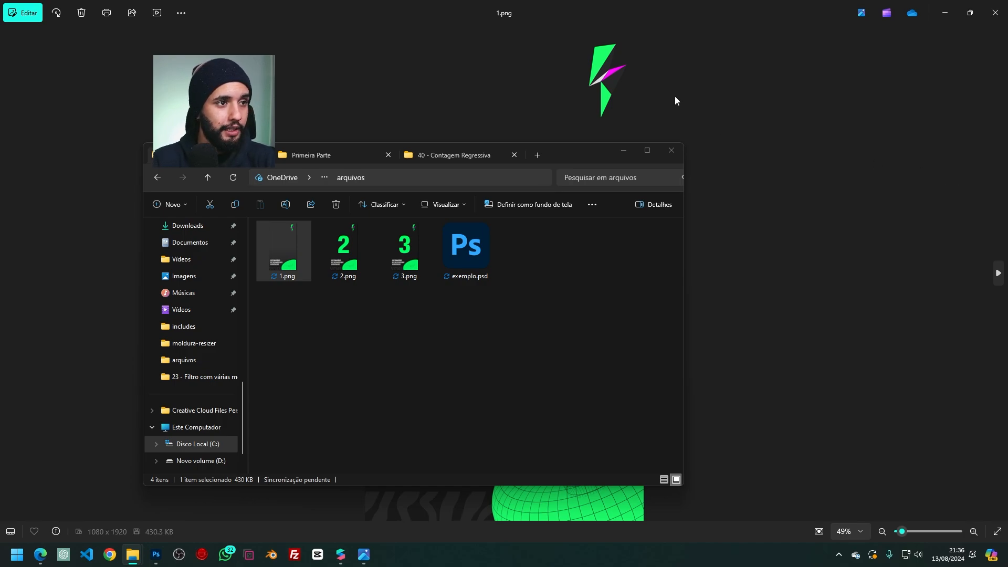
- Browse the frame images 1.png, 2.png and 3.png in the photo viewer and close it
click(593, 96)
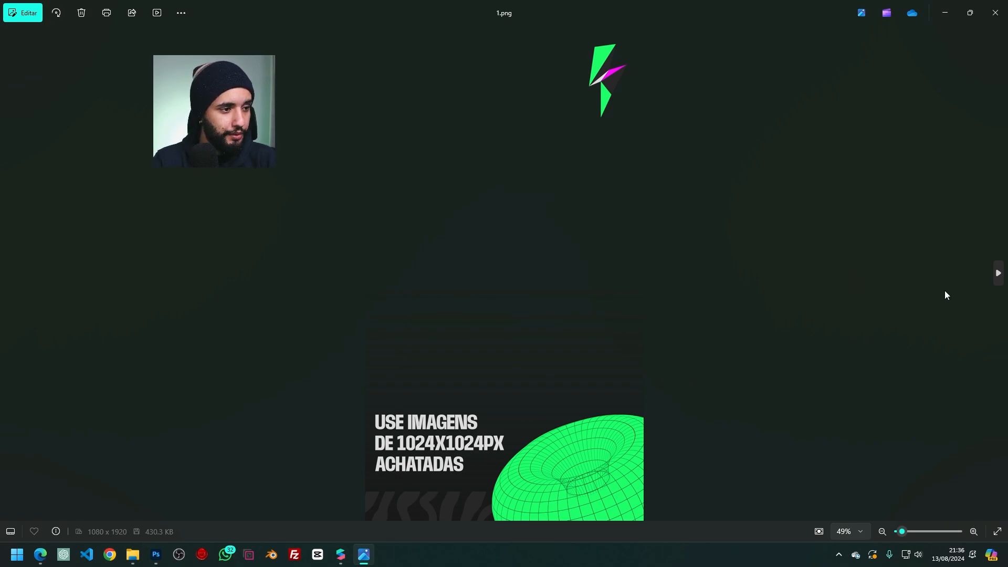
click(997, 275)
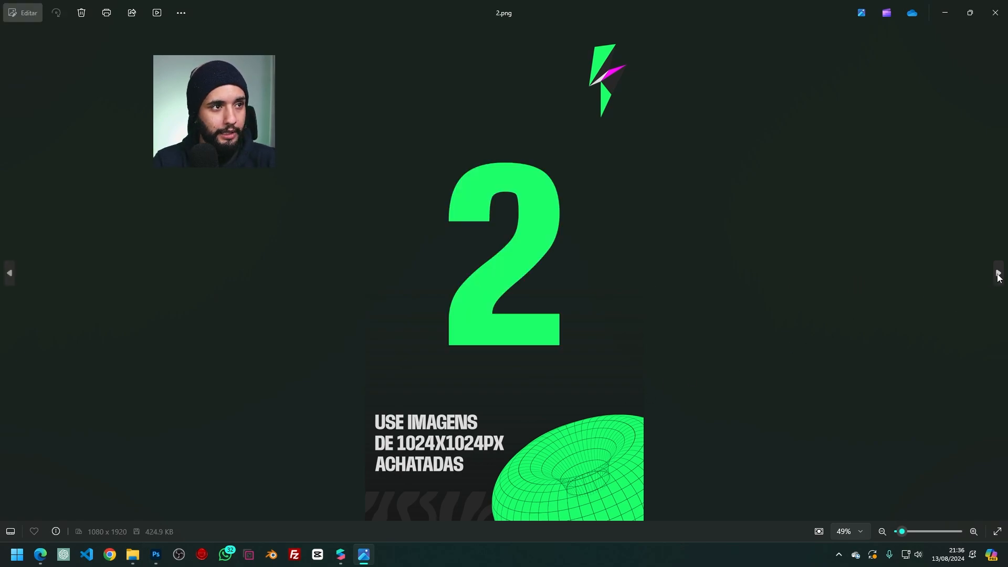
click(997, 275)
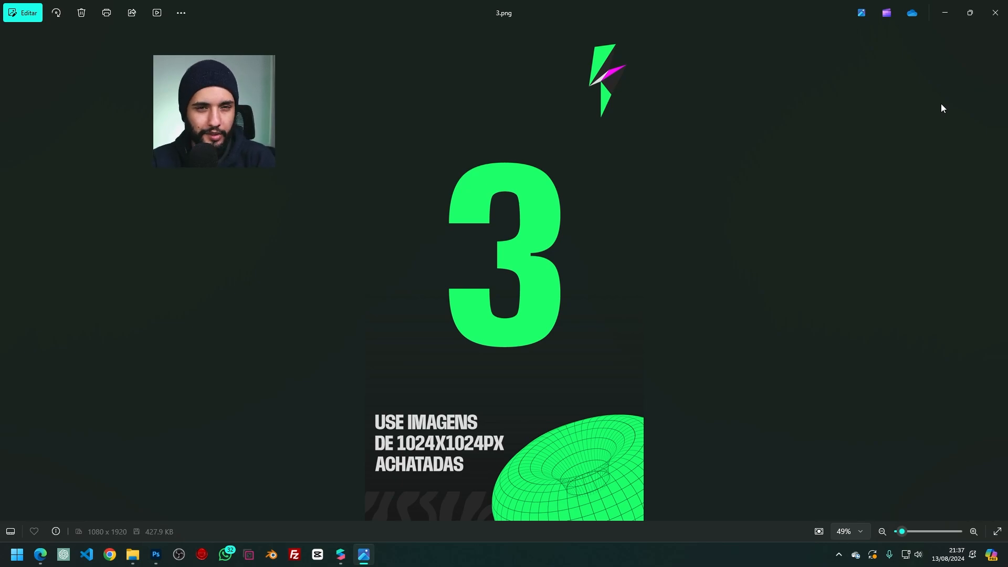
click(995, 12)
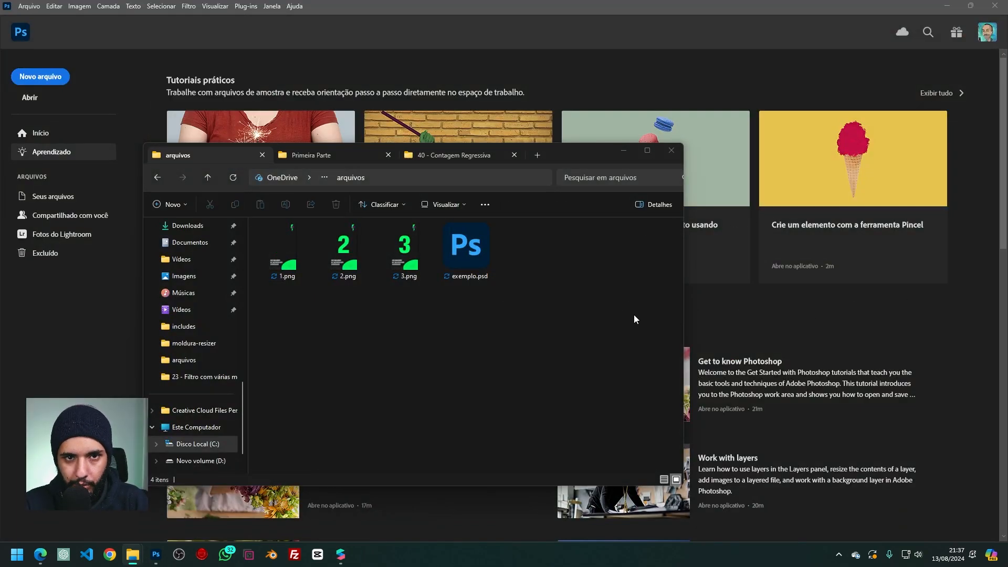
- Open 1.png from the arquivos folder in Photoshop and display its Image Size dimensions in pixels
drag(283, 250, 786, 296)
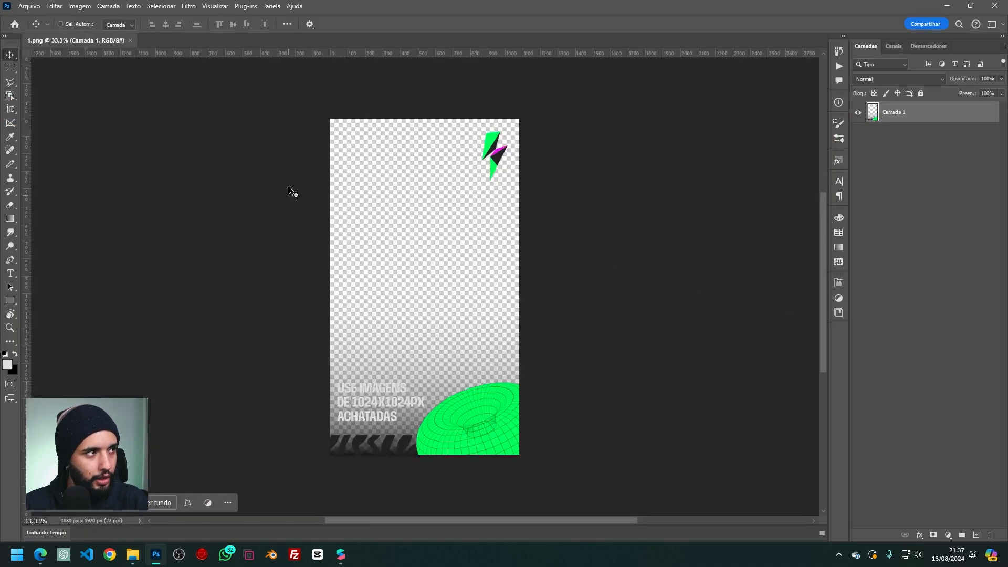
click(81, 7)
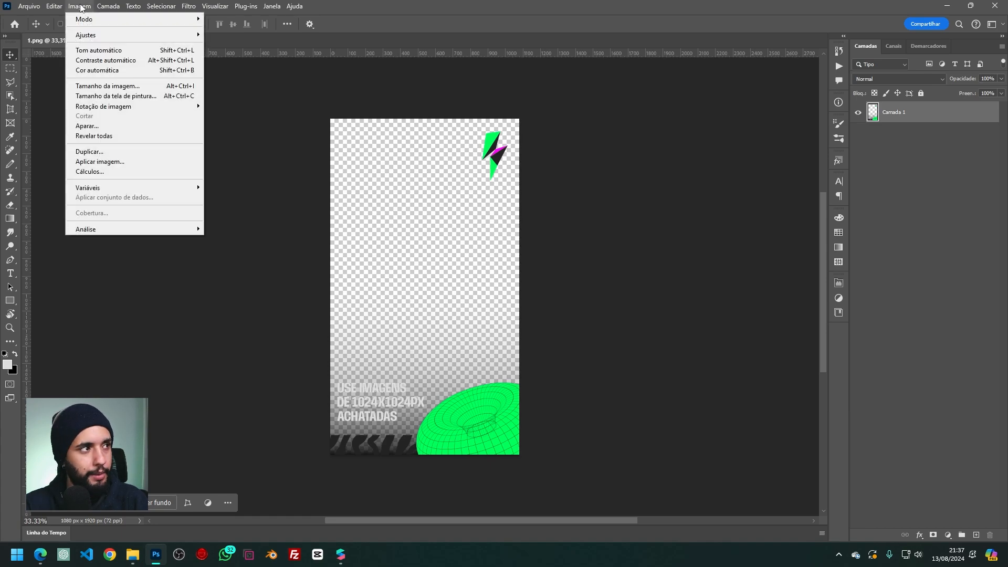
click(116, 88)
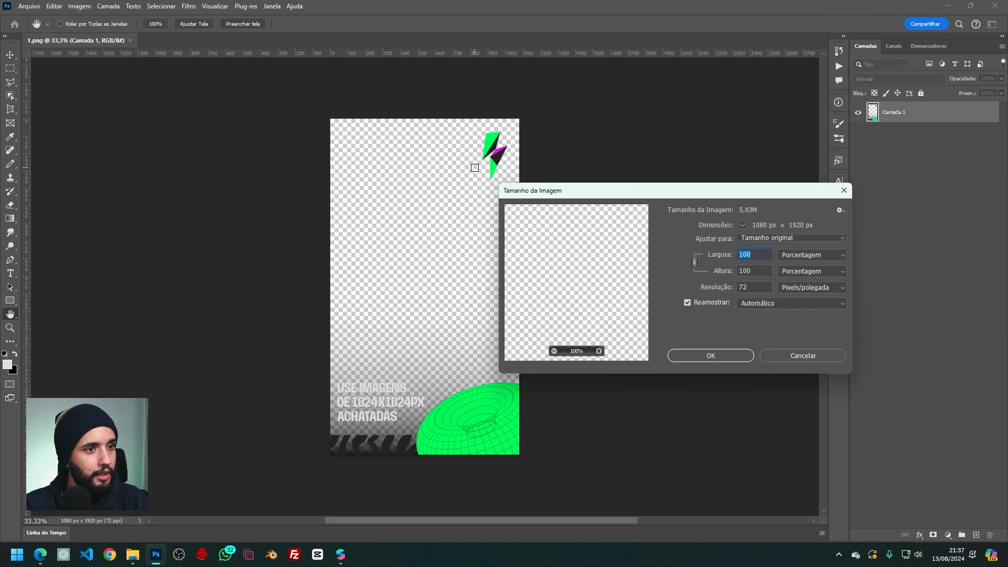
drag(647, 201, 447, 184)
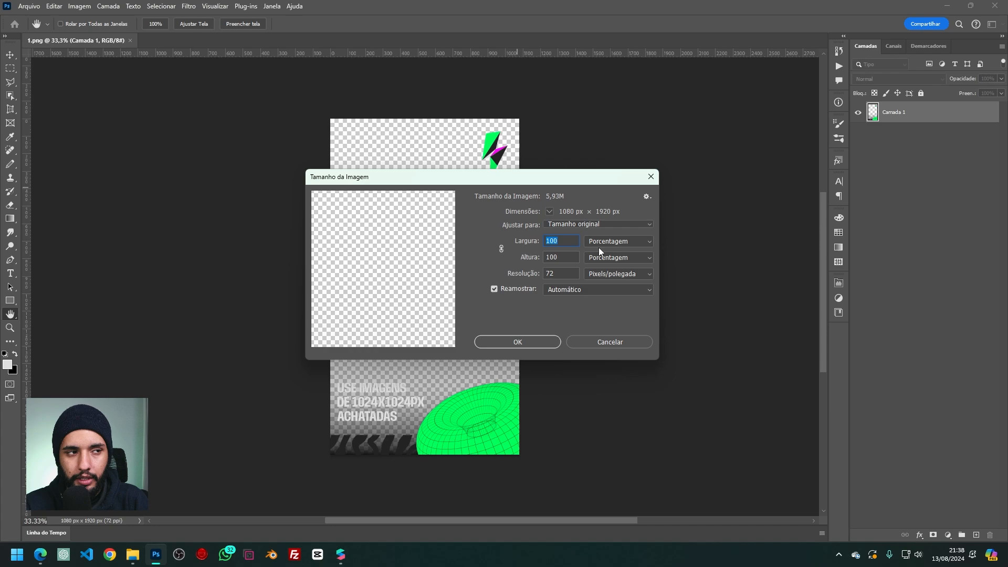
click(623, 242)
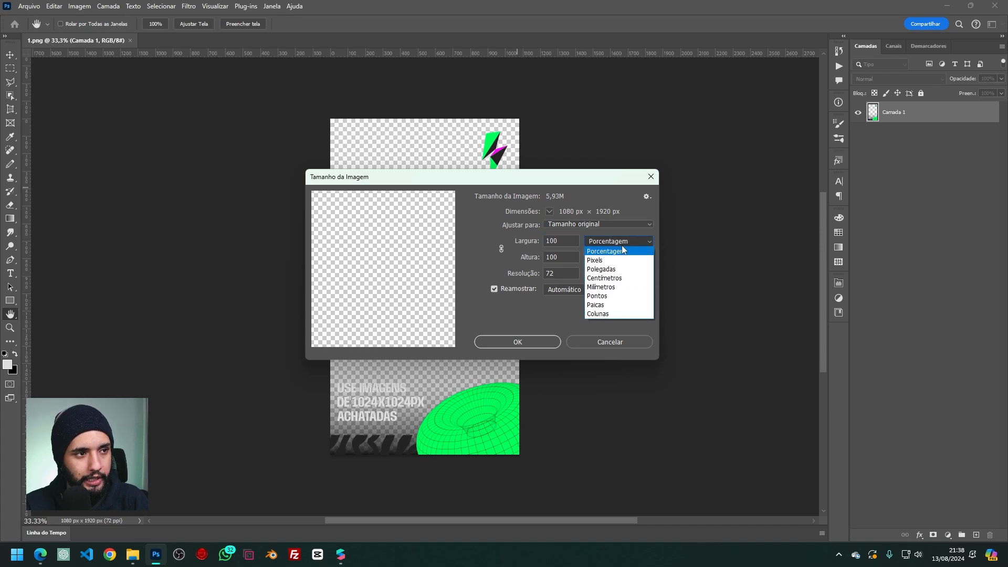
click(608, 260)
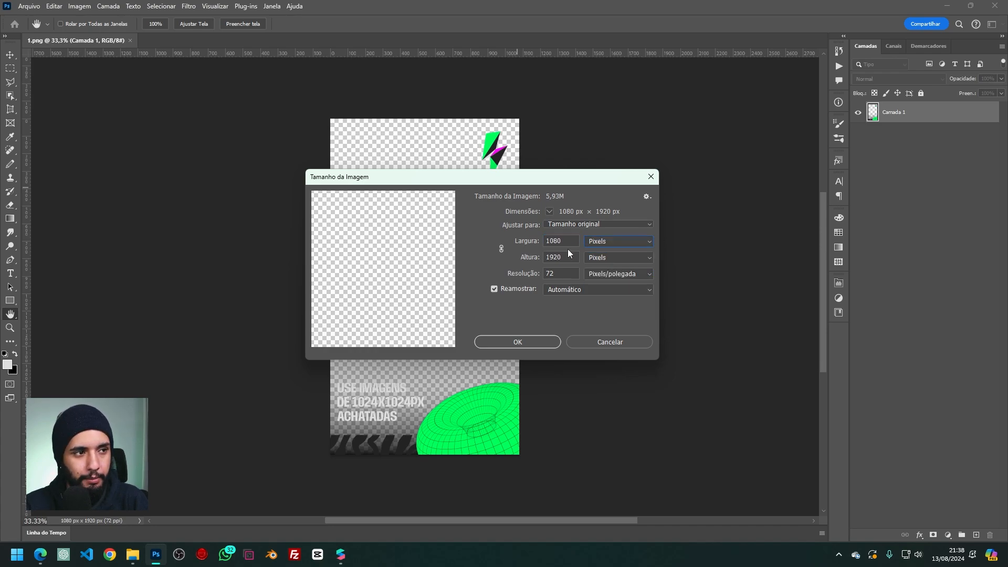
- Resize the 1.png image to 1024 pixels wide and 1024 pixels high
double_click(566, 240)
text(1024)
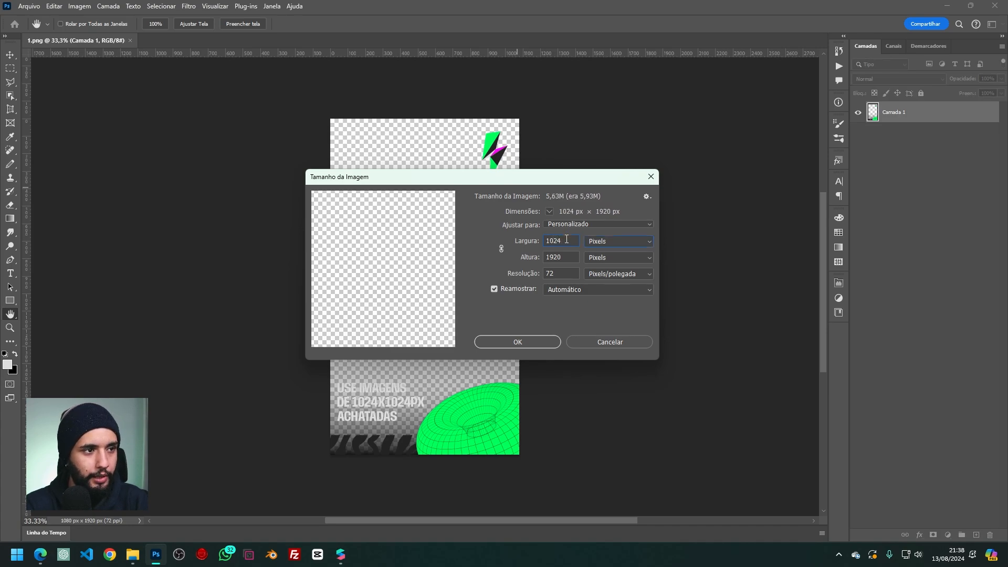
key(Tab)
text(1024)
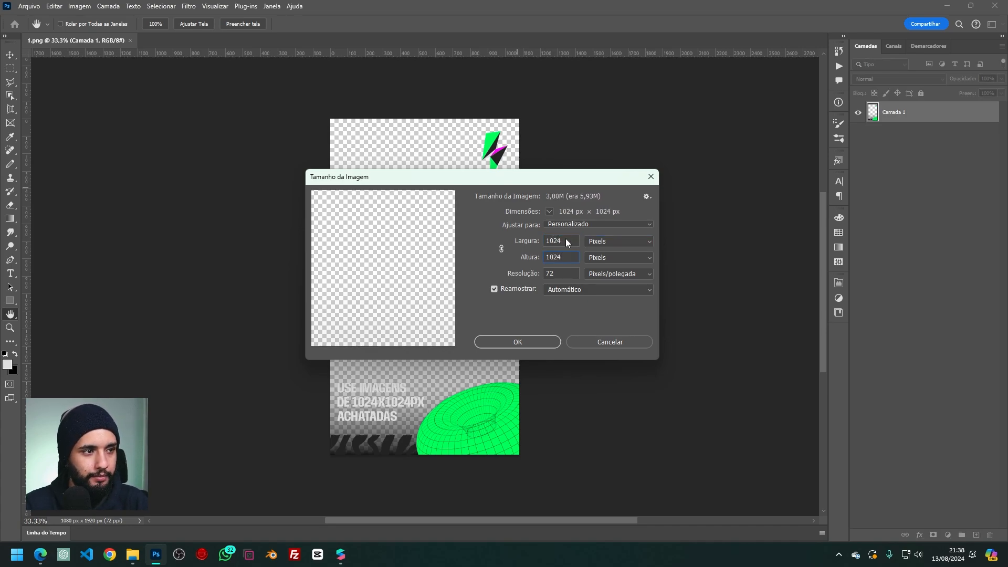
click(518, 342)
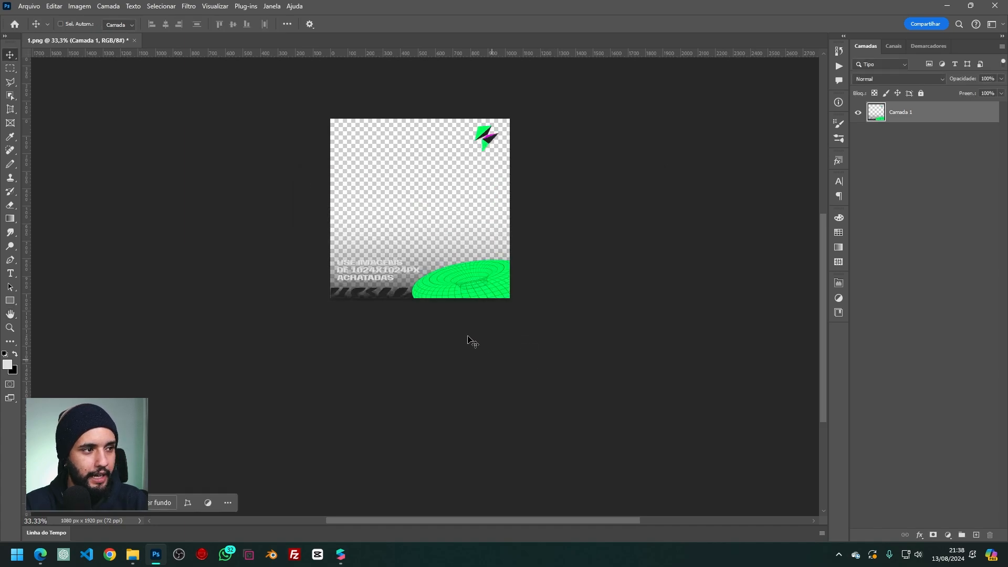
alt+scroll(445, 235, up, 5)
drag(458, 187, 496, 271)
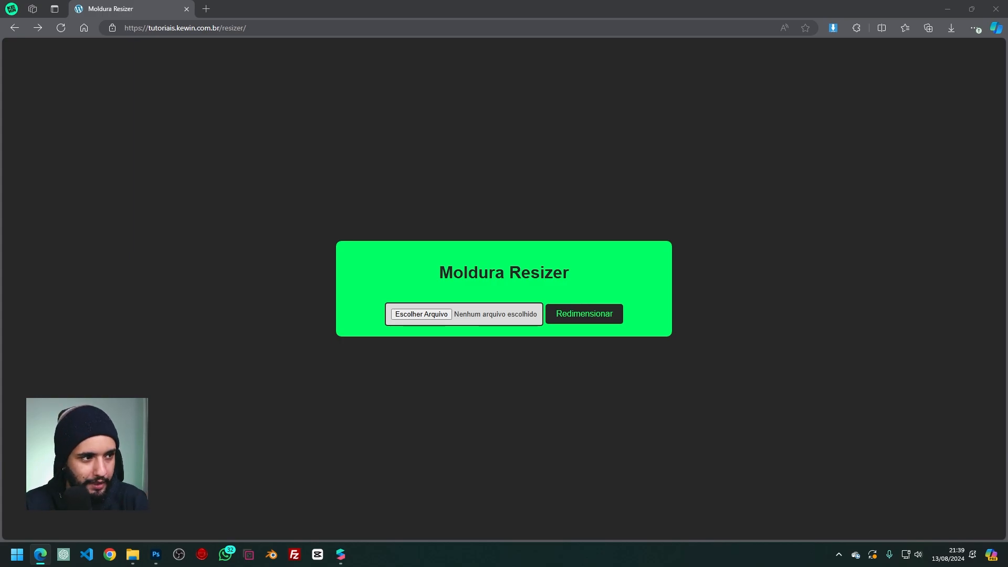
- Start choosing a file in Moldura Resizer and copy the arquivos folder's path from File Explorer
click(434, 317)
mouse_move(133, 554)
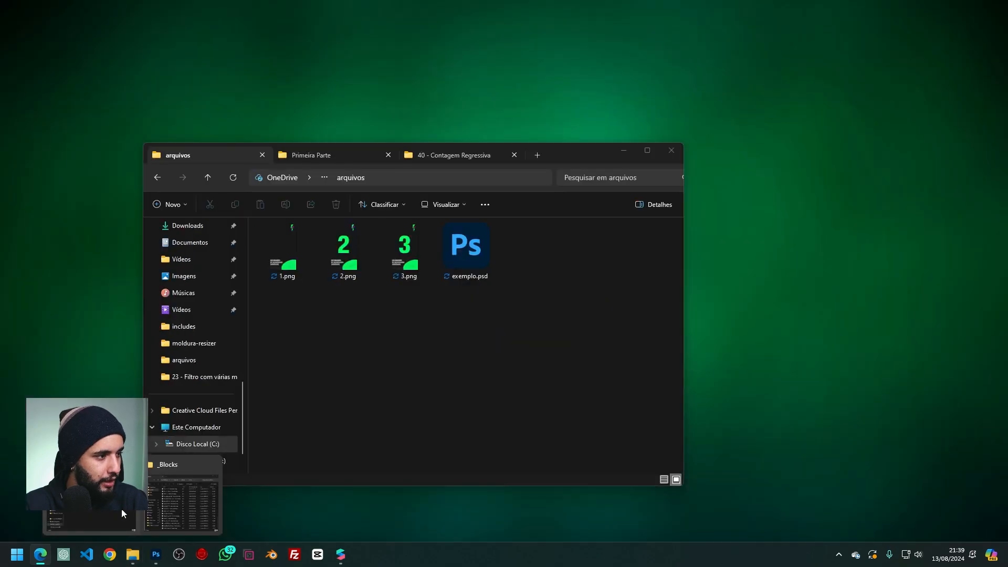
click(123, 513)
click(456, 177)
click(430, 128)
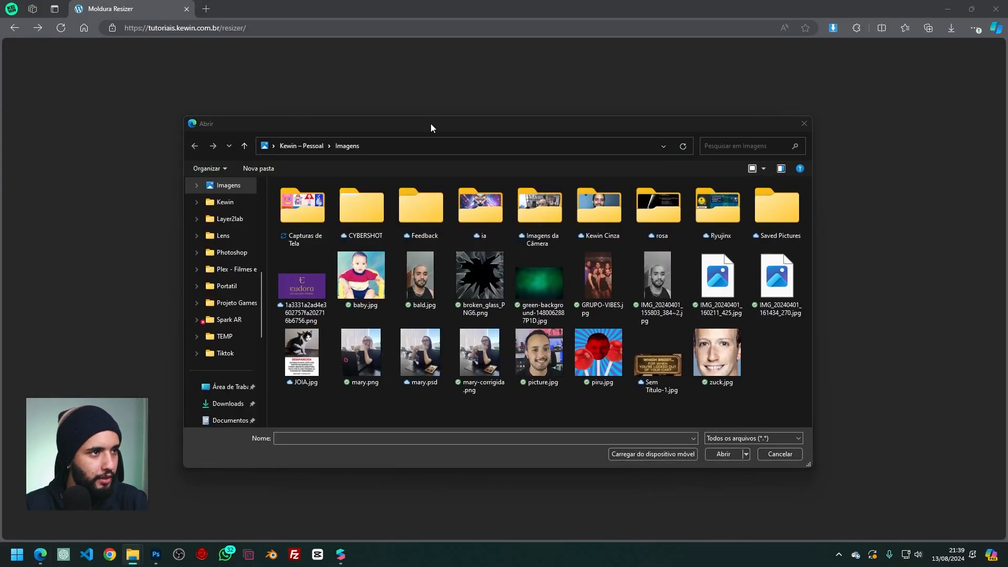
- Load 1.png from the arquivos folder into Moldura Resizer and resize it
click(493, 147)
key(ctrl+v)
key(Return)
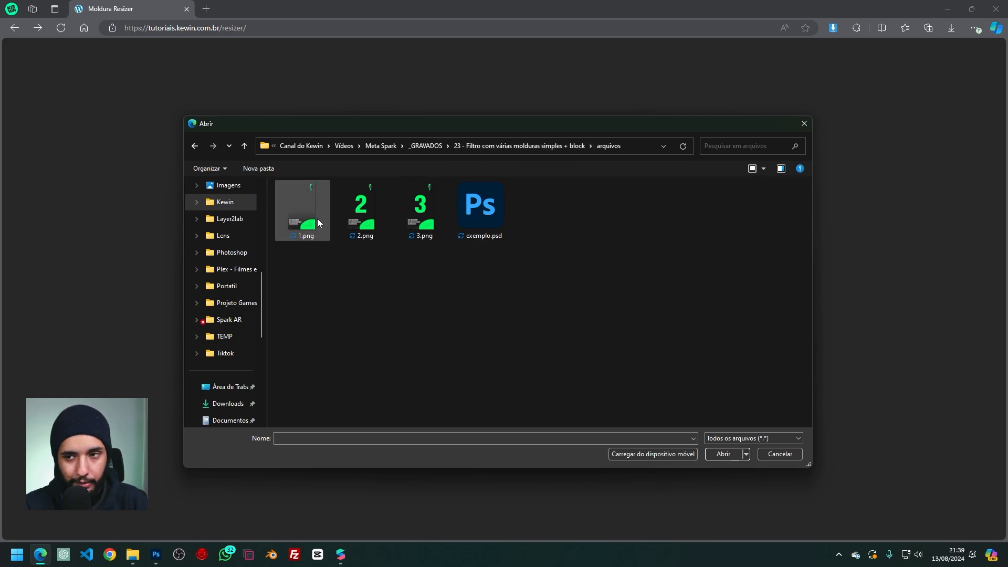
double_click(301, 213)
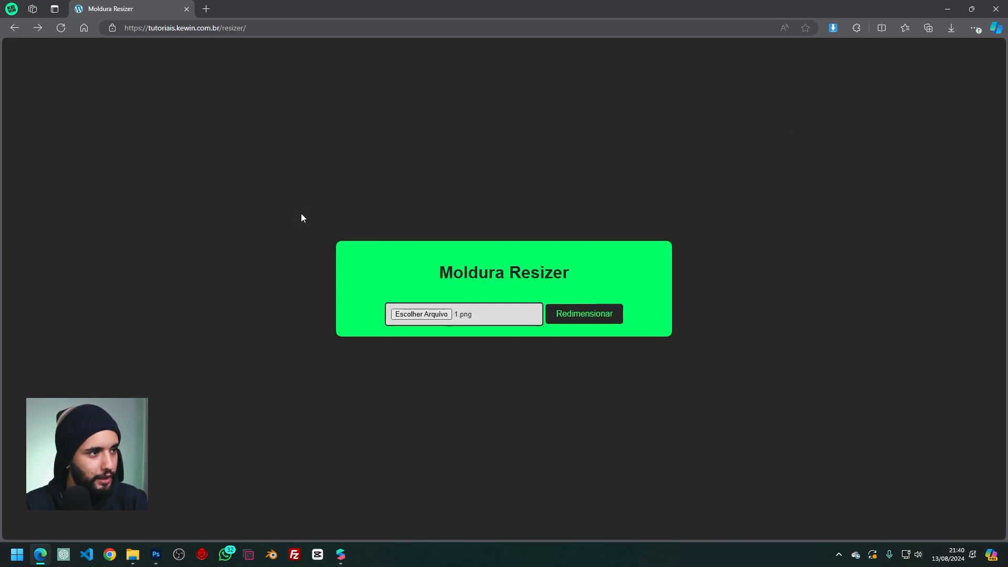
click(607, 319)
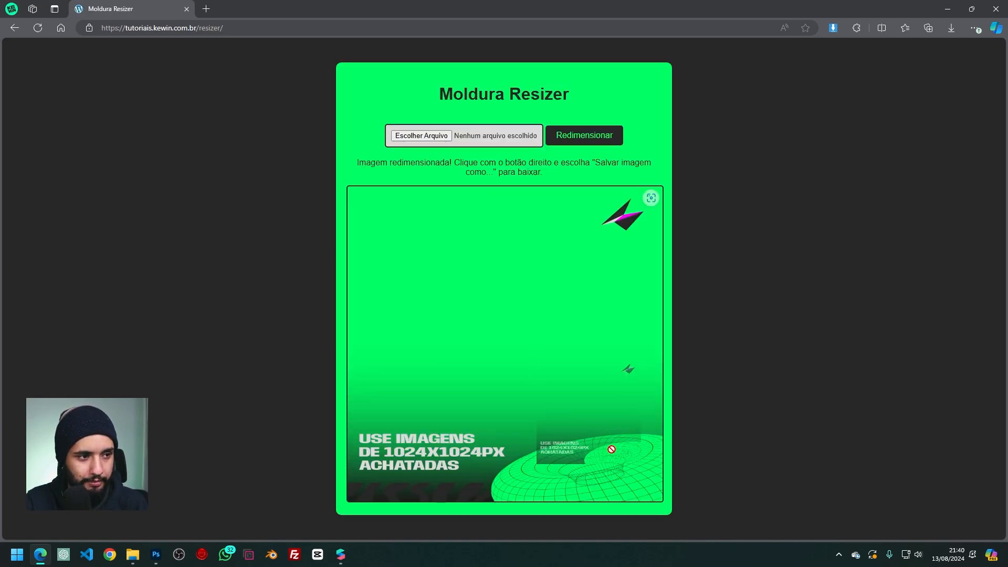
- Save the resized image into the arquivos folder, replacing the existing 1.png
right_click(577, 456)
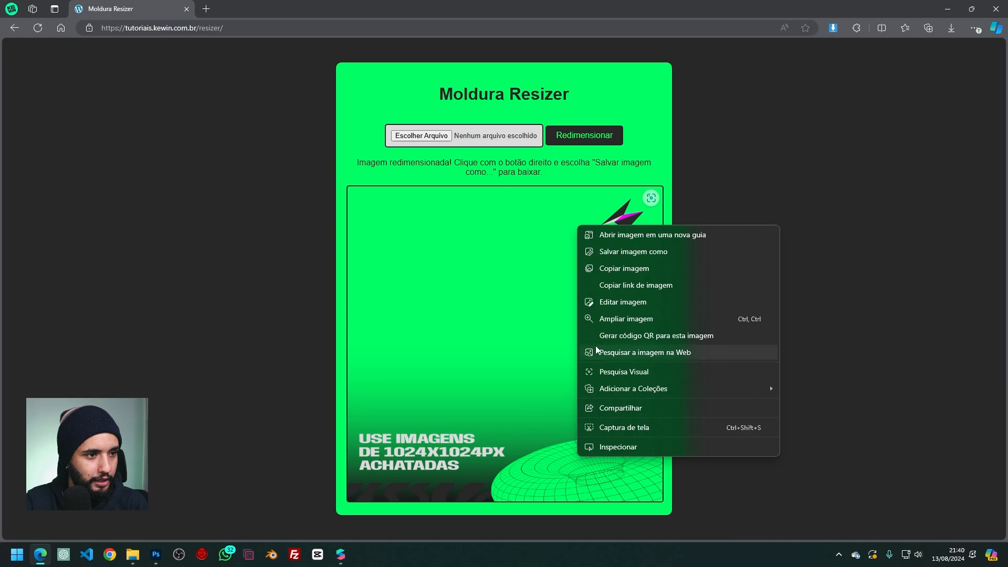
click(612, 254)
key(ctrl+v)
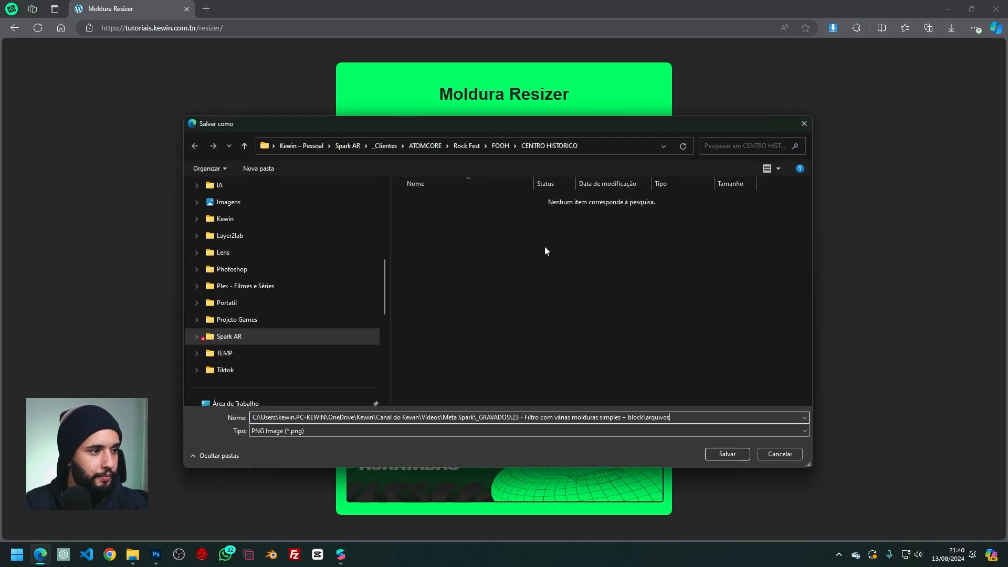
key(Return)
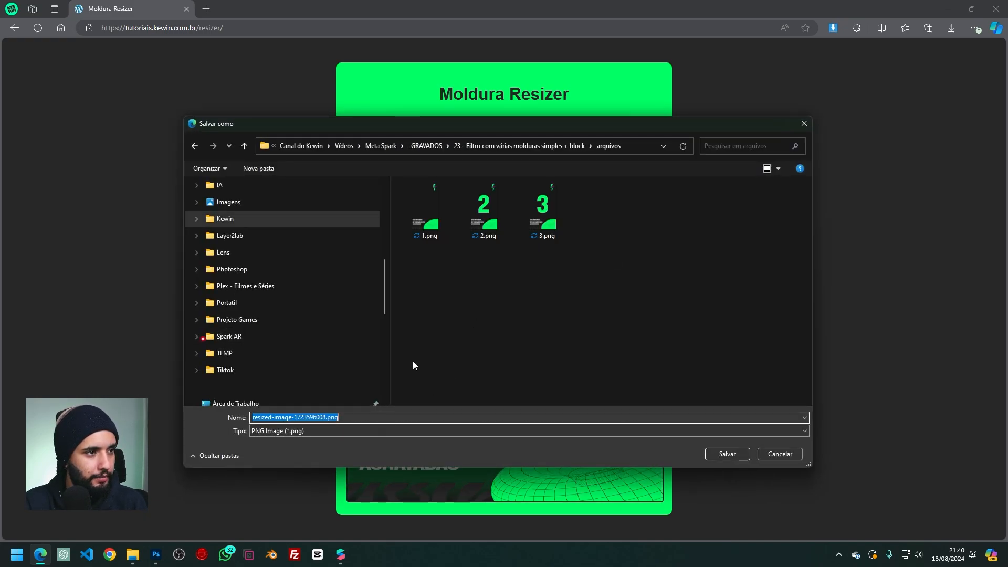
text(1)
double_click(429, 207)
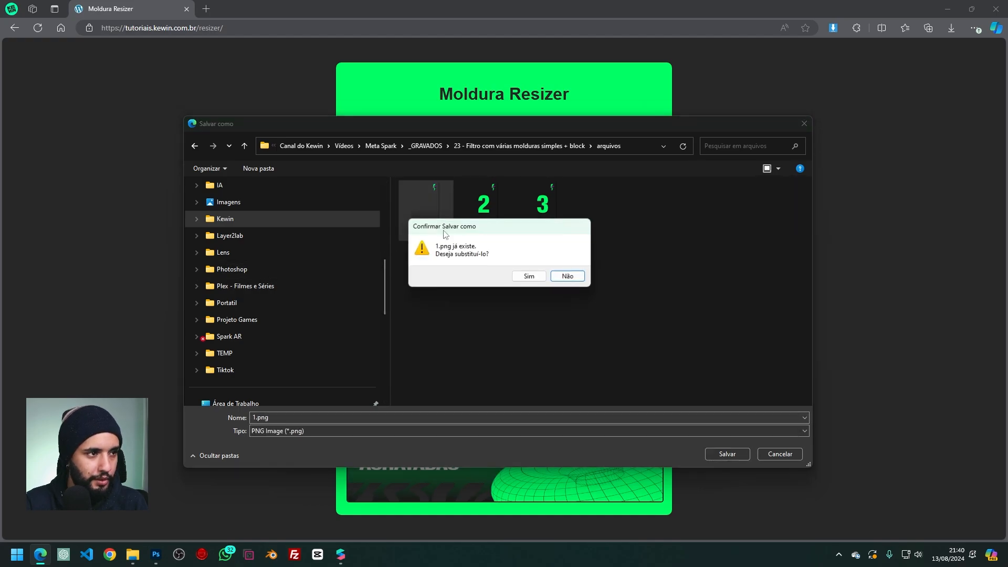
click(517, 279)
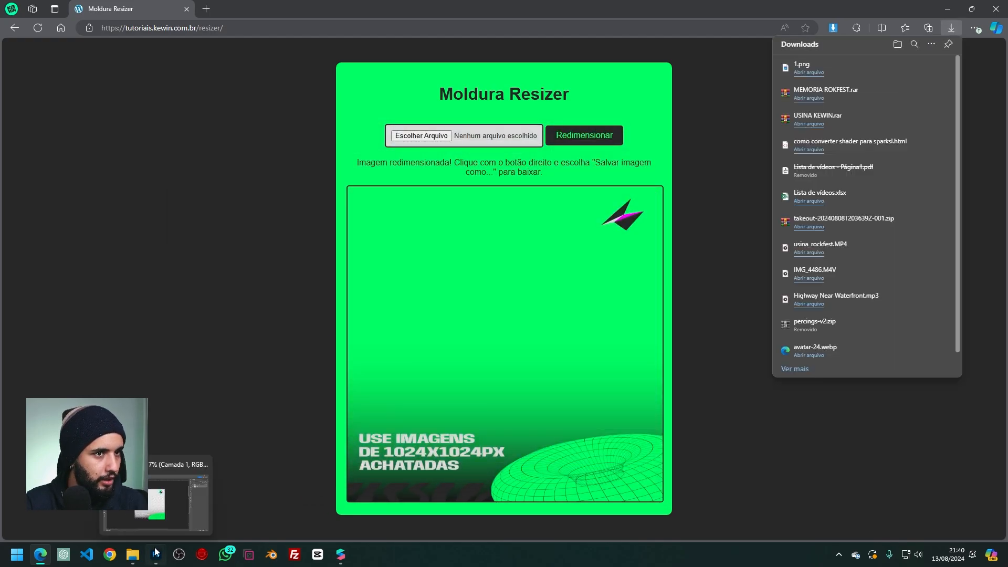
- Open the newly saved 1.png in Photoshop and check its pixel dimensions in Image Size
click(911, 67)
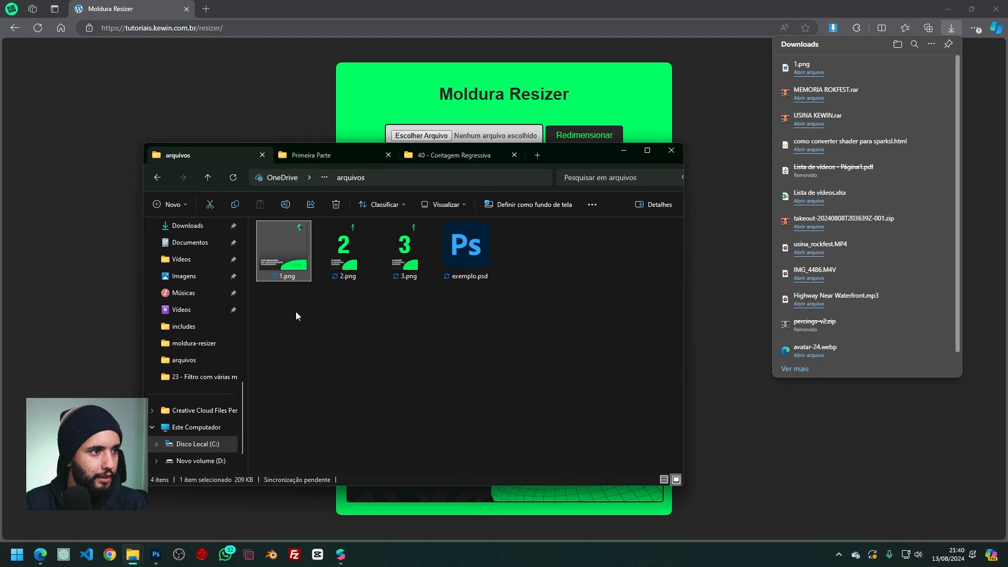
drag(293, 294, 342, 42)
key(alt+Tab)
key(alt+Tab)
key(alt+Tab)
key(alt+Tab)
click(517, 205)
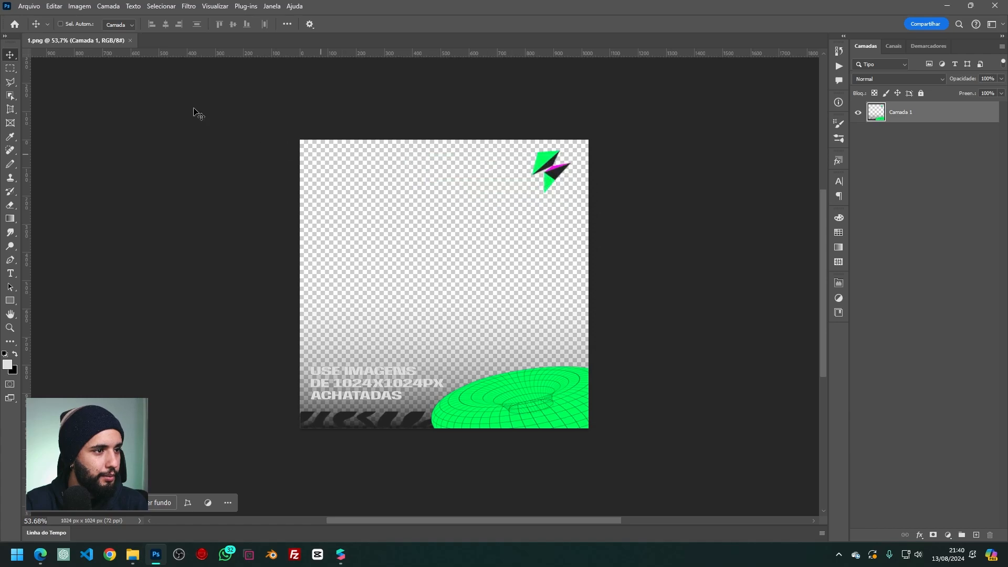
click(79, 6)
click(103, 86)
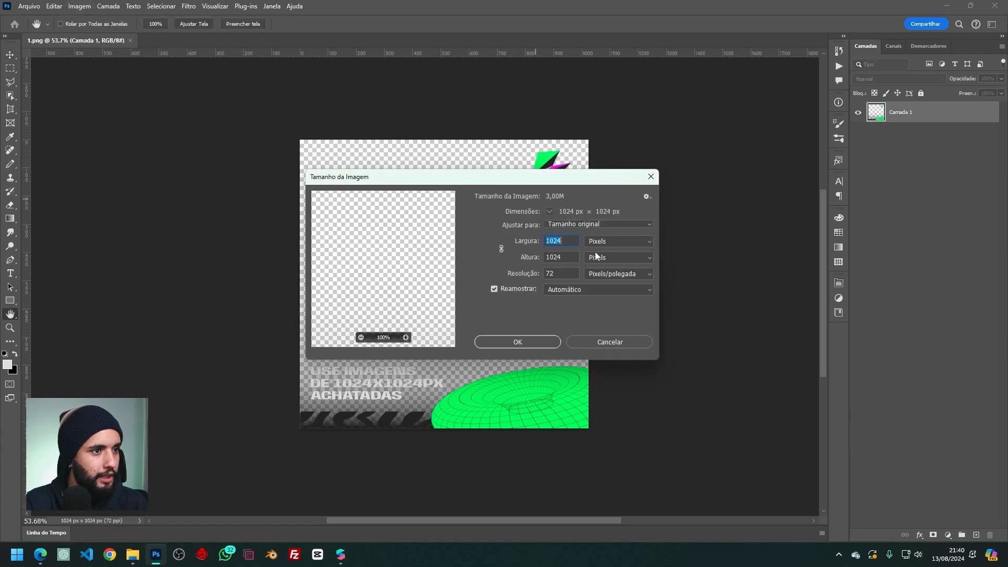
click(650, 176)
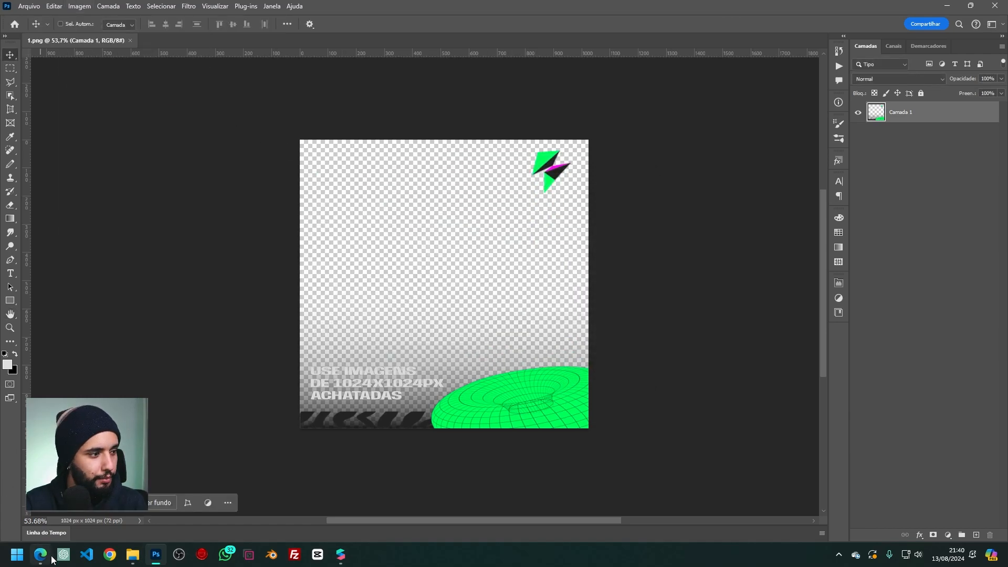
- Return to Moldura Resizer in the browser, load 2.png from the arquivos folder and resize it
click(41, 554)
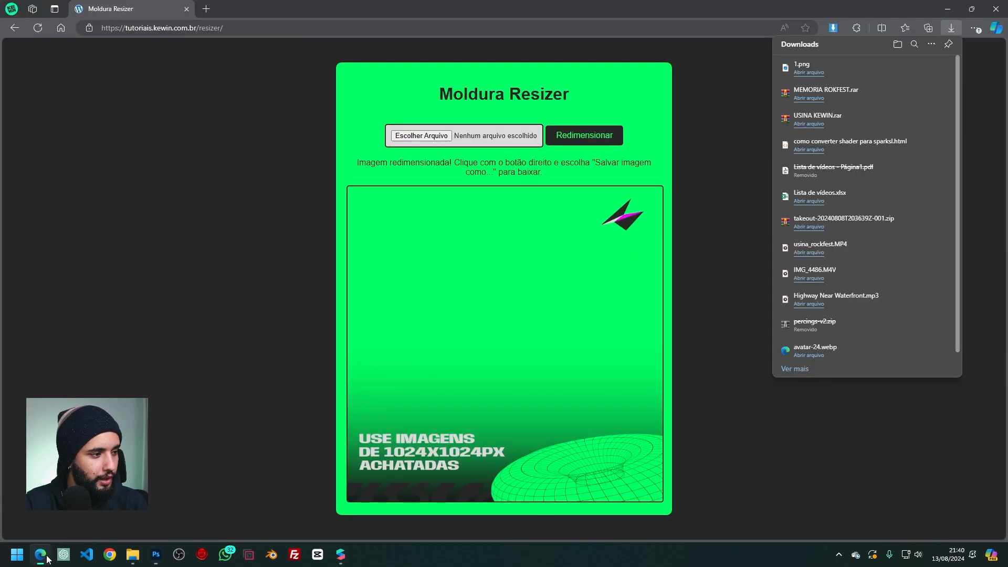
click(419, 136)
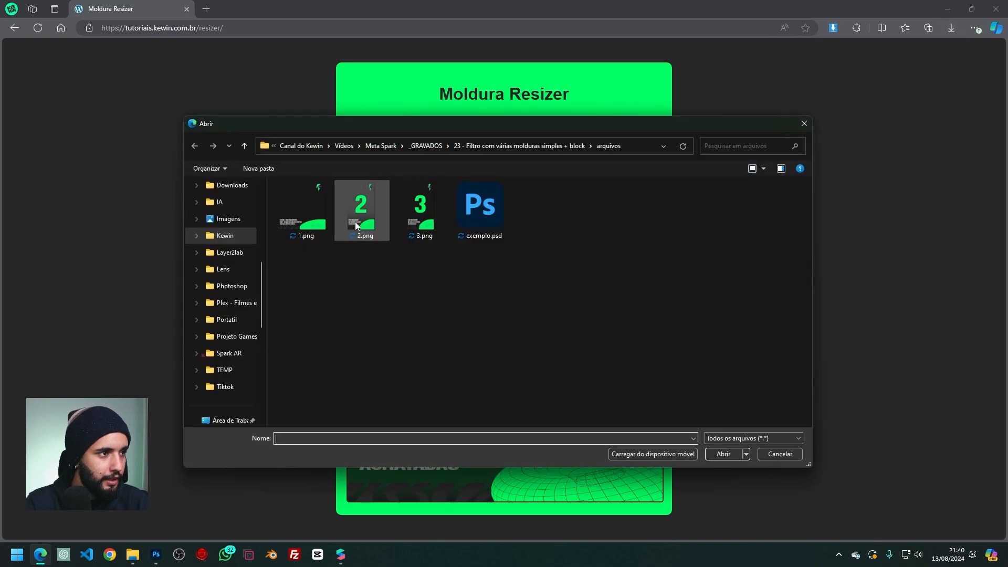
double_click(356, 224)
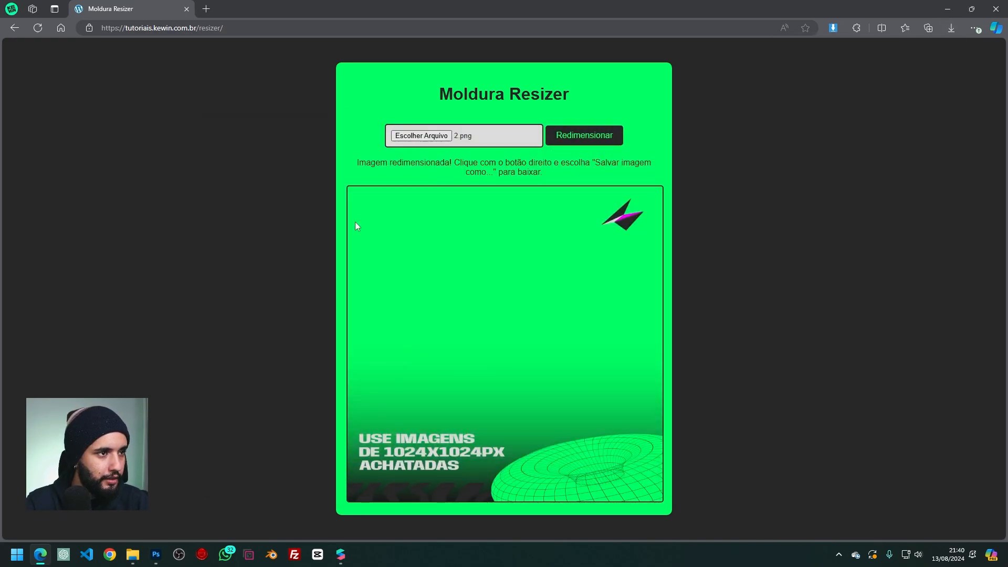
click(574, 150)
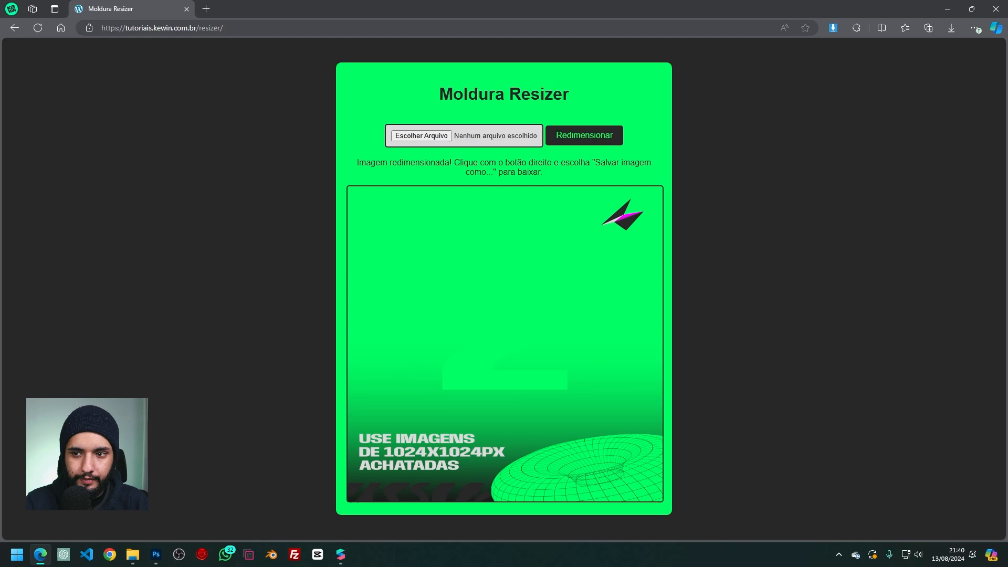
- Save the resized frame into the arquivos folder, replacing the existing 2.png
right_click(503, 355)
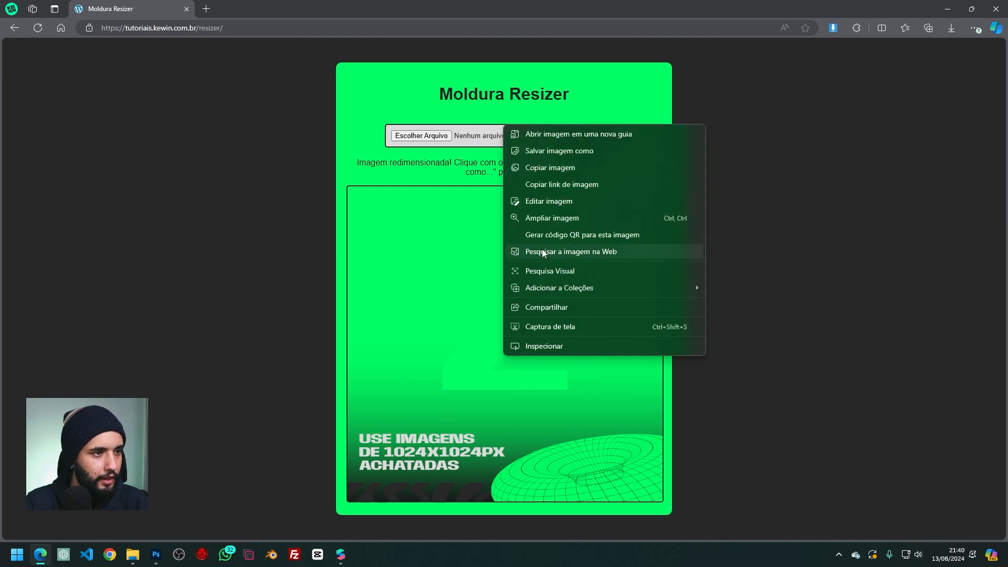
click(555, 154)
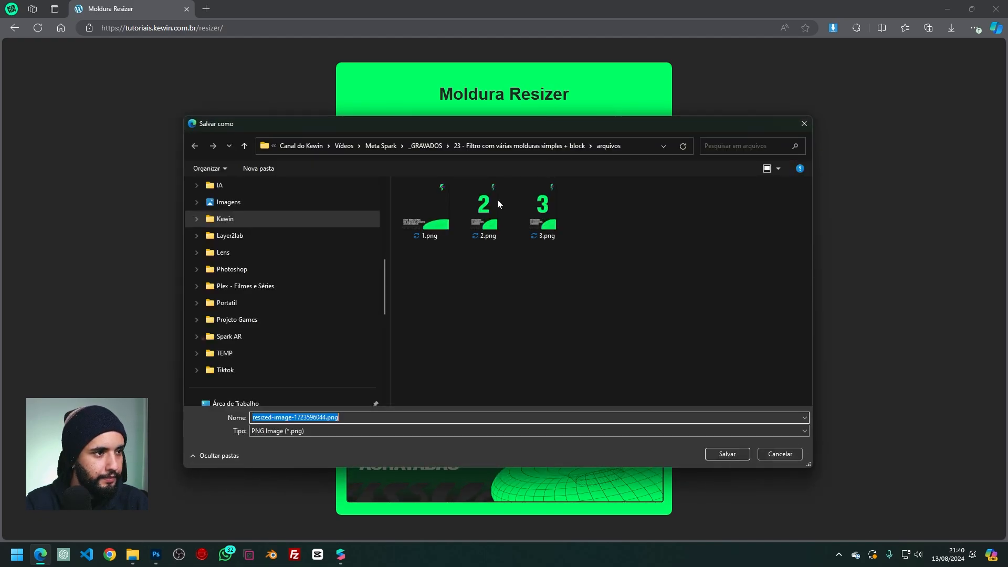
double_click(491, 205)
click(528, 277)
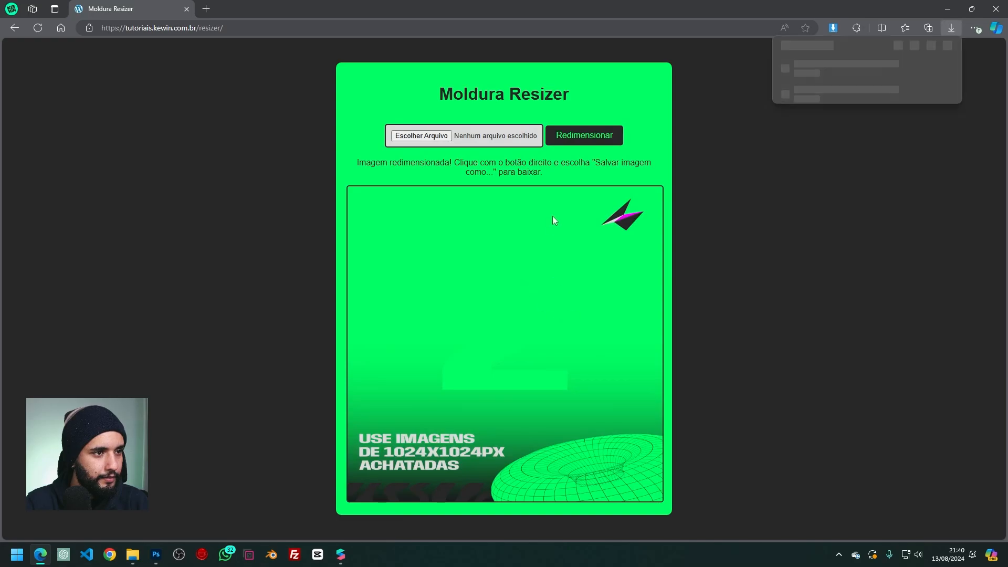
- Load 3.png from the arquivos folder into Moldura Resizer and resize it
click(425, 137)
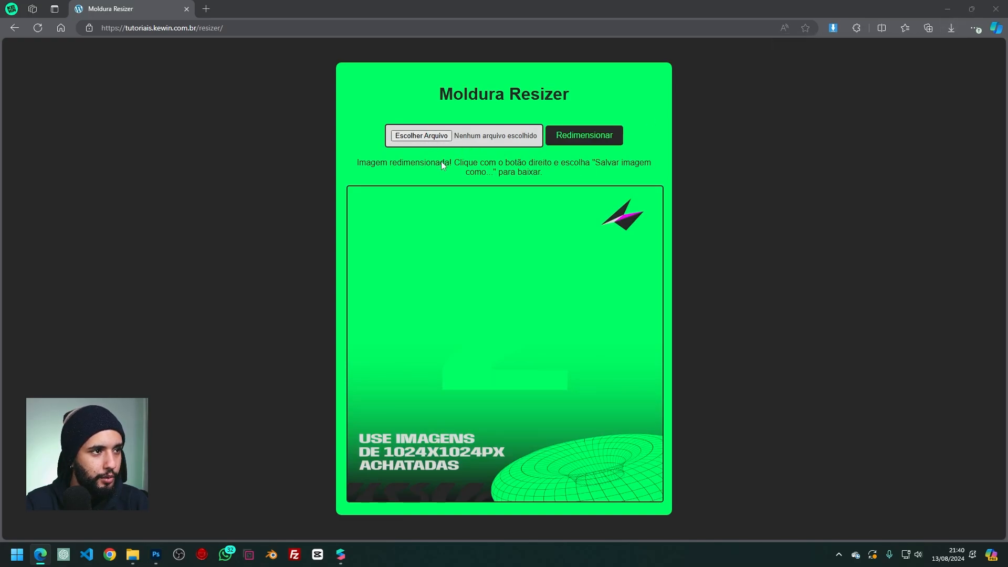
click(430, 210)
double_click(429, 209)
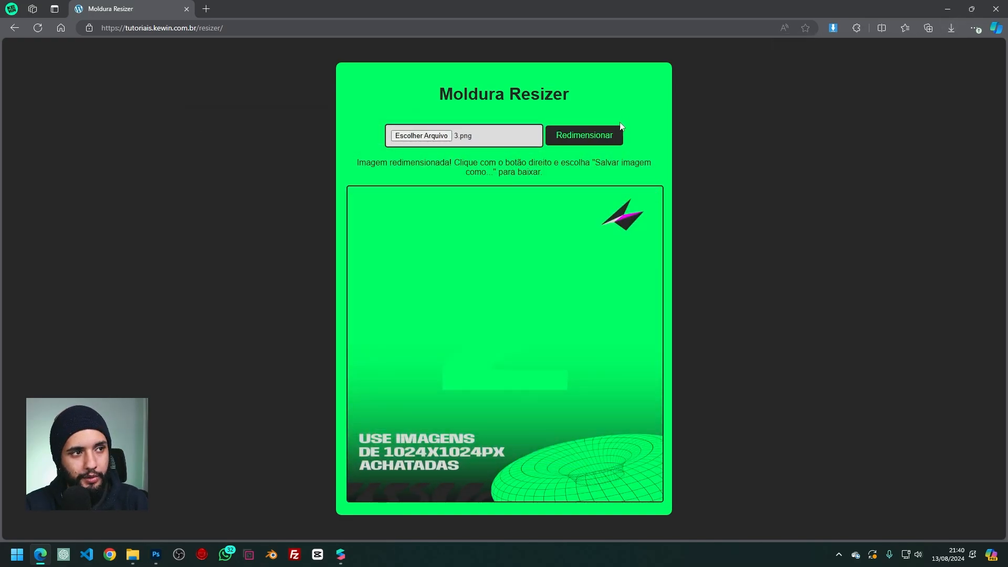
click(585, 135)
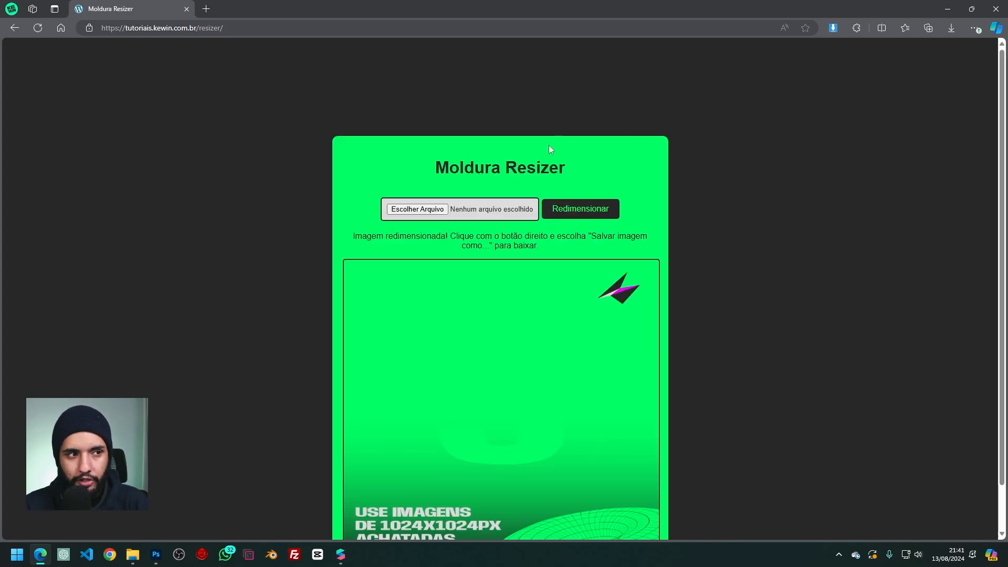
- Save the resized frame into the arquivos folder, replacing the existing 3.png
scroll(559, 309, down, 1)
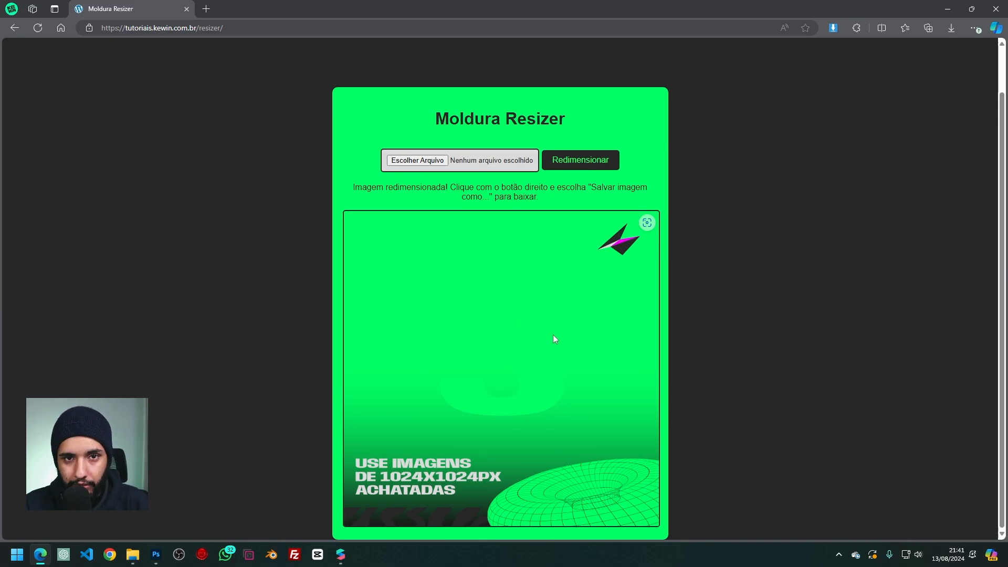
right_click(538, 366)
click(591, 167)
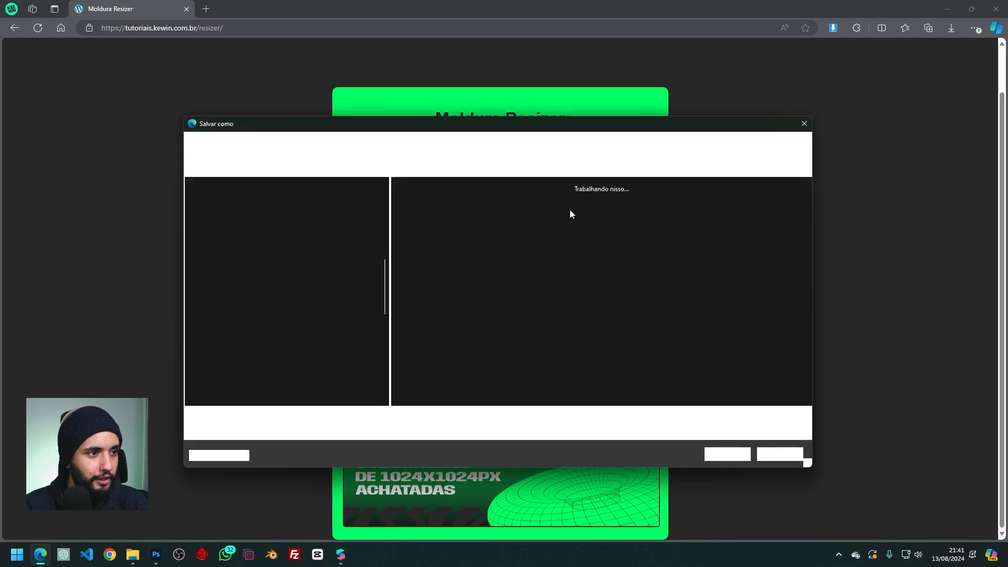
double_click(541, 206)
click(528, 278)
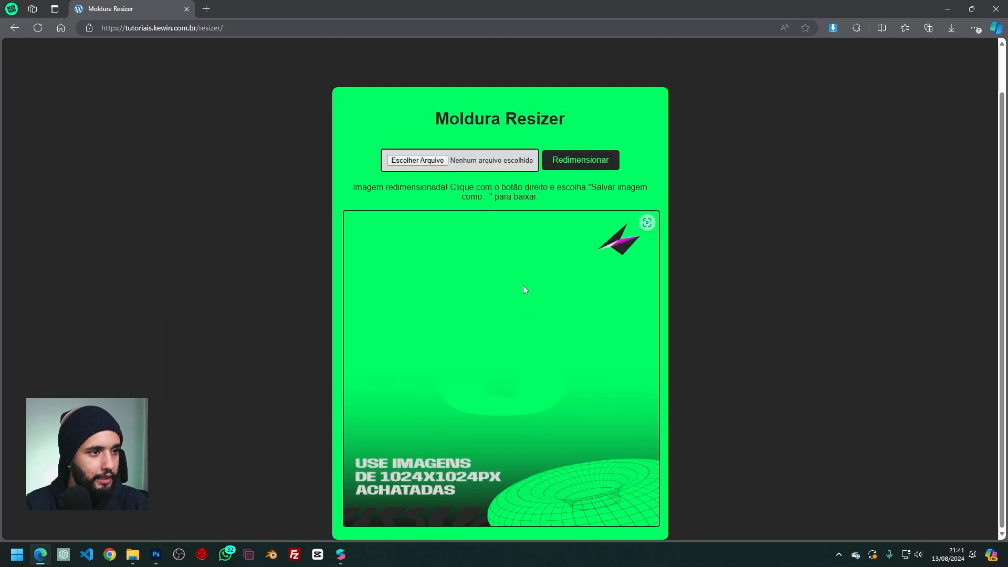
click(713, 263)
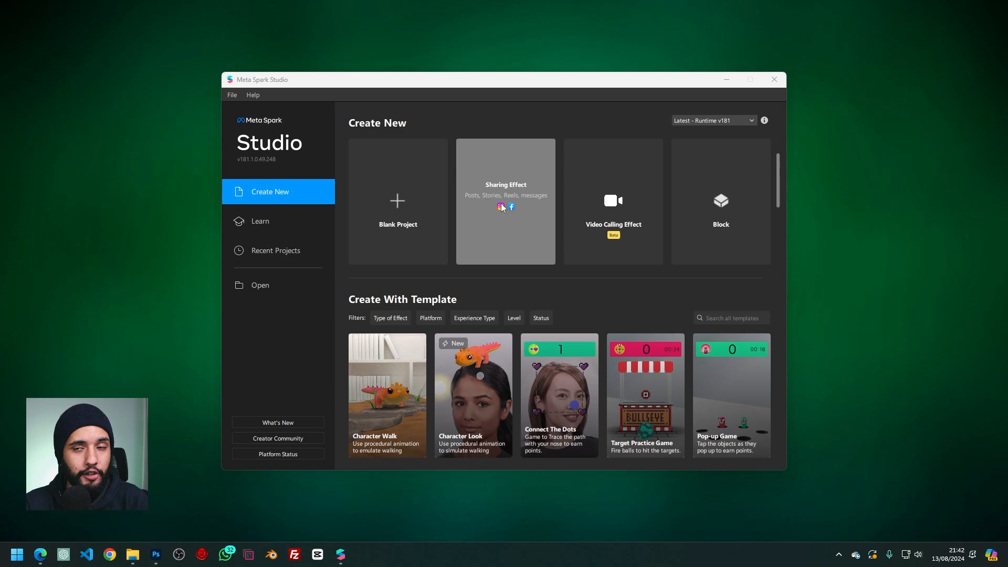
- Create a new Sharing Effect project in Meta Spark Studio
click(502, 208)
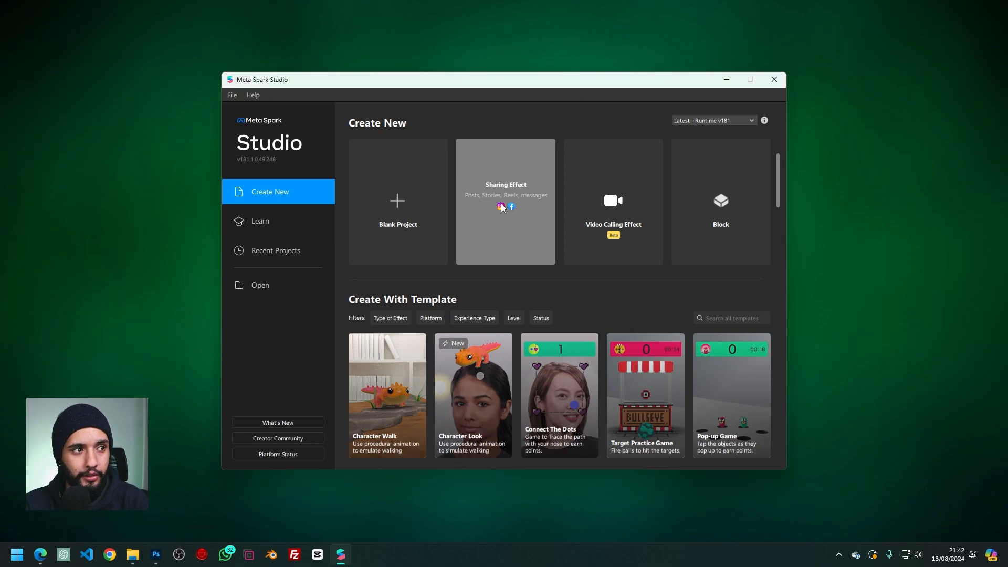
click(516, 143)
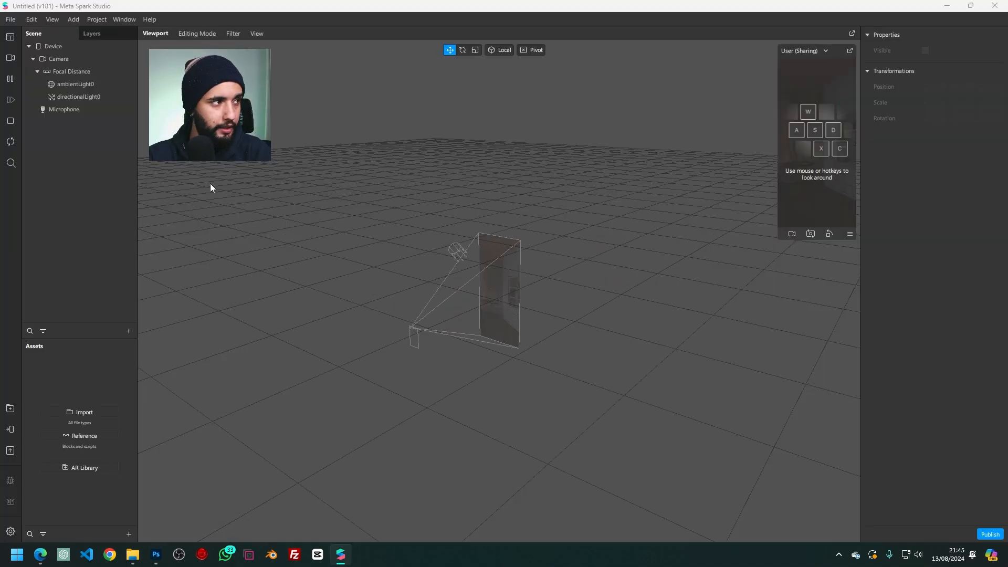
- Set the simulated camera feed to the real-time simulation video of the grass field with trees
click(10, 58)
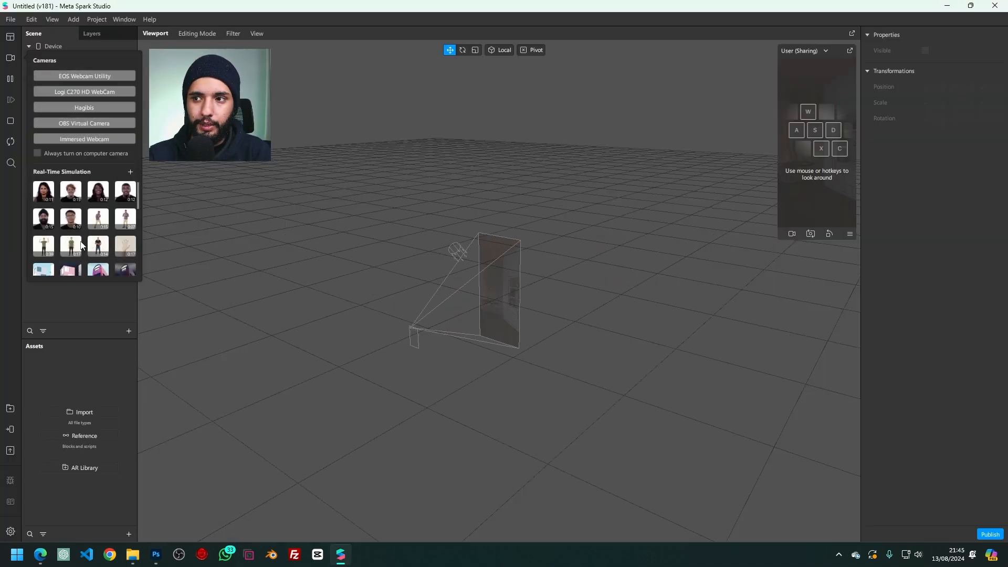
scroll(81, 235, down, 5)
click(108, 234)
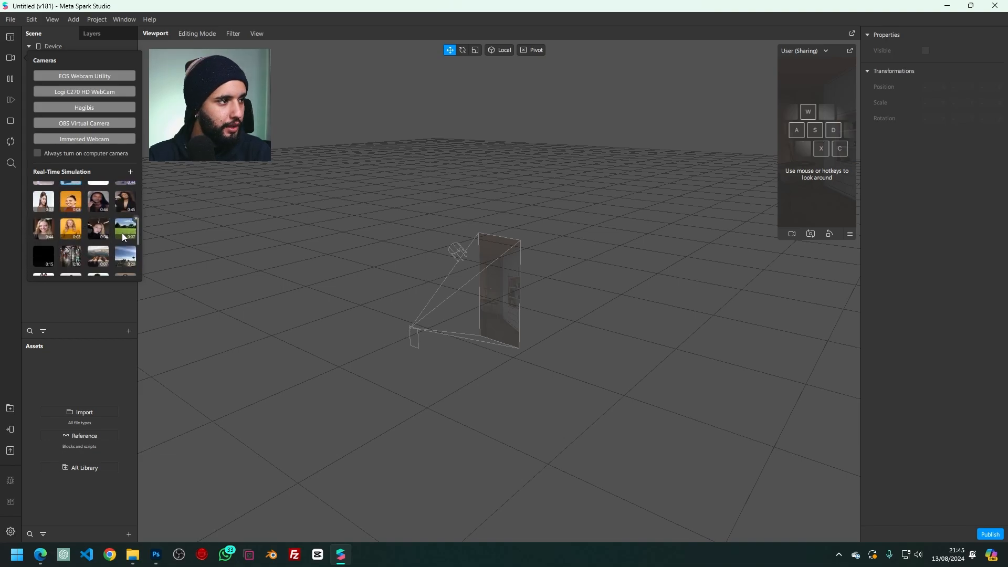
click(122, 232)
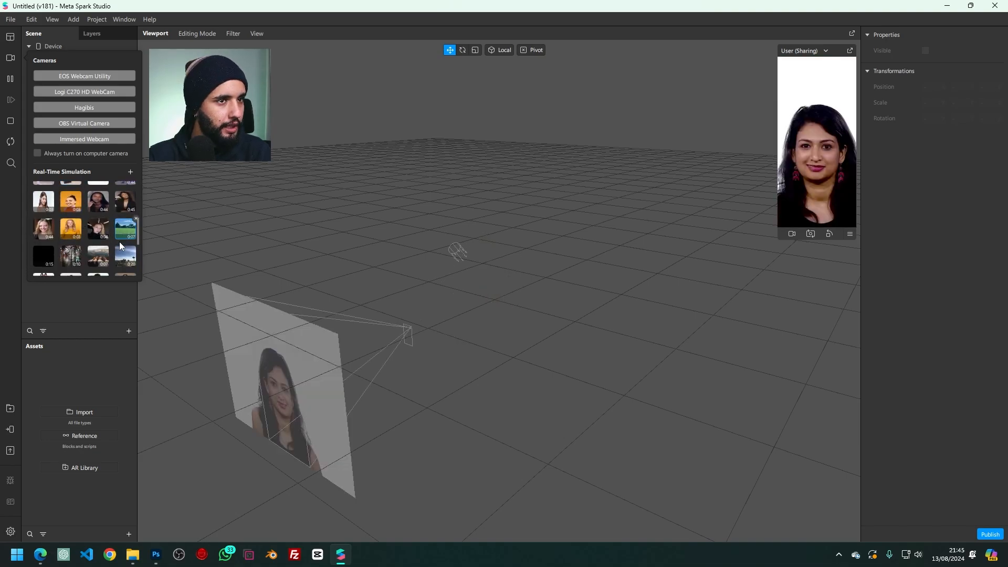
click(93, 294)
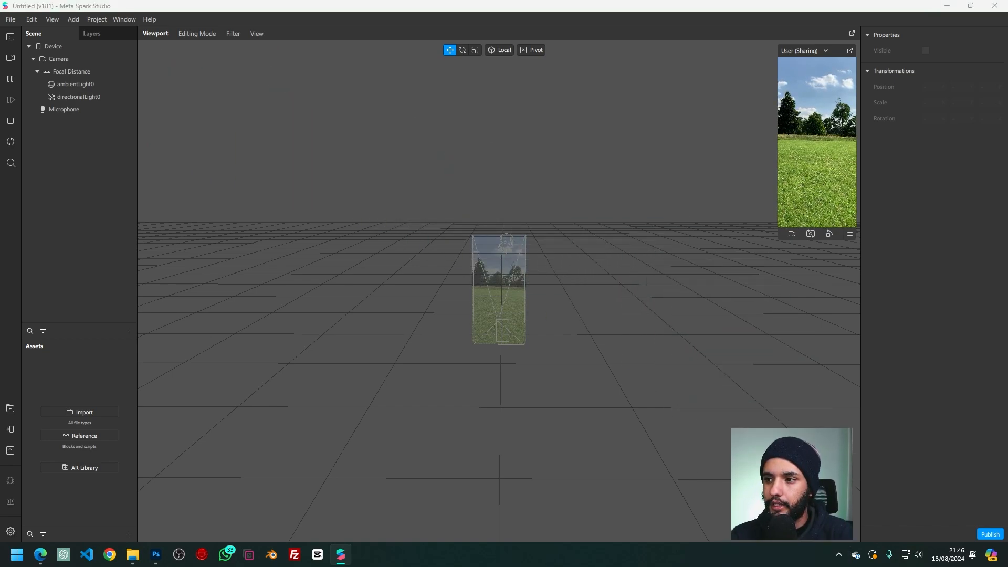
- Set the project's default compression method to None in the project properties and apply it
click(95, 23)
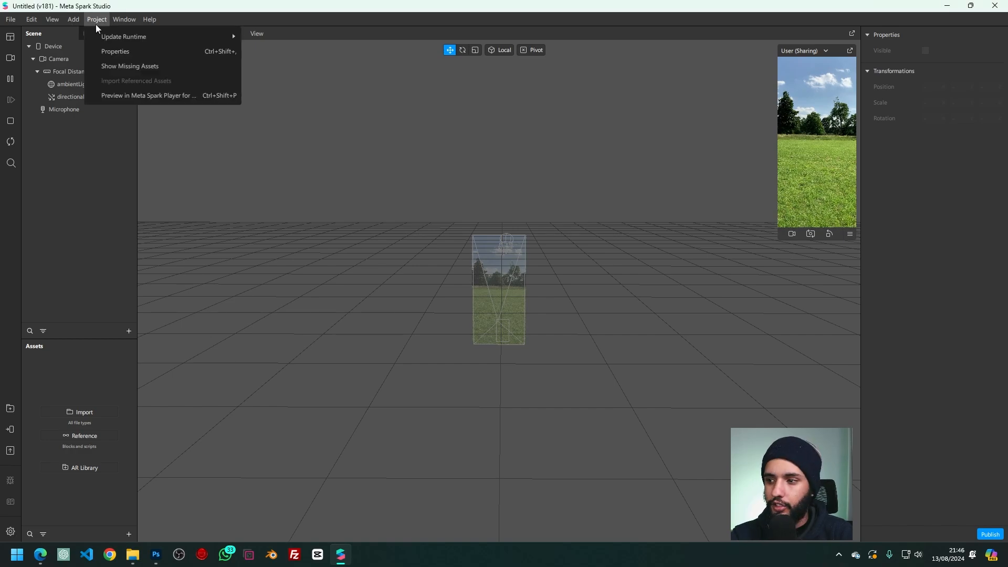
click(100, 52)
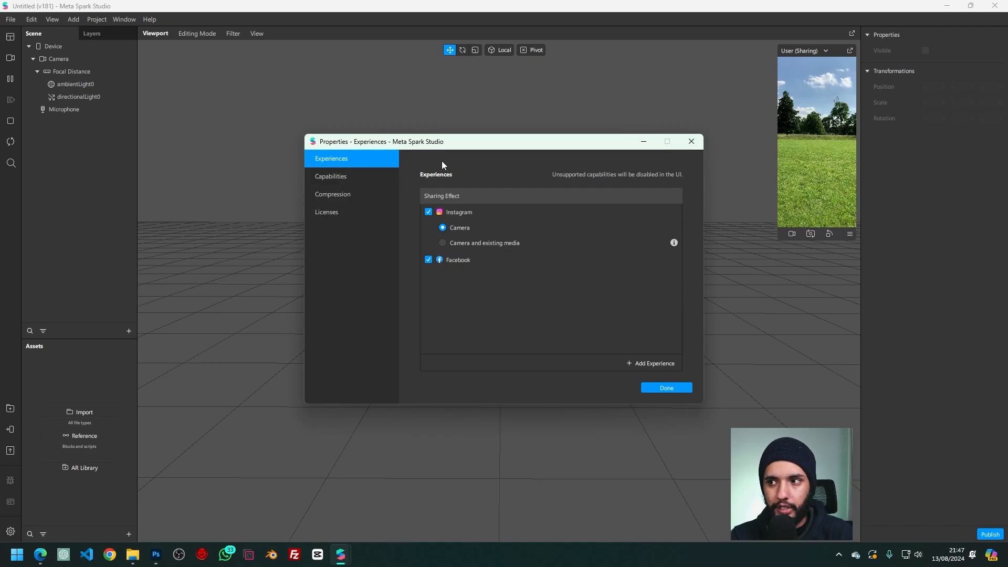
drag(436, 142, 407, 134)
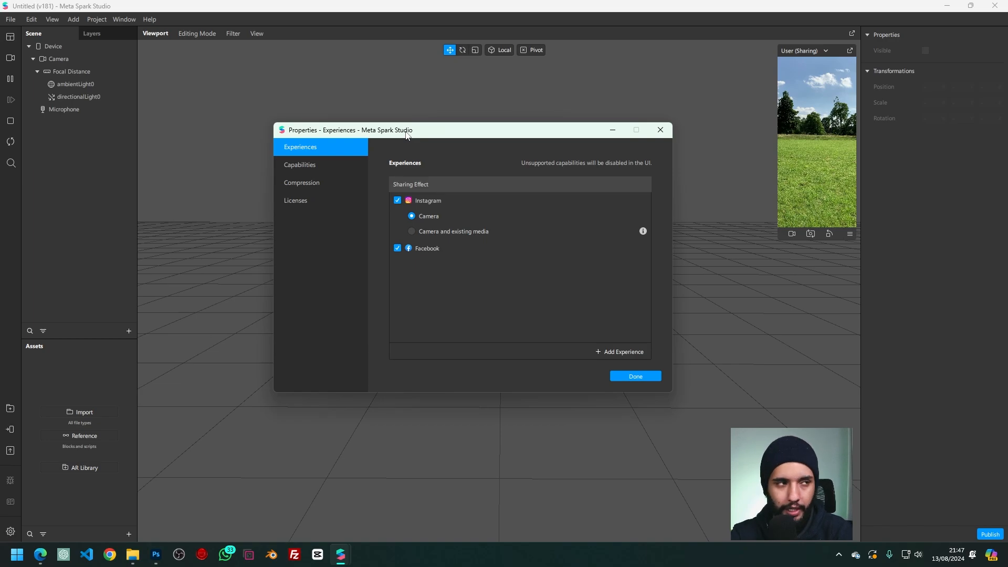
click(300, 185)
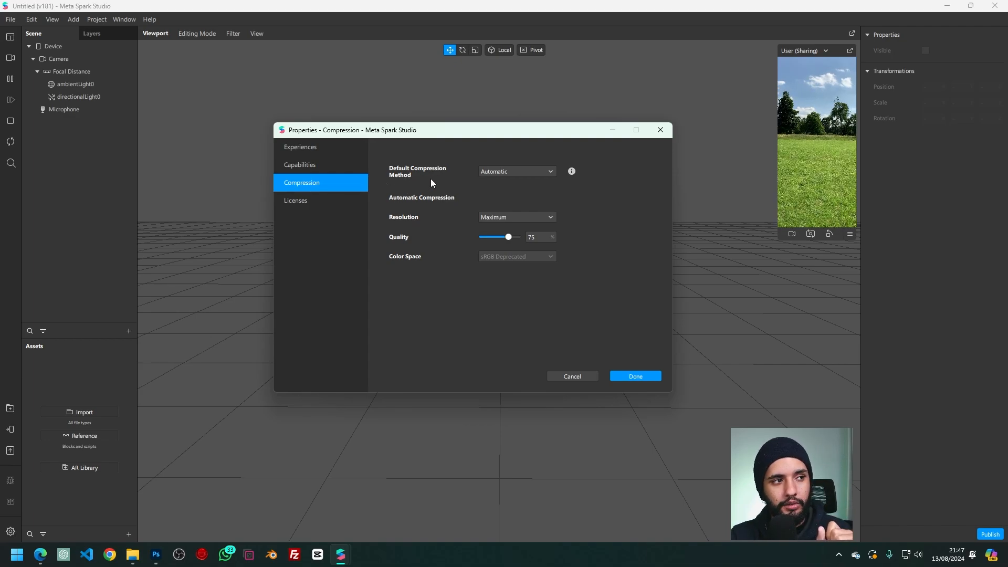
click(527, 172)
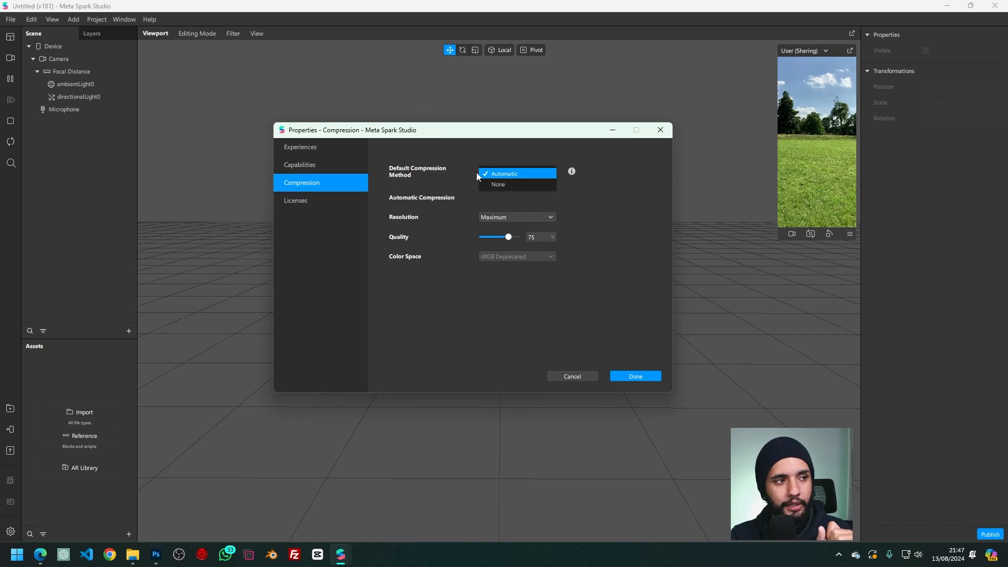
click(504, 184)
click(625, 376)
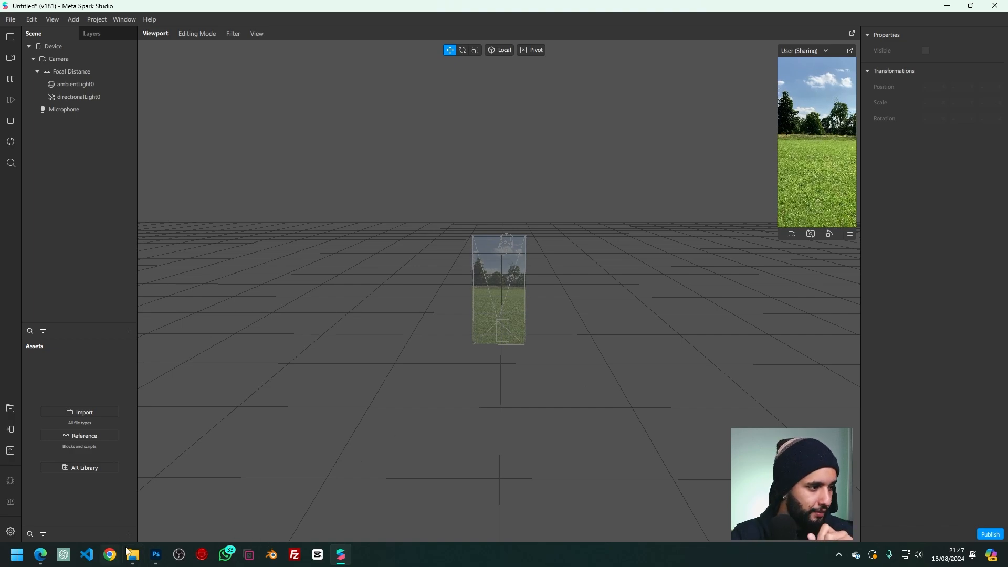
- Import 1.png, 2.png and 3.png from the arquivos folder into the project's assets as textures
mouse_move(132, 555)
click(112, 506)
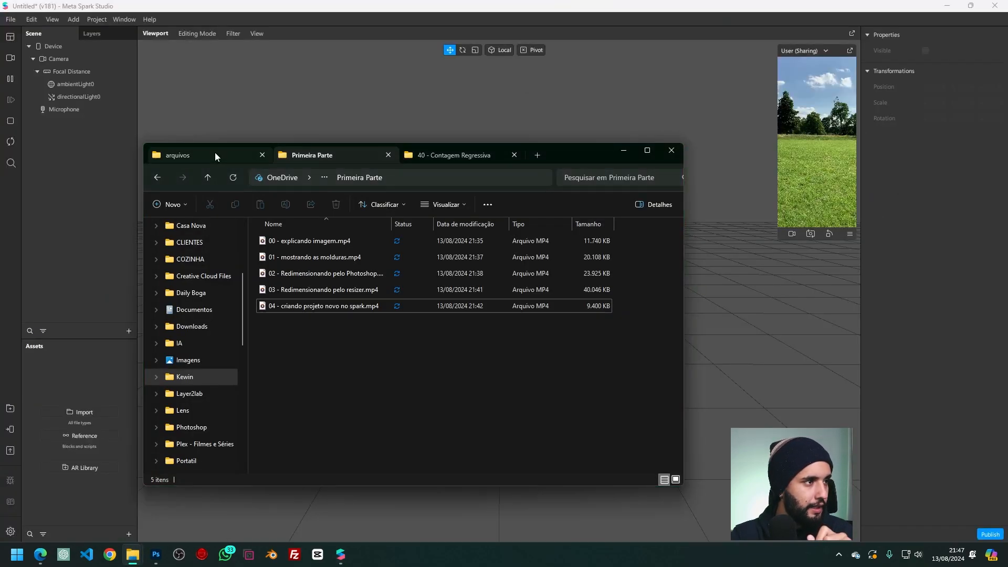
click(221, 155)
drag(262, 314, 81, 389)
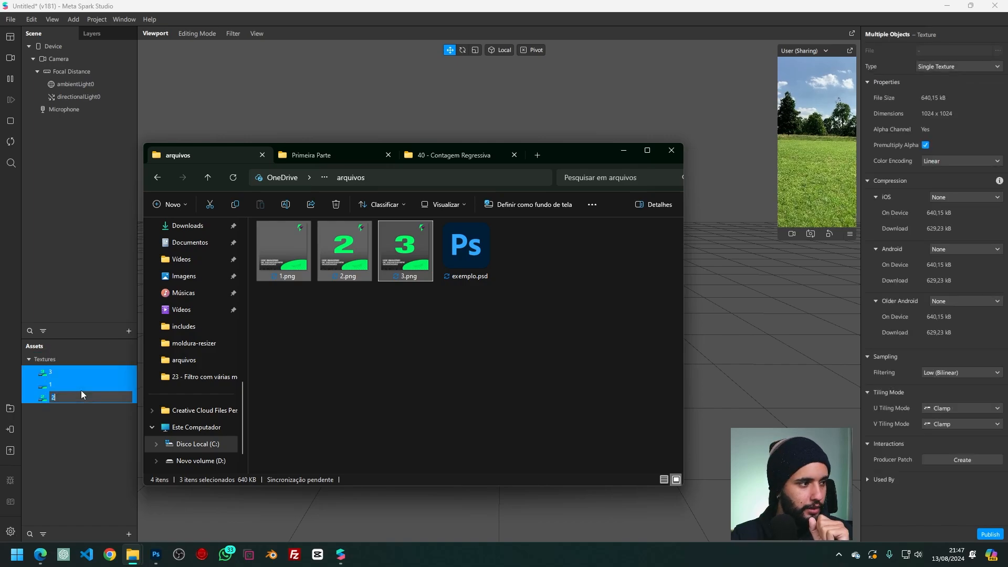
click(883, 311)
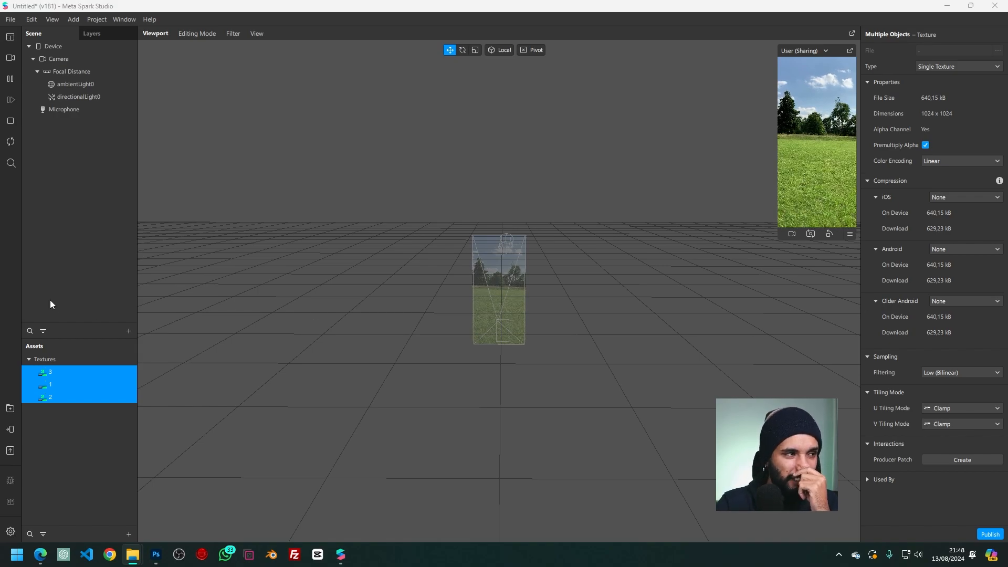
click(88, 439)
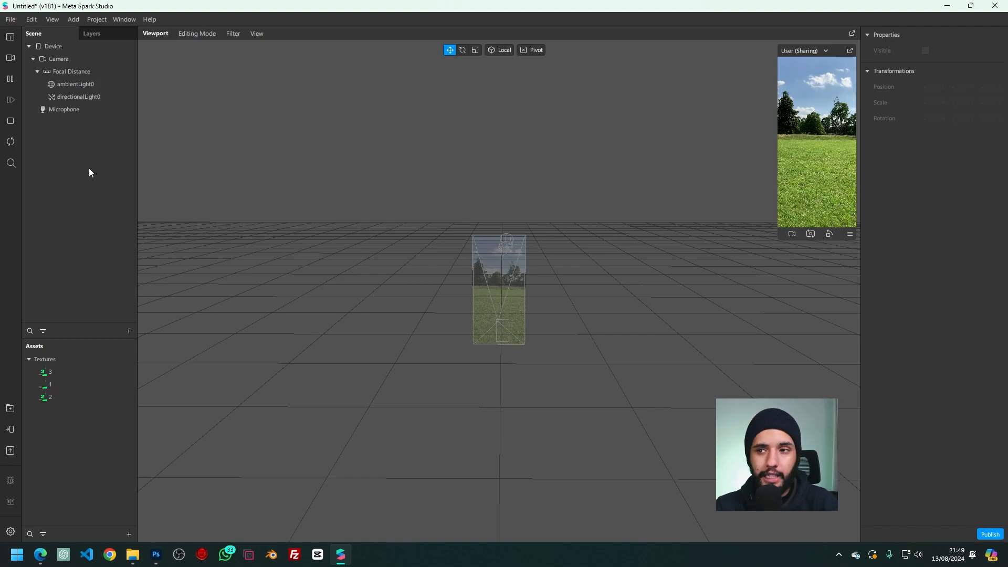
- Add a rectangle object to the scene and review the properties of its parent canvas and the rectangle
right_click(64, 138)
mouse_move(90, 150)
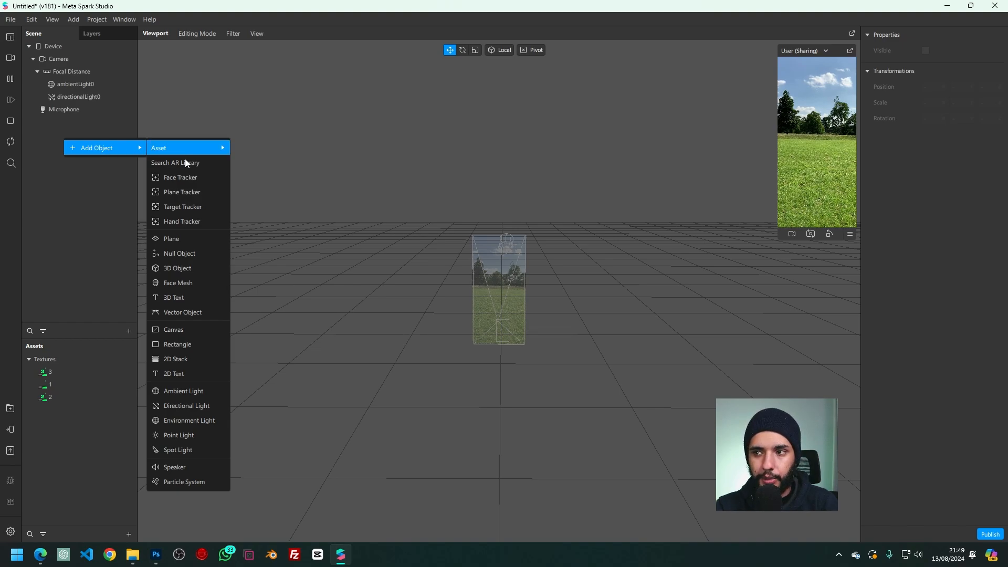
click(184, 349)
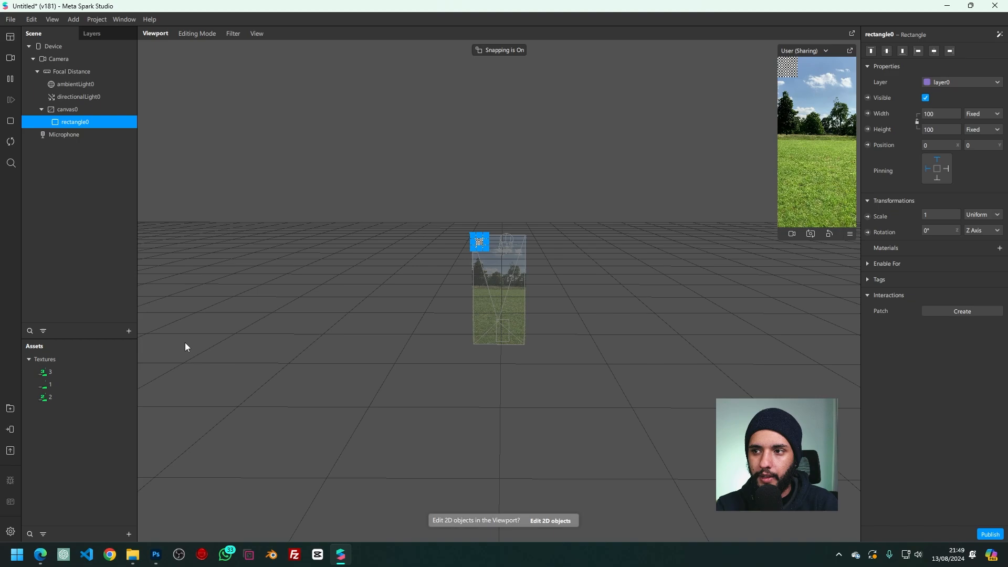
click(65, 110)
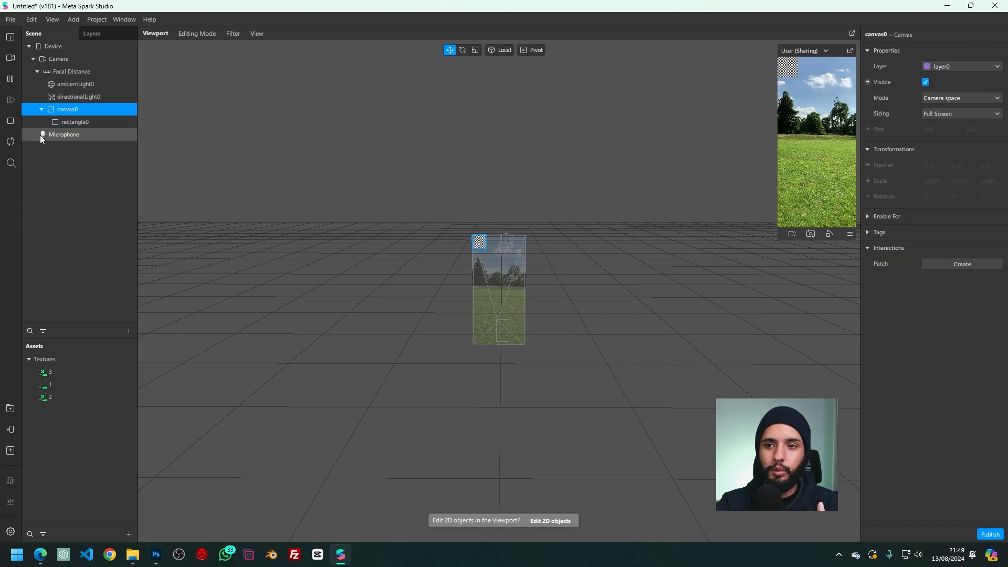
click(79, 123)
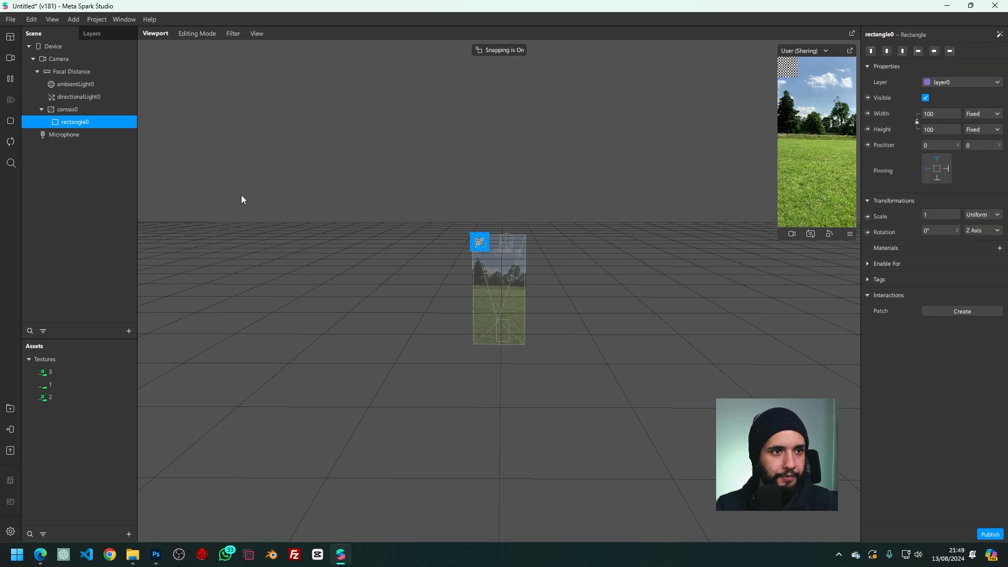
click(72, 131)
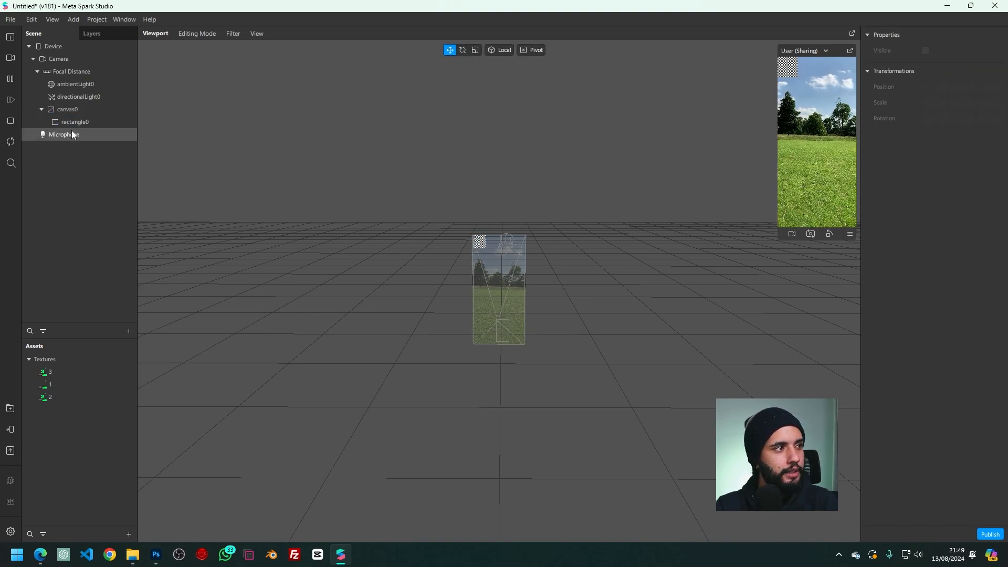
- Make rectangle0 cover the whole canvas by applying Fill Width and Fill Height
click(90, 123)
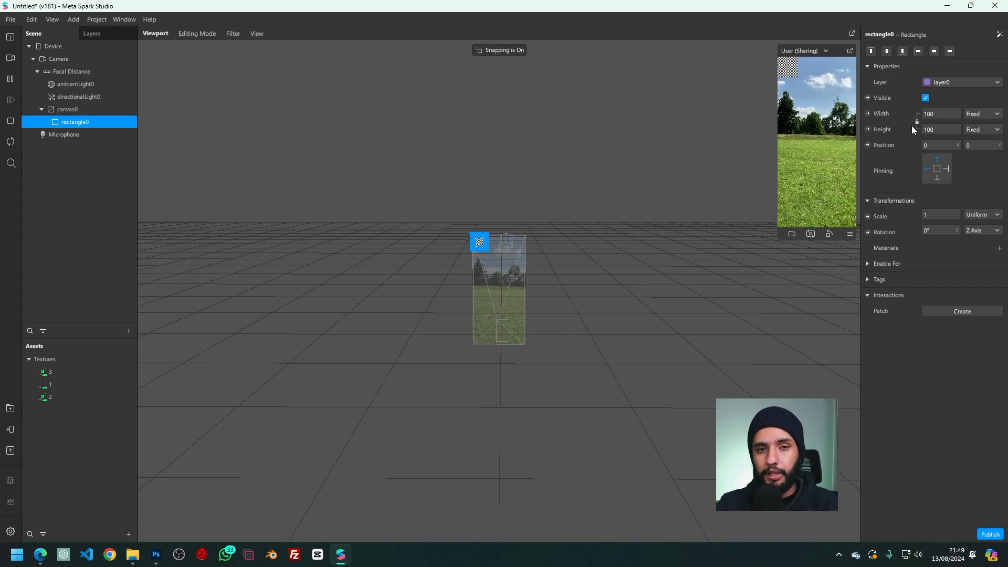
click(941, 113)
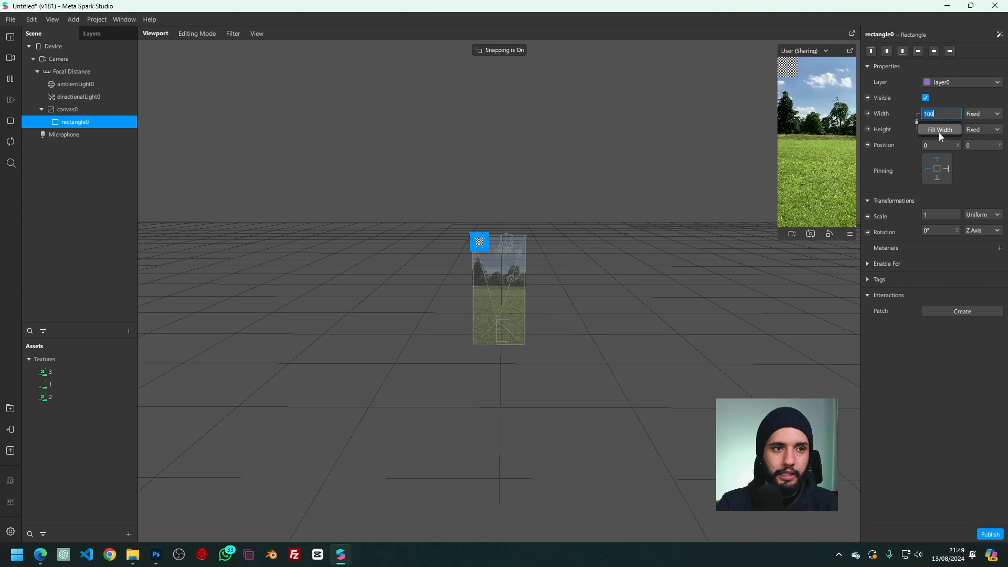
click(939, 133)
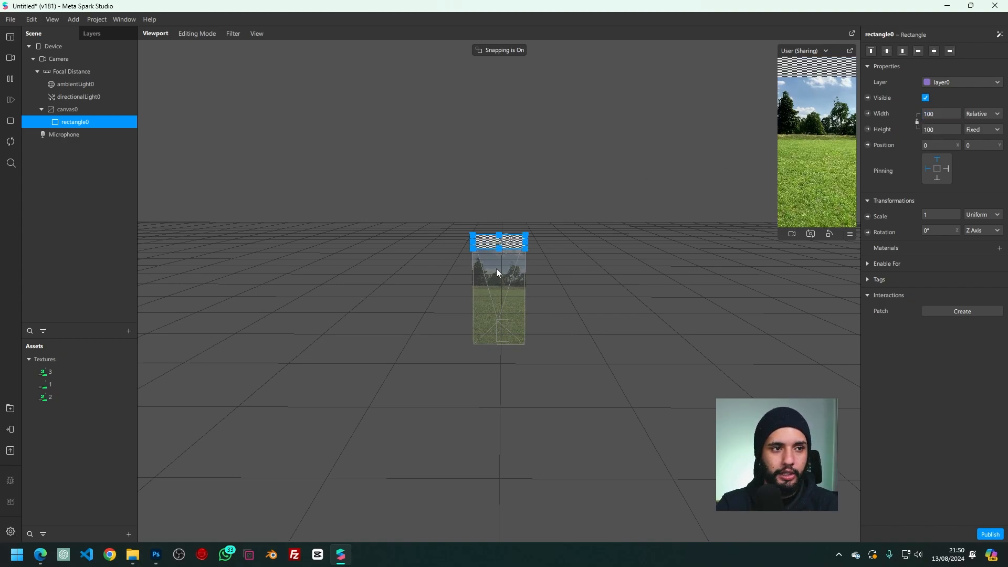
scroll(498, 272, up, 3)
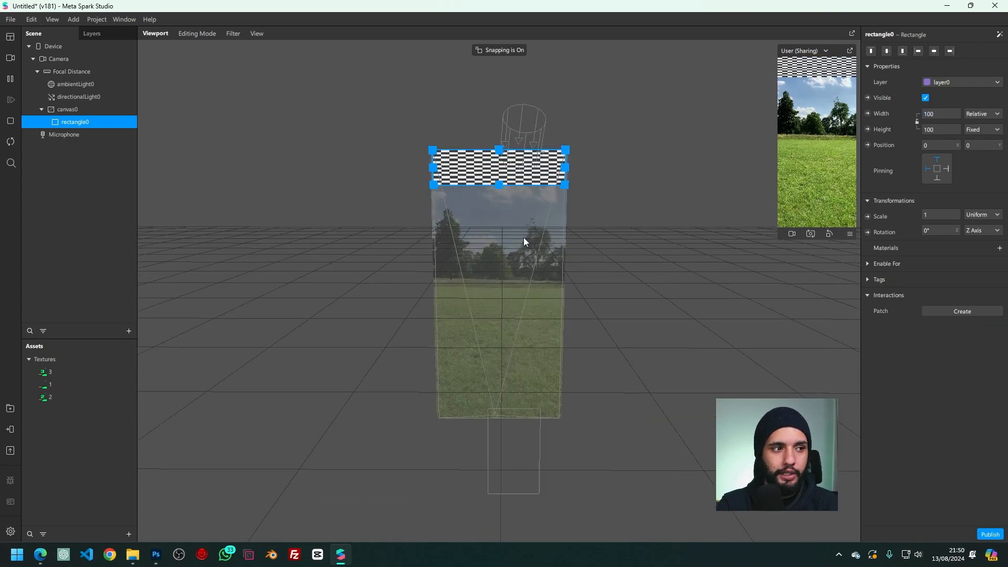
click(935, 130)
click(937, 144)
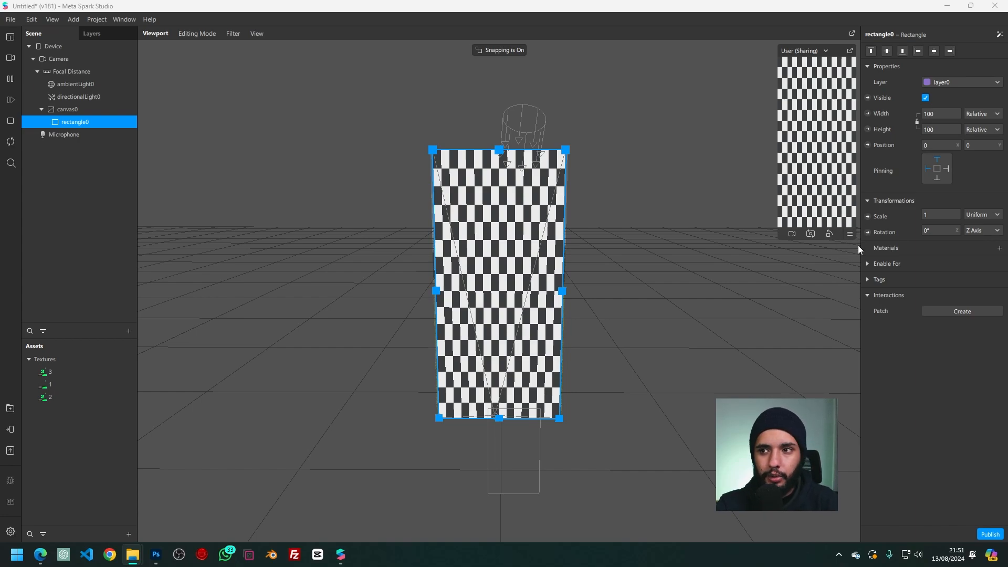
- Switch the simulator preview device to iPhone SE (2022)
click(850, 234)
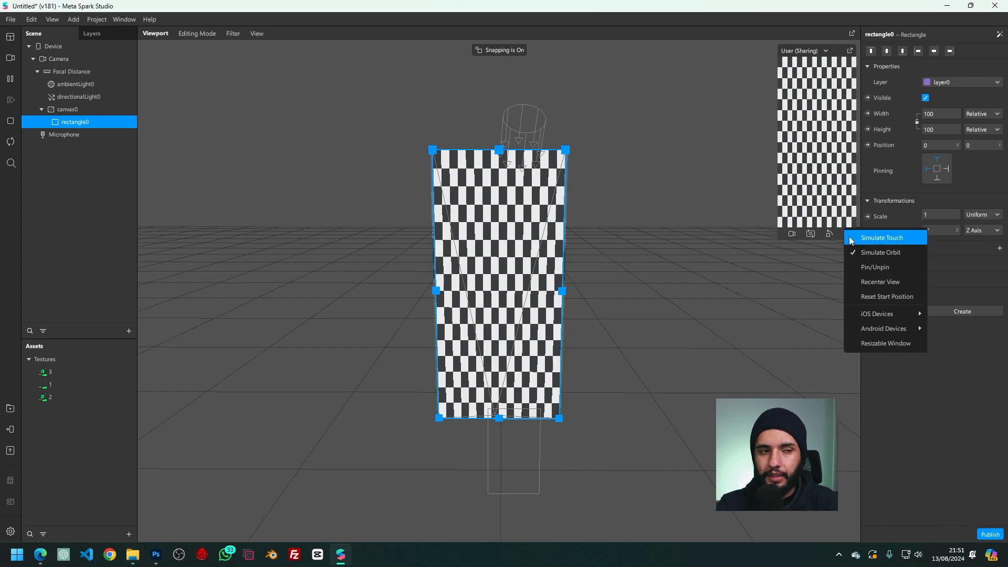
mouse_move(877, 315)
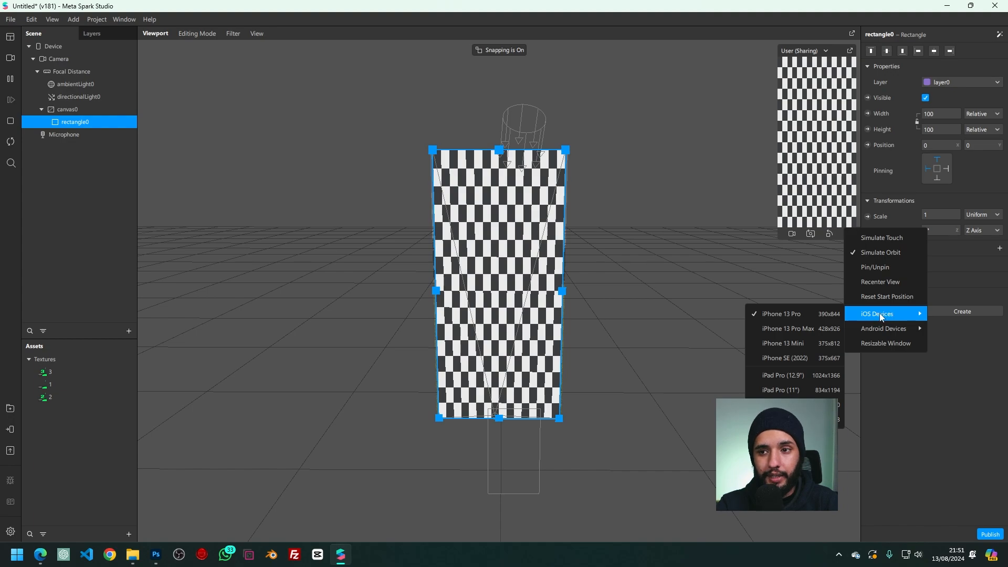
click(785, 360)
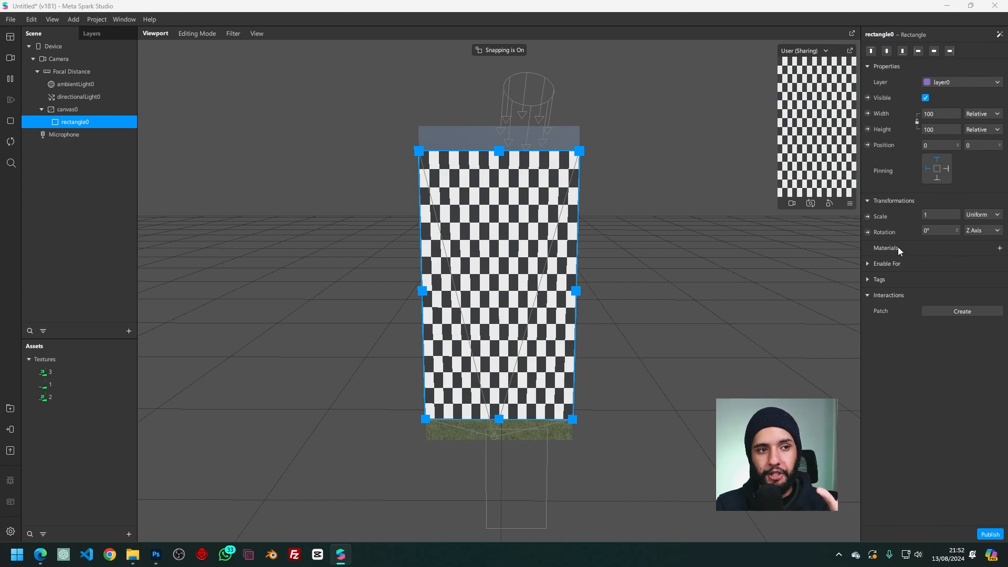
- Add a new material to rectangle0 and rename it molduras
mouse_move(897, 247)
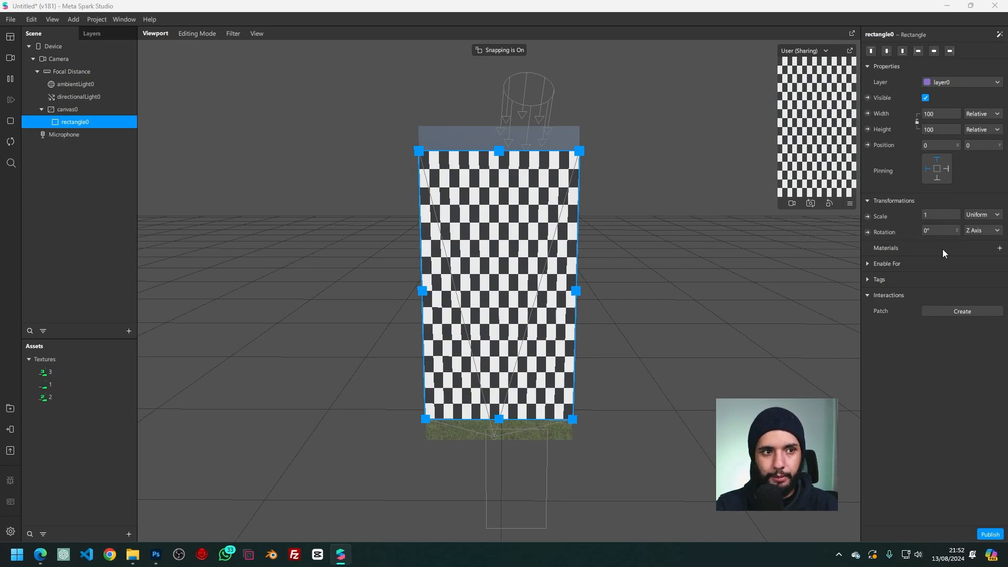
click(998, 248)
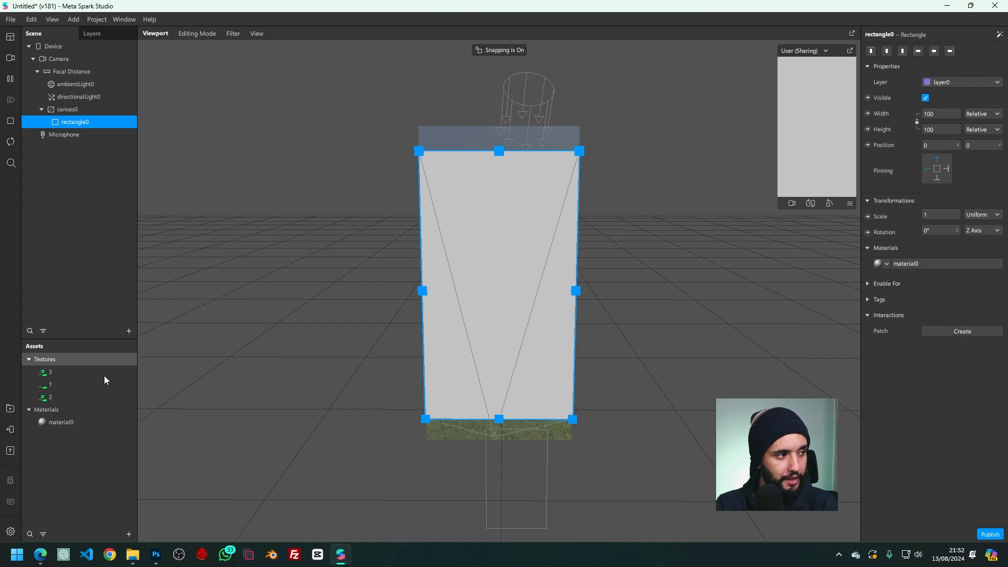
click(78, 424)
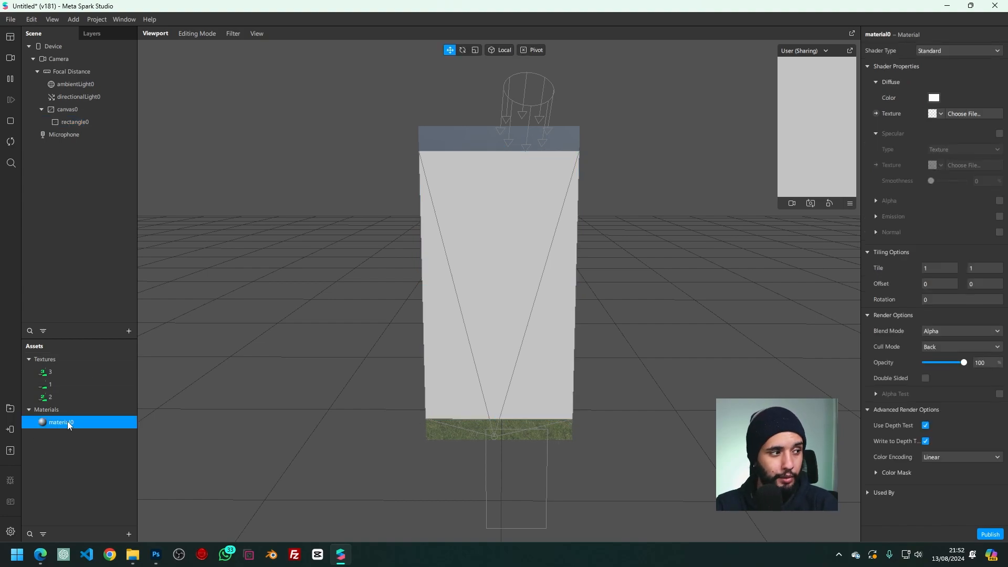
double_click(66, 422)
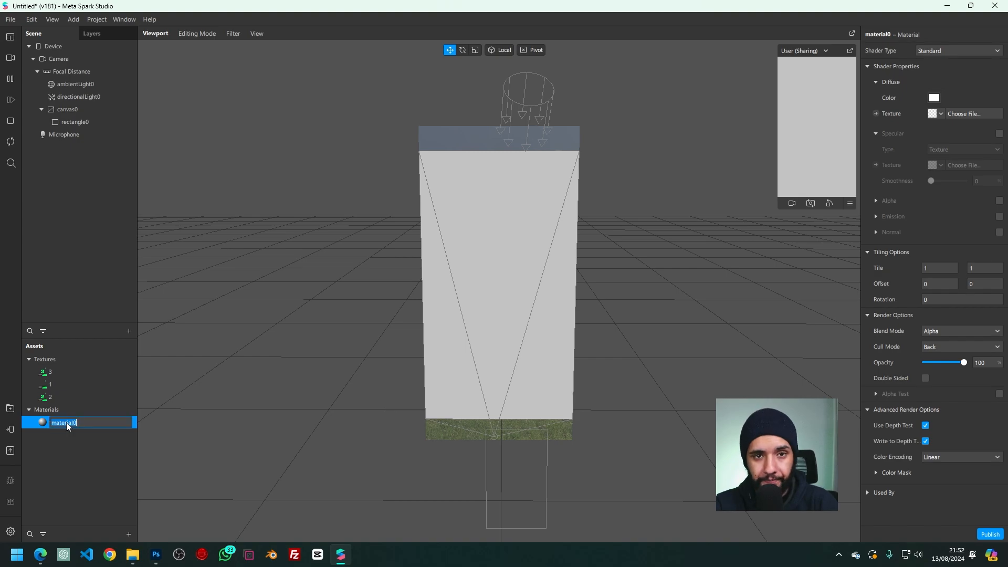
text(molduras)
key(Return)
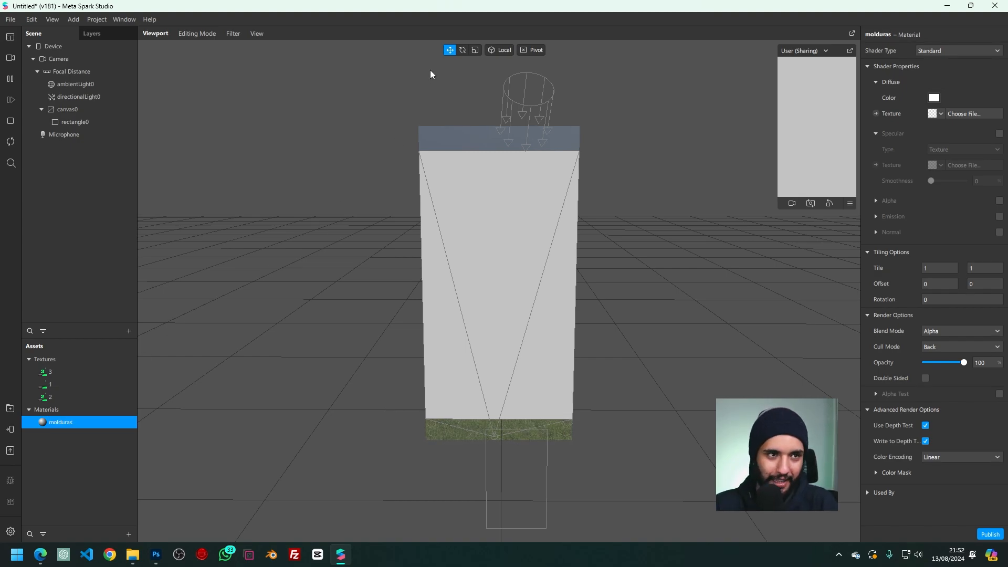
- Set the molduras material's shader type to Flat and disable Use Depth Test and Write to Depth Test
click(72, 443)
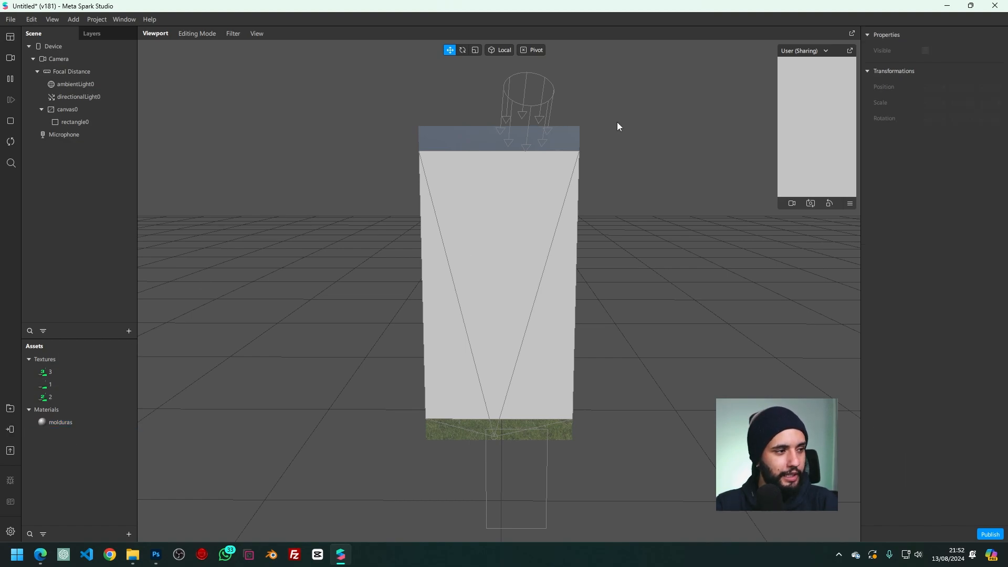
click(60, 422)
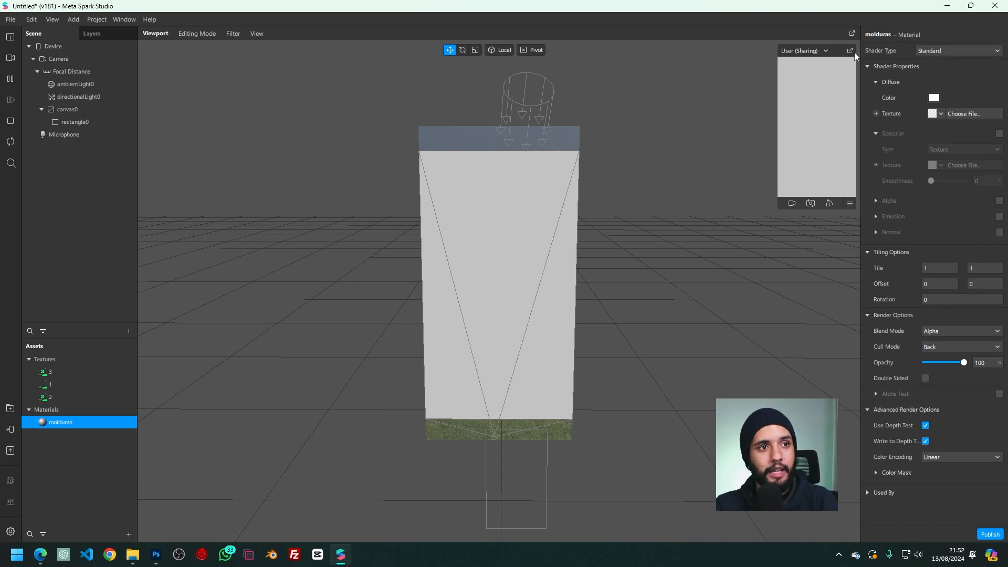
click(948, 52)
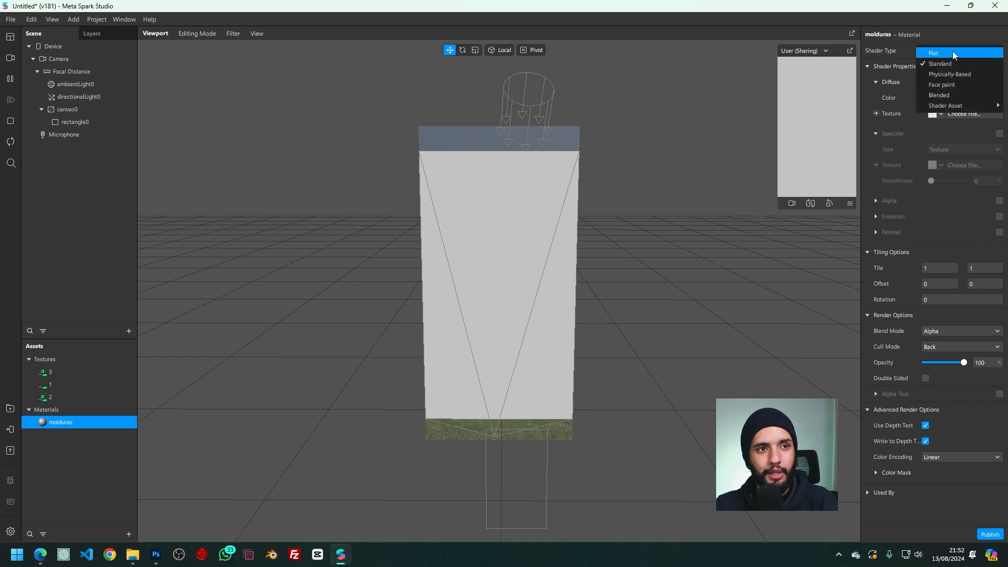
click(943, 53)
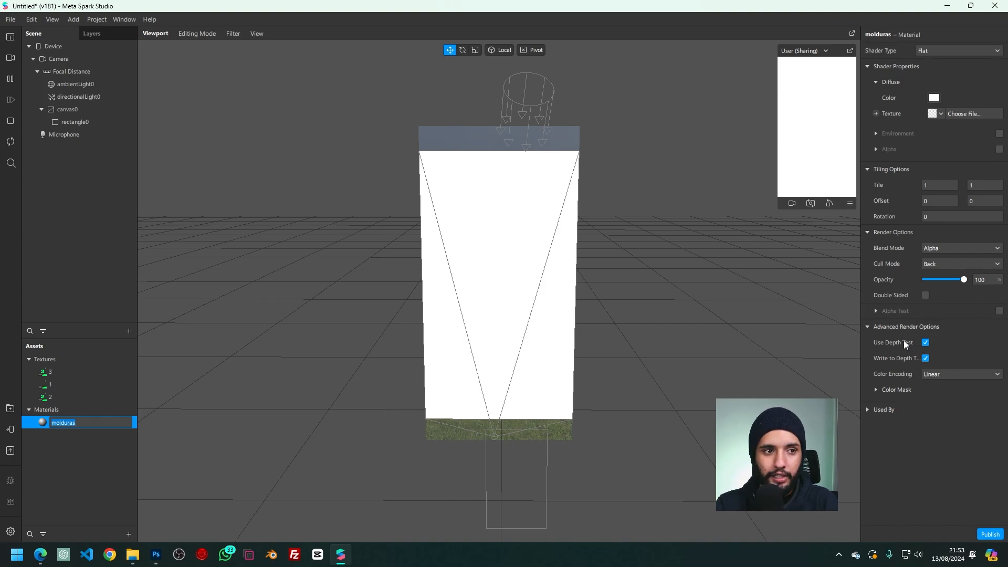
click(926, 343)
click(926, 358)
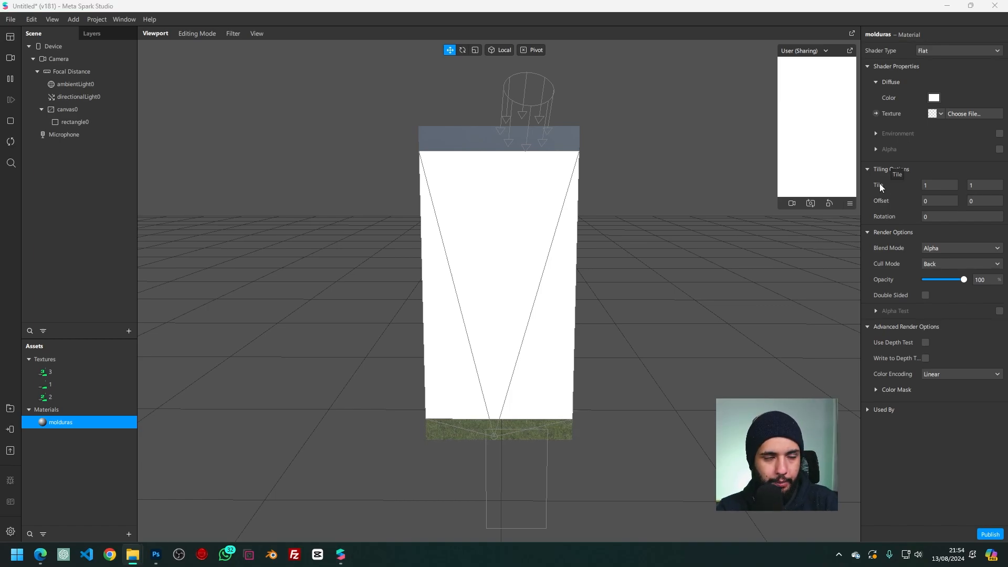
- Assign texture 1 as the diffuse texture of the molduras material
click(935, 116)
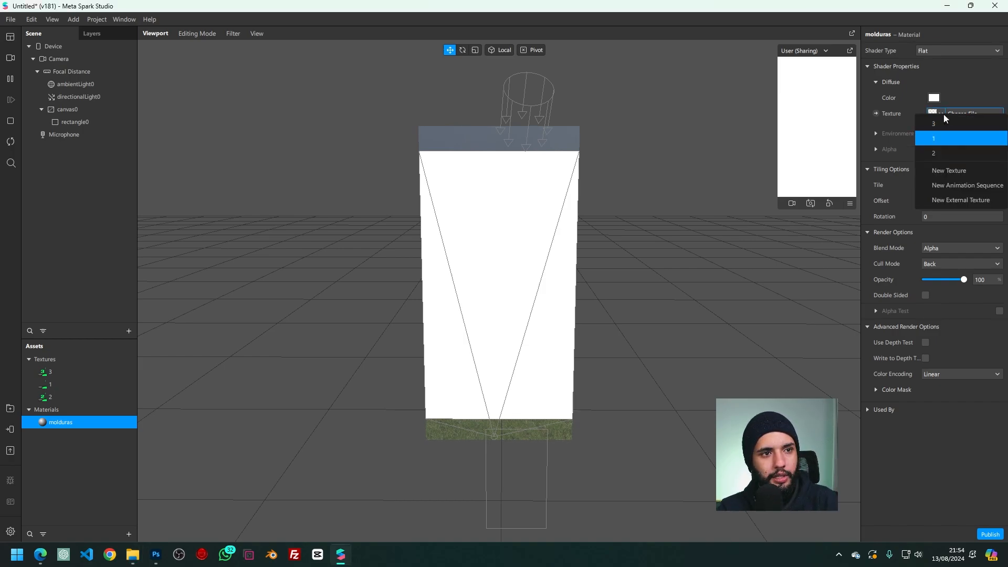
click(930, 113)
click(933, 113)
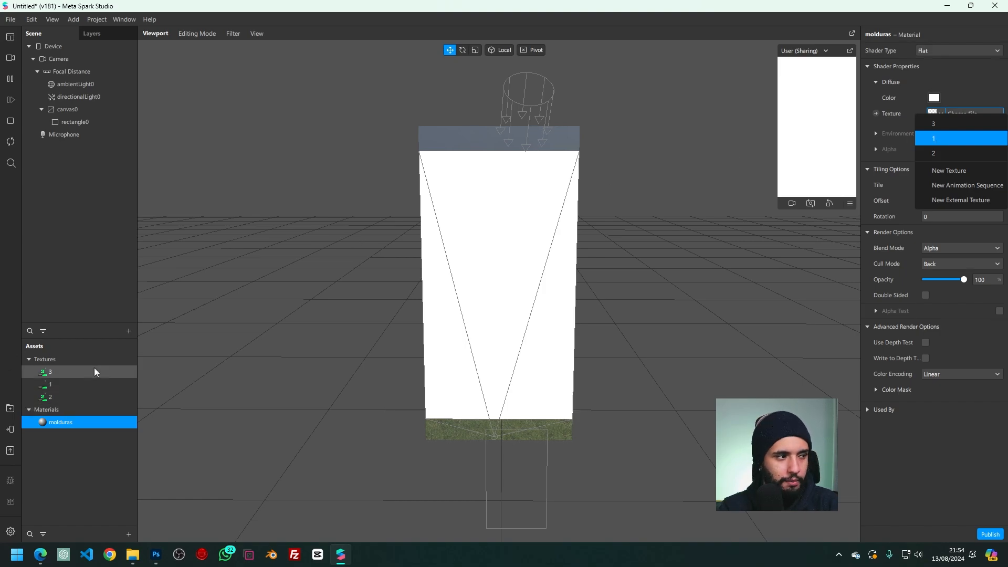
click(936, 139)
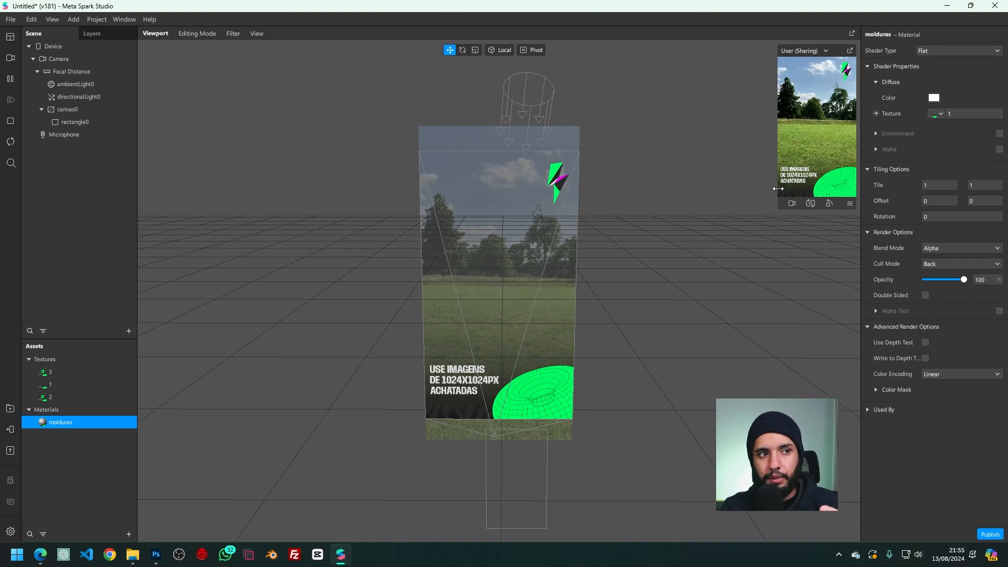
- Enlarge the simulator preview and compare how the frame fits on iPhone 13 Pro and on iPhone SE (2022)
drag(778, 188, 702, 190)
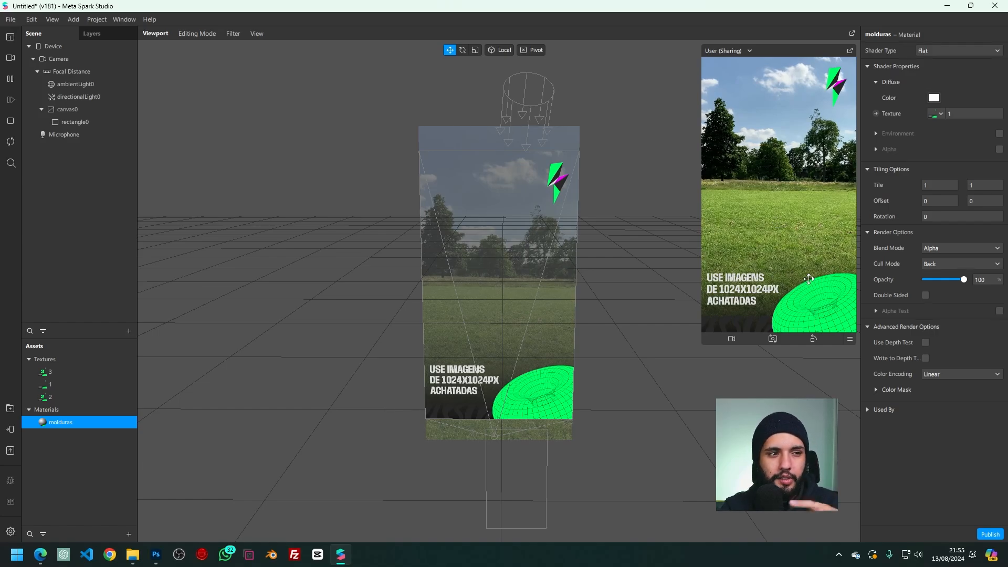
click(848, 340)
mouse_move(869, 419)
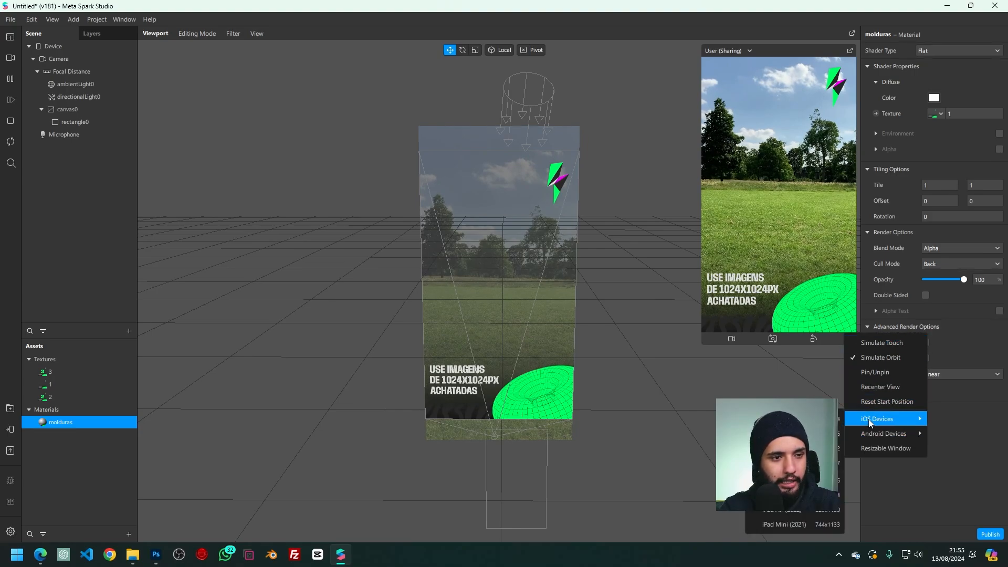
click(809, 419)
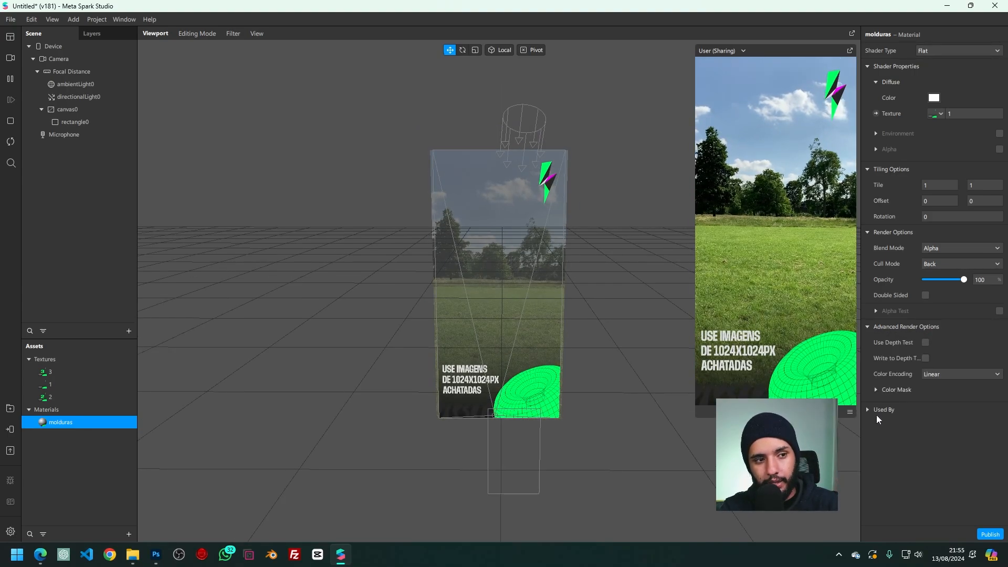
click(849, 412)
mouse_move(870, 499)
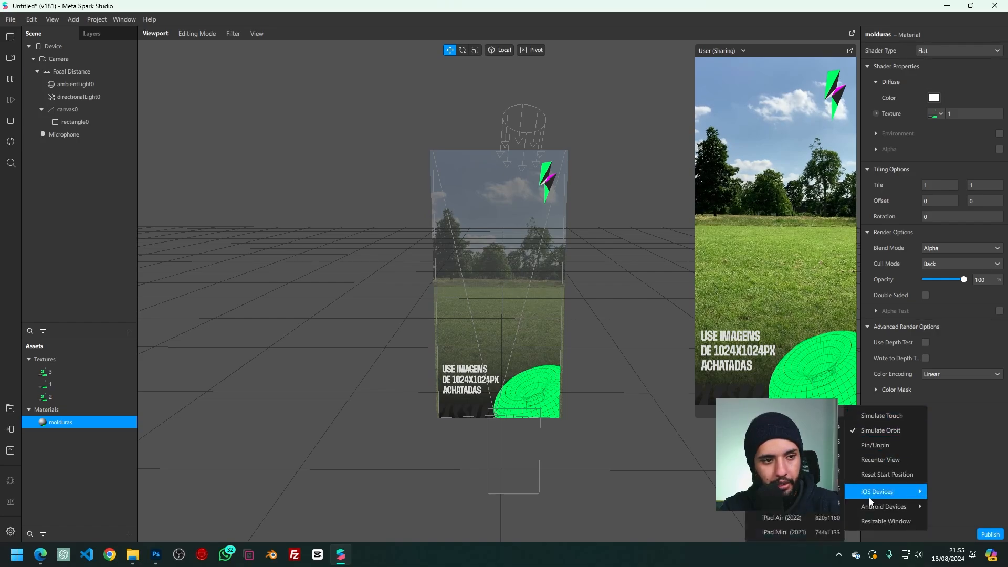
click(819, 471)
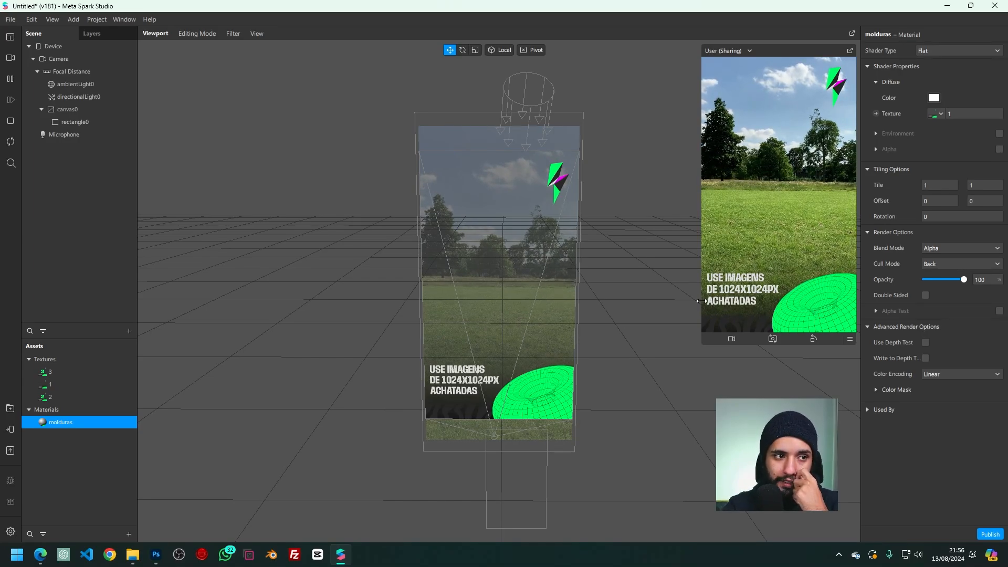
- Enlarge the simulator preview further to inspect the frame, and shrink it back to a medium size
drag(701, 301, 645, 314)
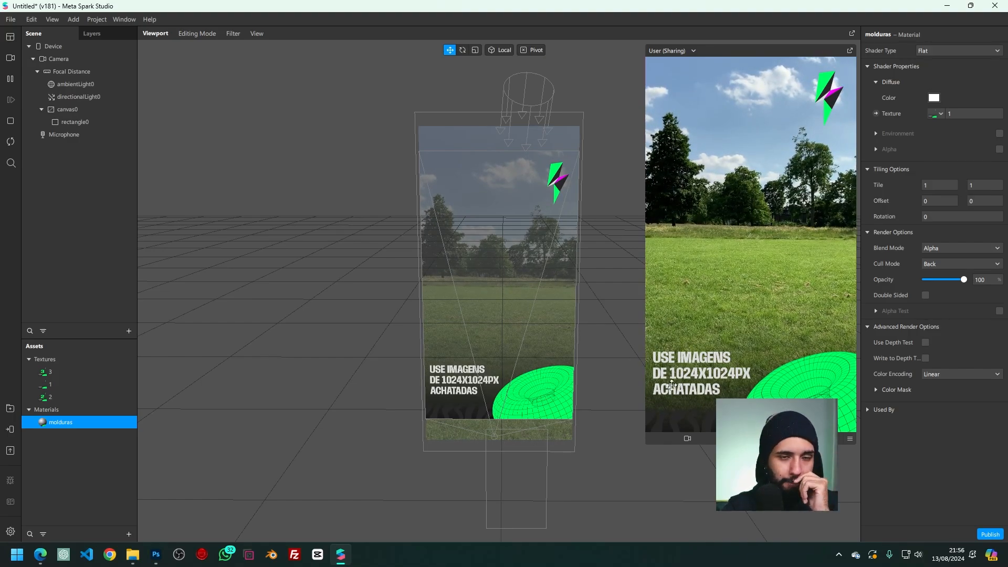
drag(645, 368, 659, 367)
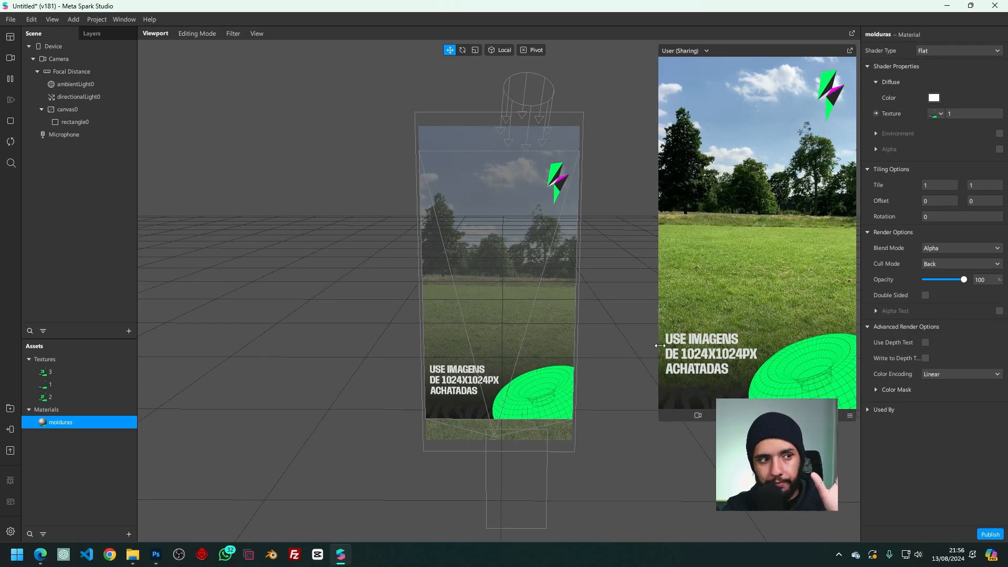
drag(660, 345, 705, 326)
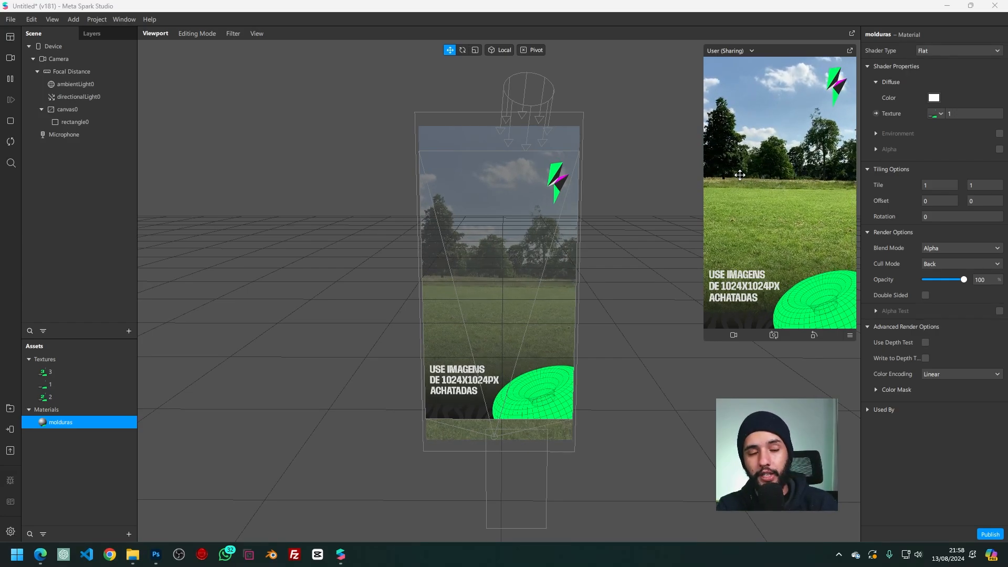
- Show the Patch Editor below the viewport
click(403, 5)
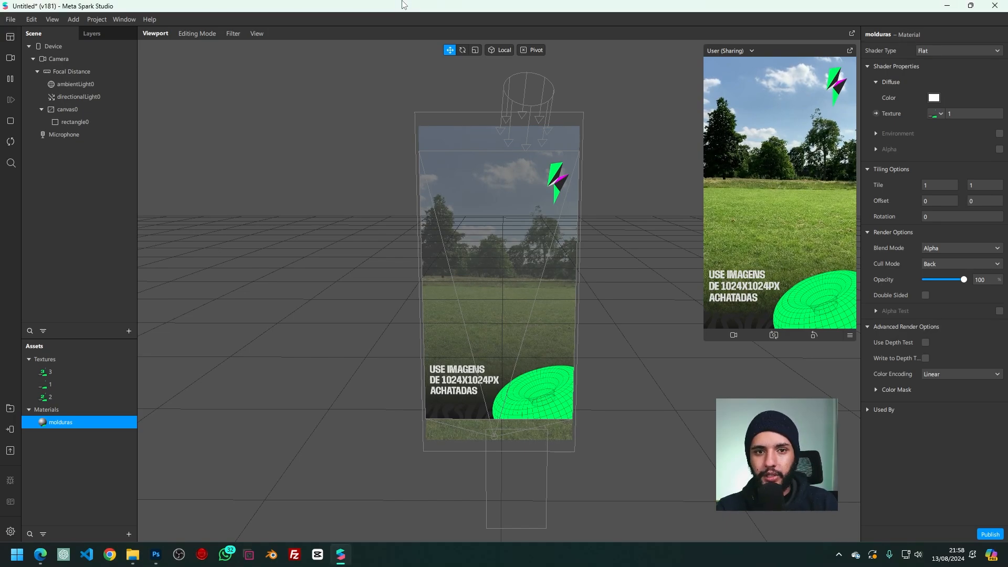
key(ctrl+shift+p)
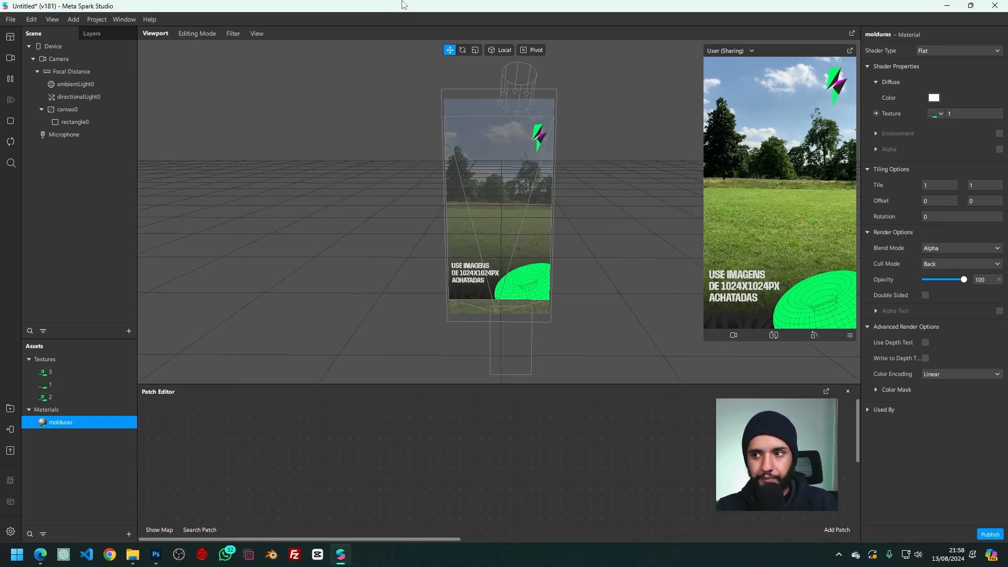
key(ctrl+shift+p)
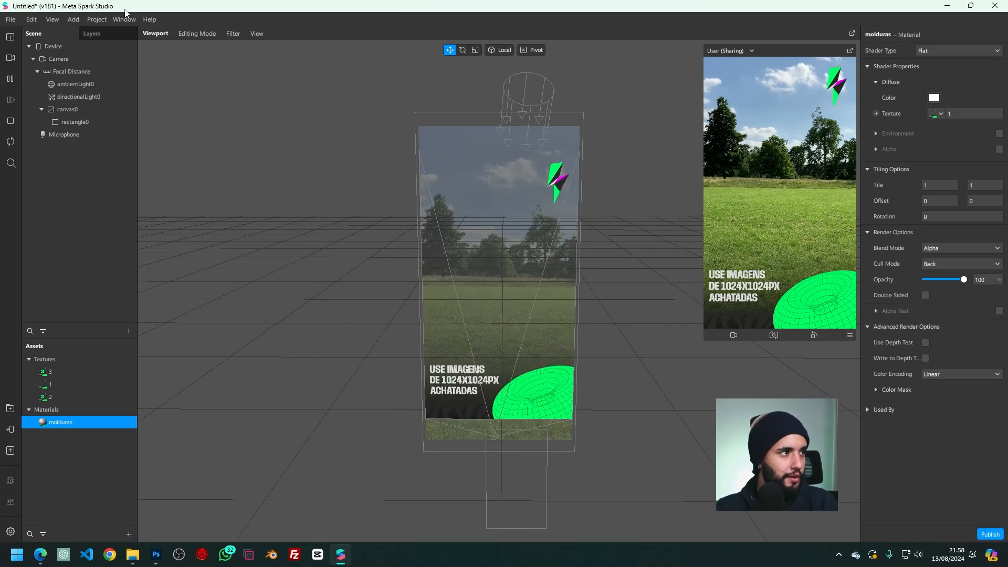
click(53, 20)
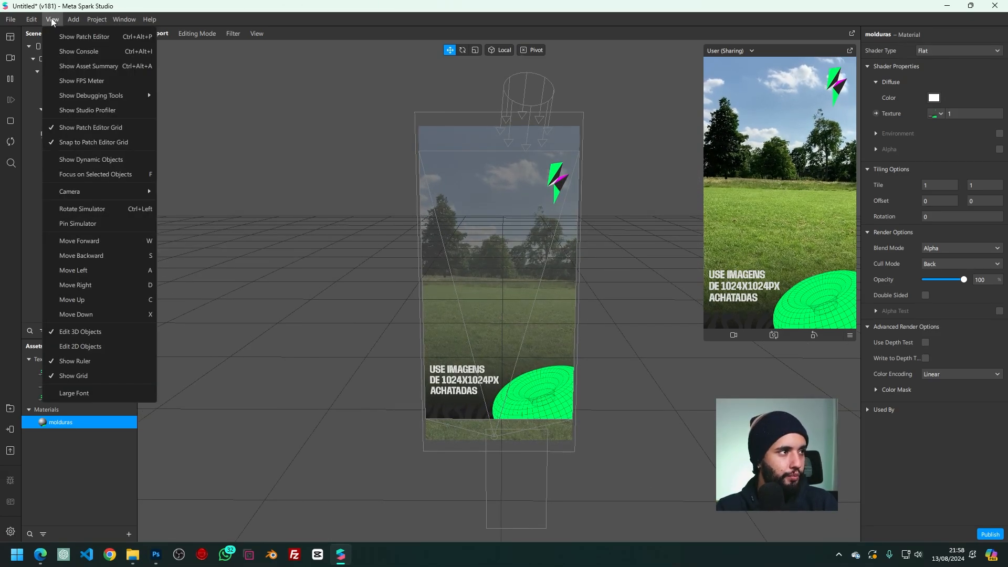
click(82, 38)
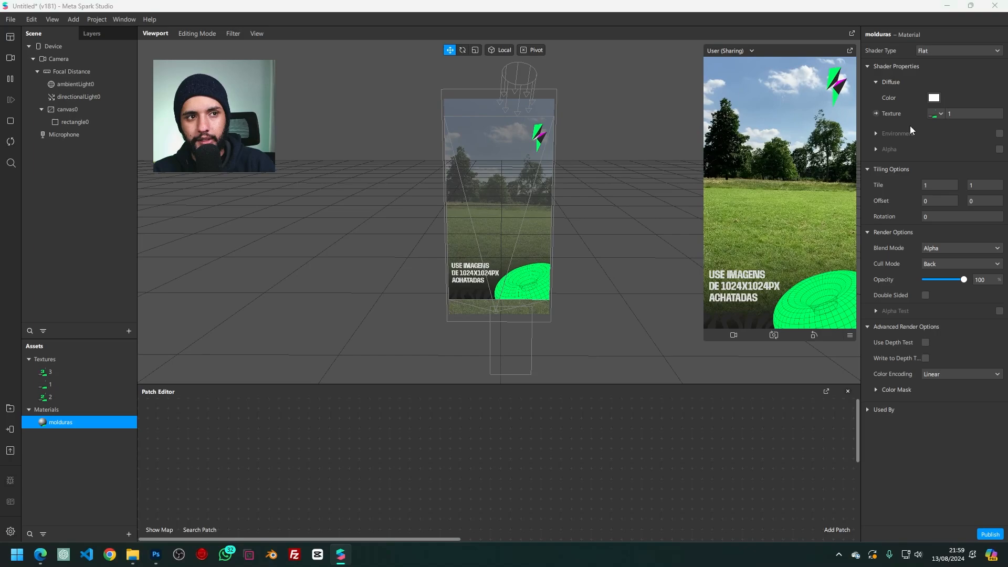
- Change the molduras diffuse texture to 3, create a patch for that texture property, and position it in the Patch Editor
click(935, 114)
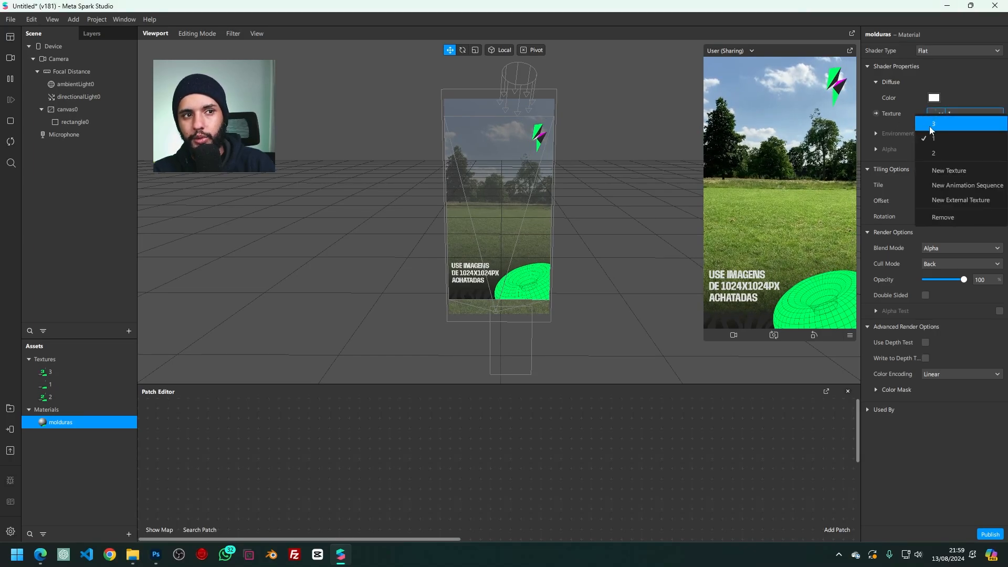
click(930, 126)
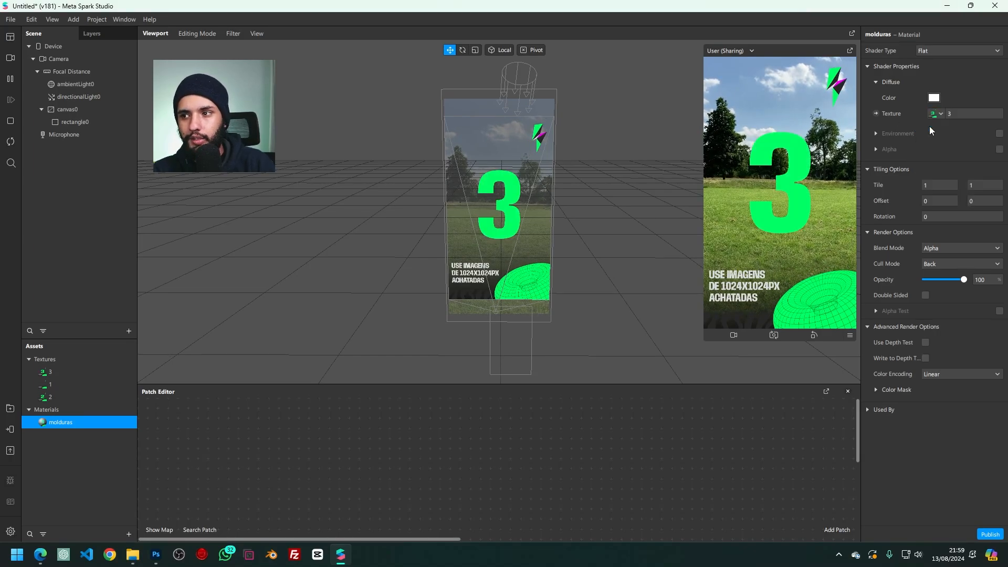
click(875, 113)
drag(527, 487, 628, 477)
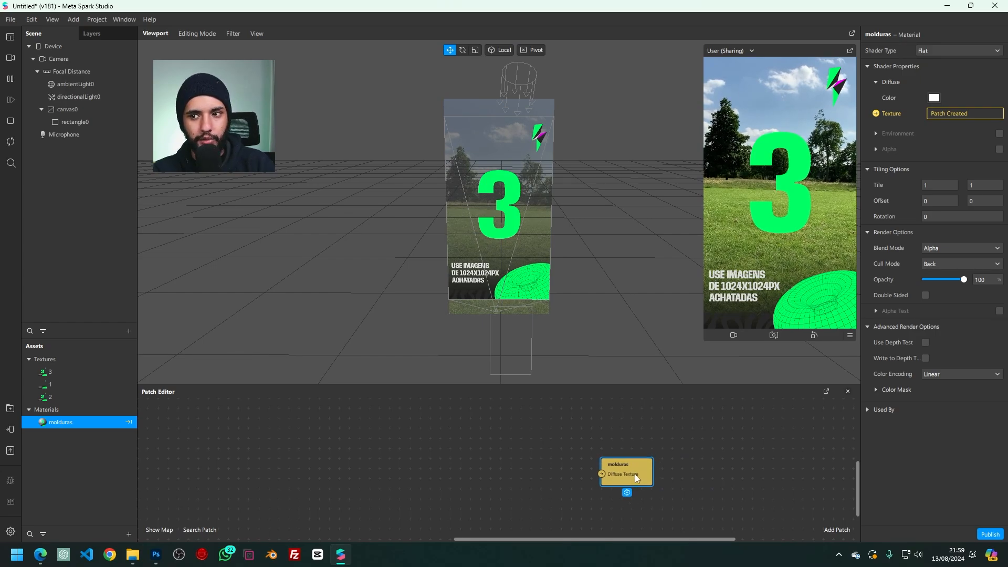
click(700, 464)
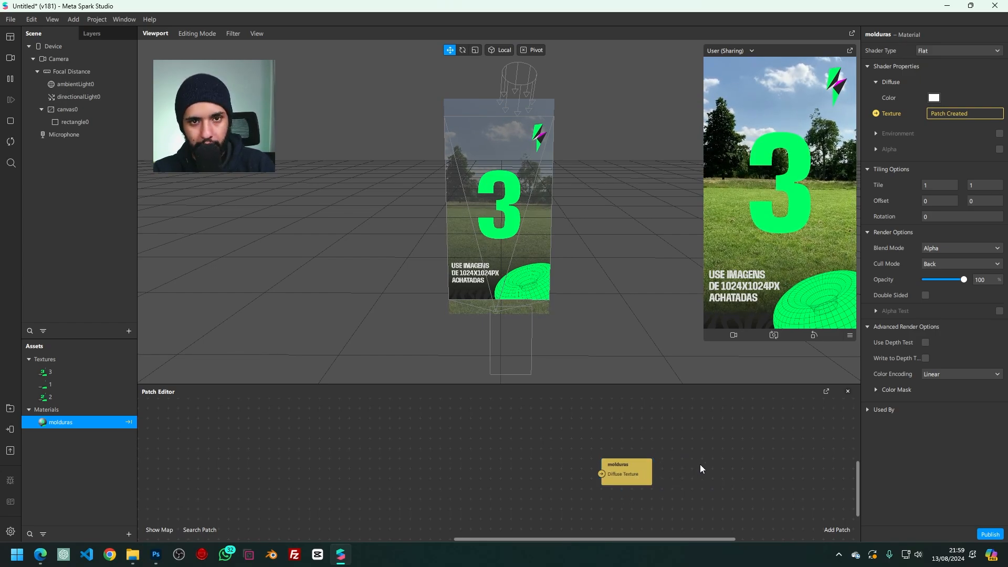
- Add texture 1 to the Patch Editor as a patch and place it well to the left of the molduras patch
double_click(57, 392)
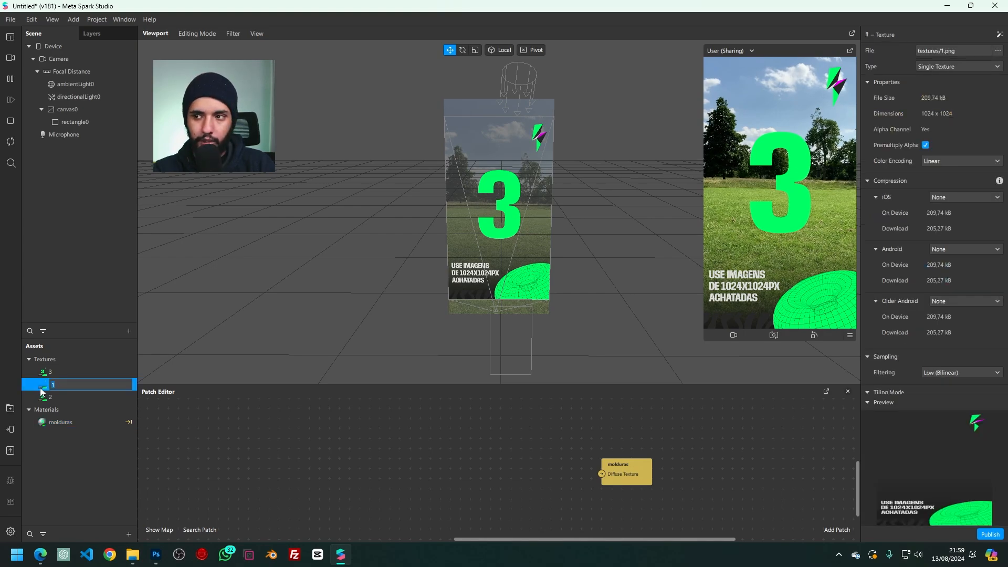
drag(42, 391, 194, 440)
drag(394, 477, 423, 477)
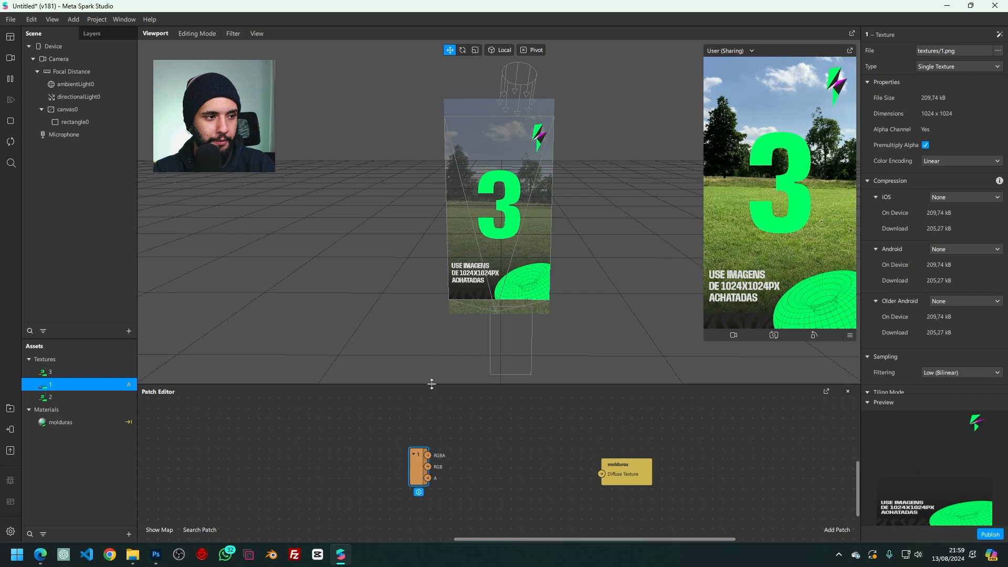
- Enlarge the Patch Editor and connect texture 1's RGBA output to the molduras Diffuse Texture input, keeping both patches close together
drag(431, 386, 451, 299)
scroll(506, 385, up, 5)
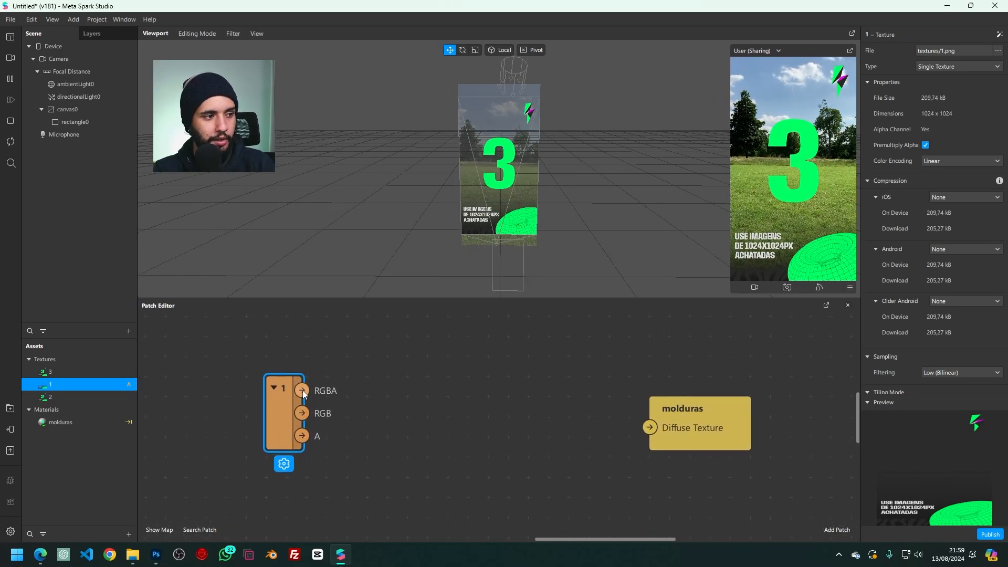
drag(302, 389, 525, 404)
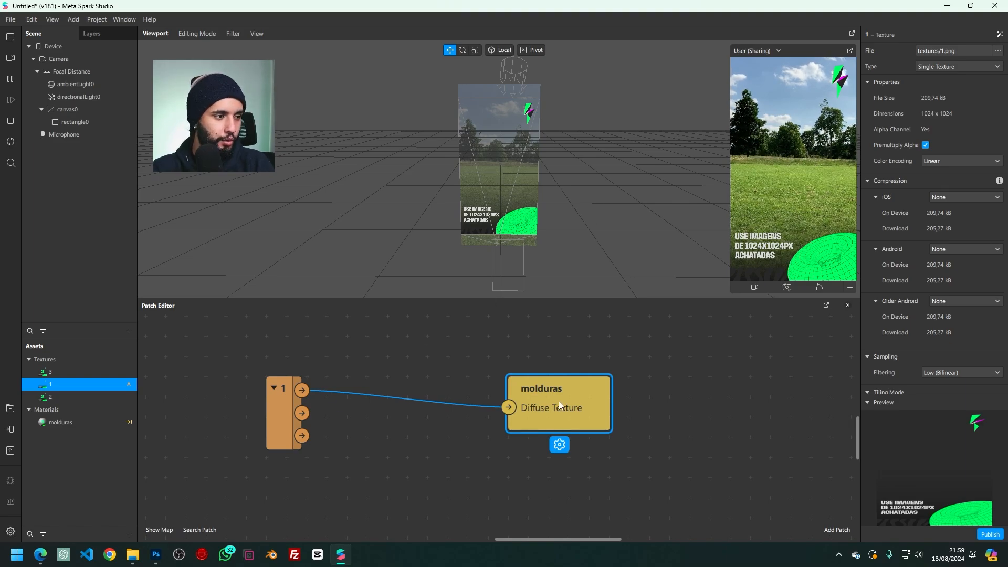
drag(559, 412, 603, 396)
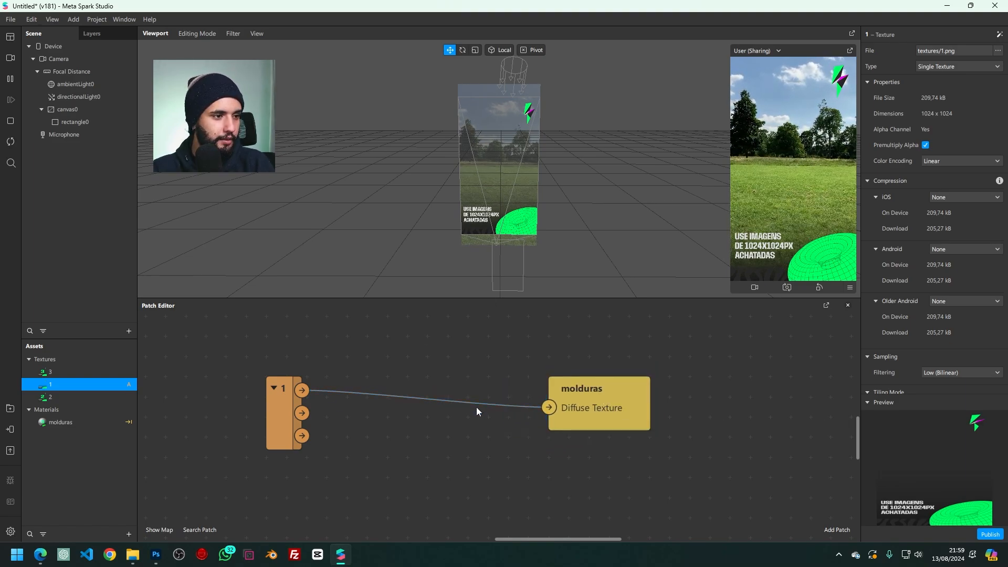
mouse_move(469, 404)
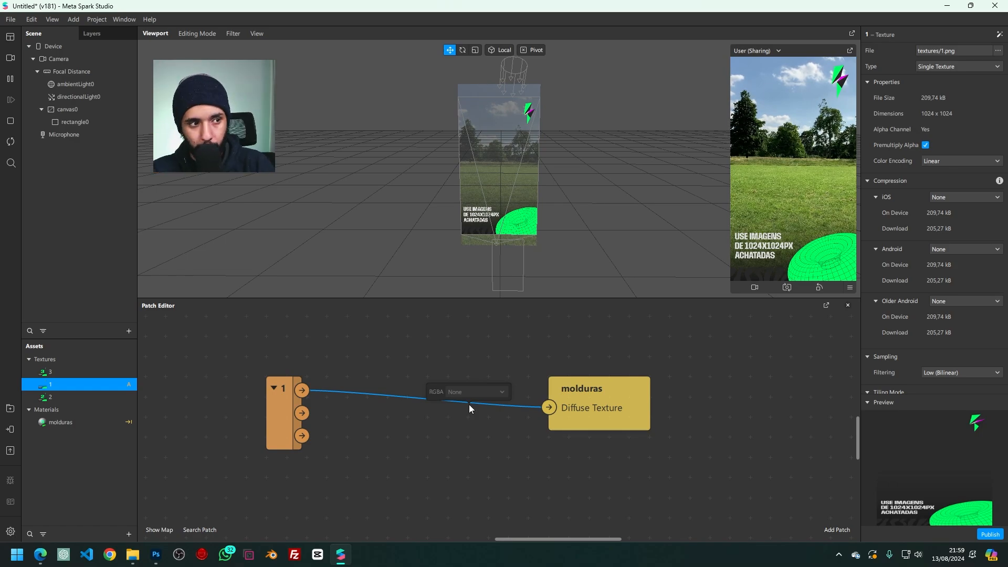
- Move the texture 1 patch farther from the molduras patch to leave room for another patch between them
scroll(469, 453, down, 3)
middle_drag(469, 454, 606, 455)
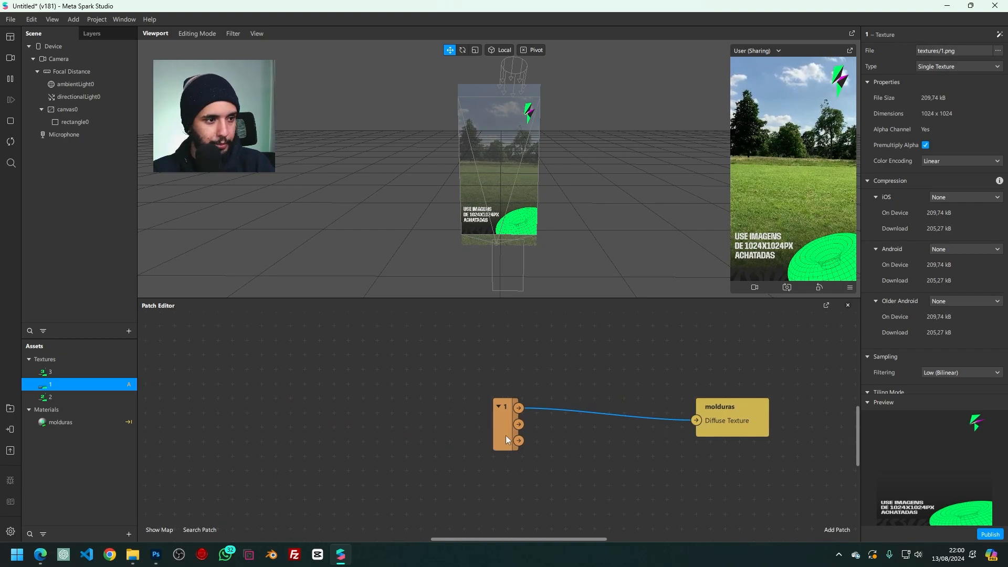
drag(506, 436, 319, 443)
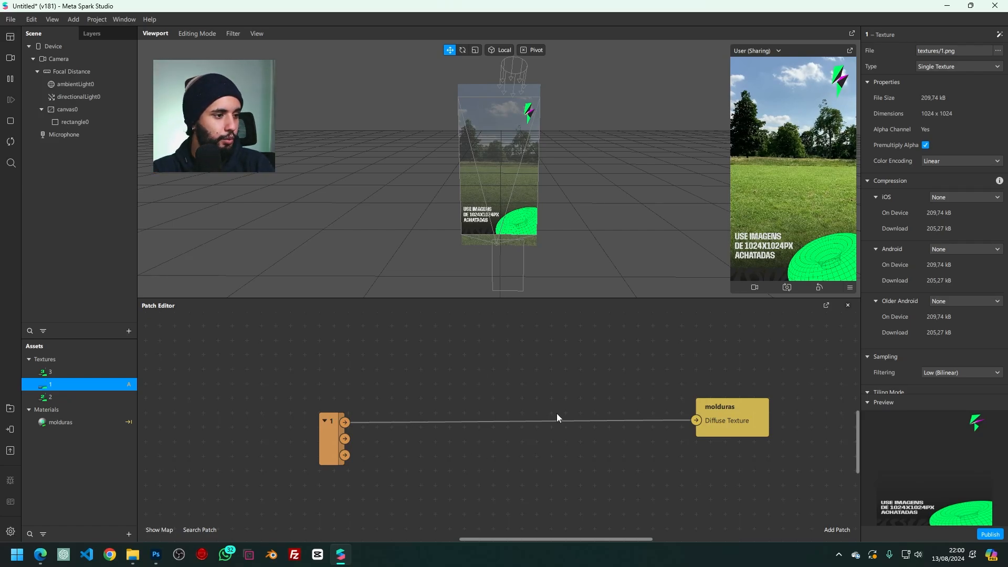
drag(320, 446, 334, 418)
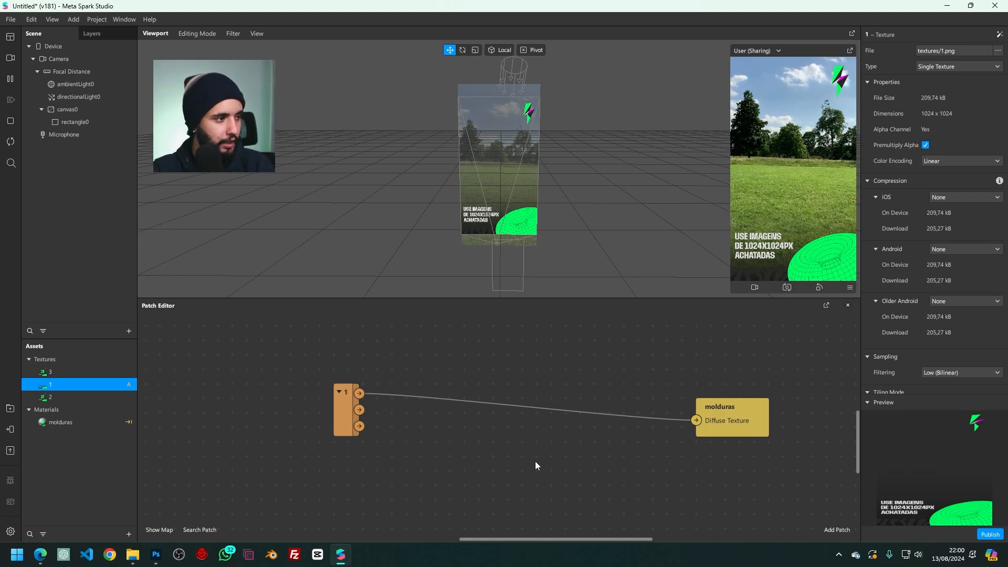
- Search the AR Library for "fit", import the free Texture Fit v2.1 patch asset, and close the library
click(9, 409)
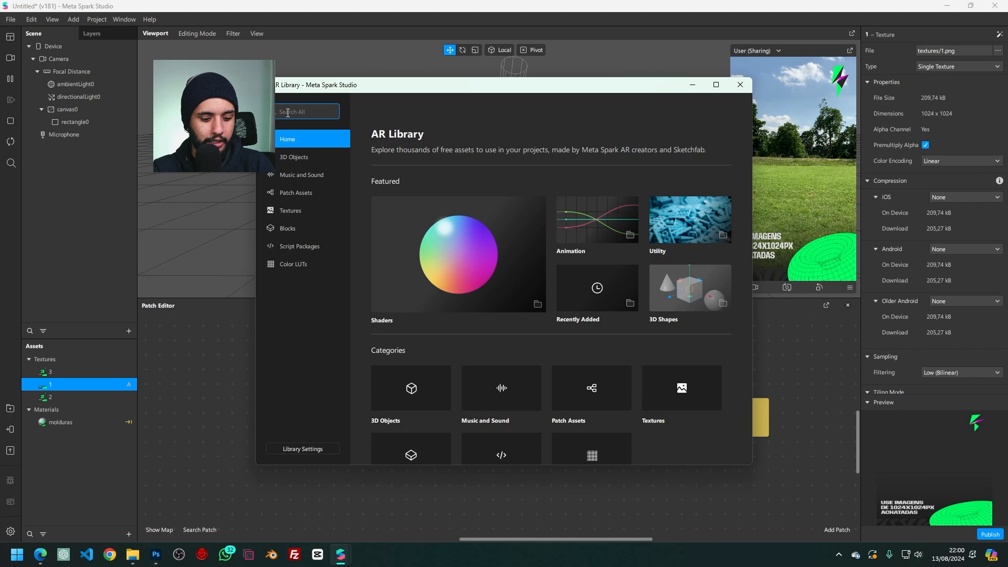
text(fit)
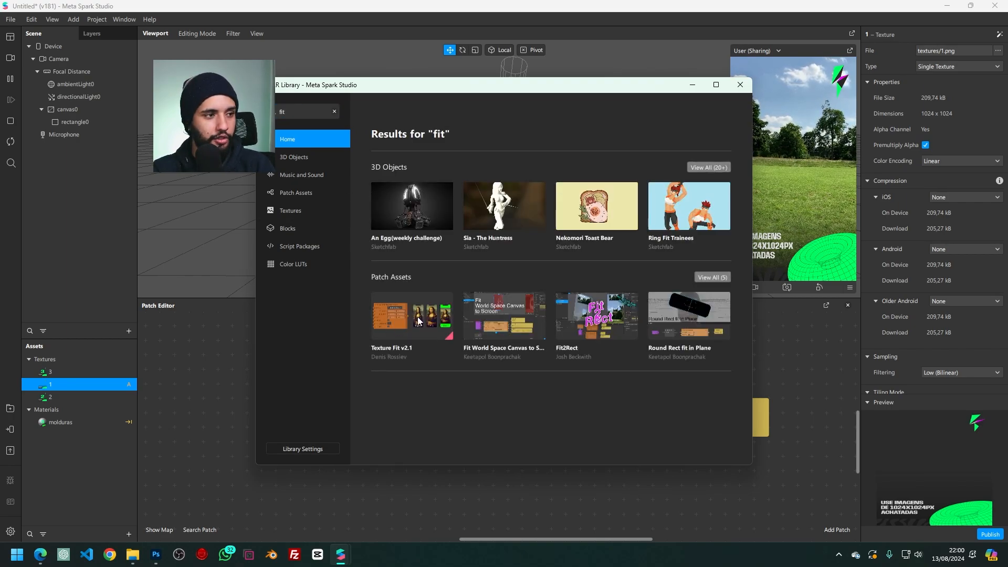
click(407, 329)
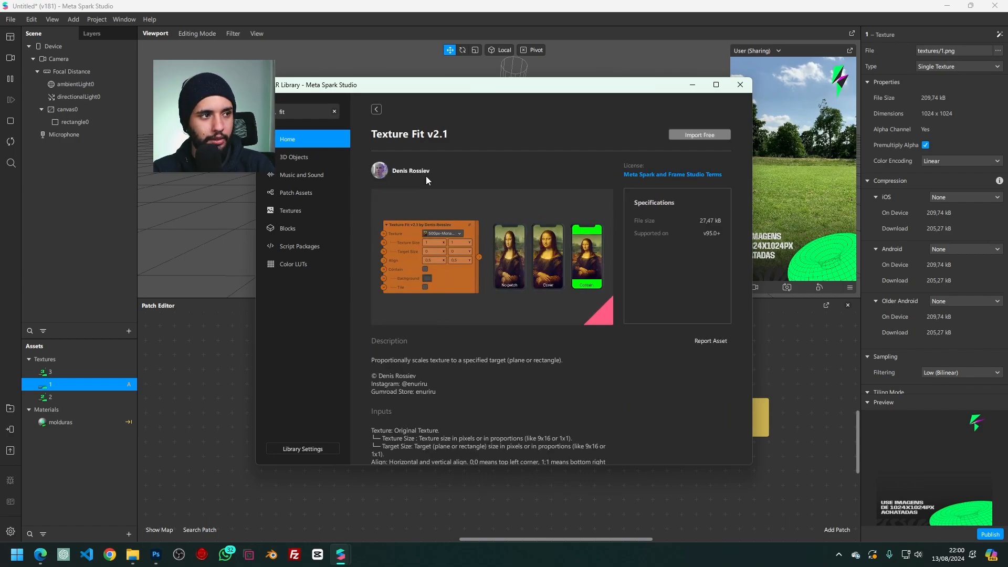
click(706, 135)
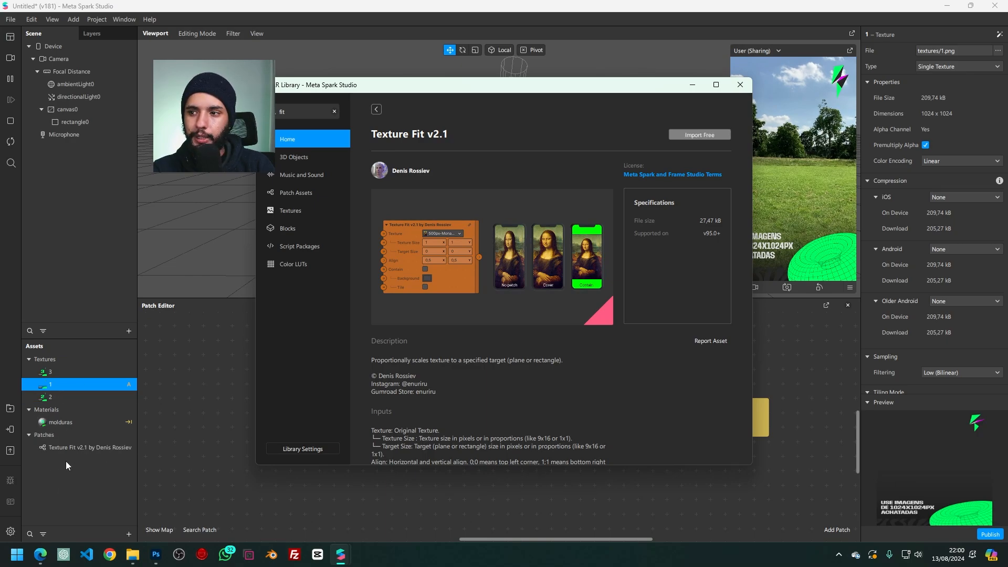
click(746, 86)
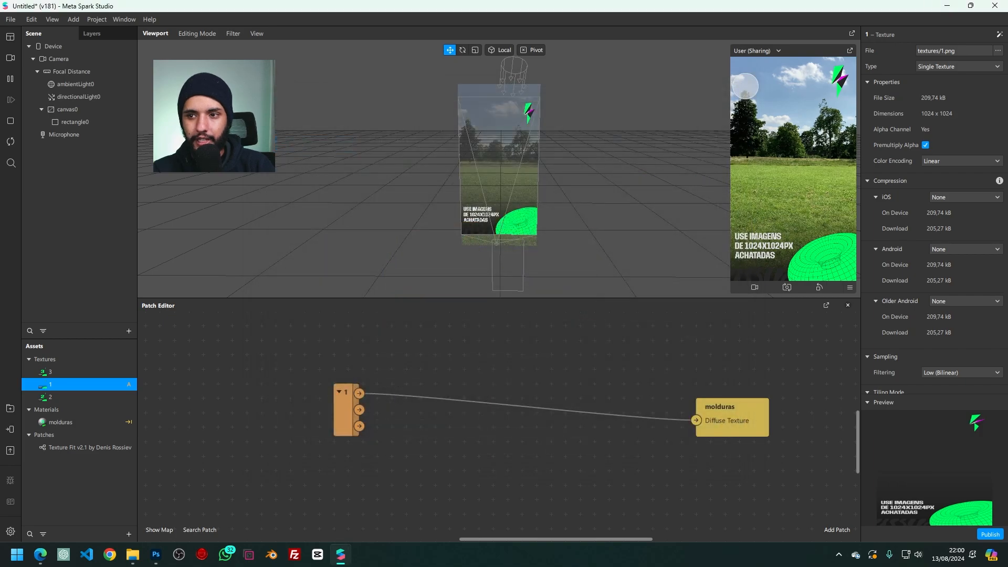
- Shorten the imported patch asset's name to Texture Fit
double_click(70, 446)
click(84, 449)
drag(75, 449, 179, 446)
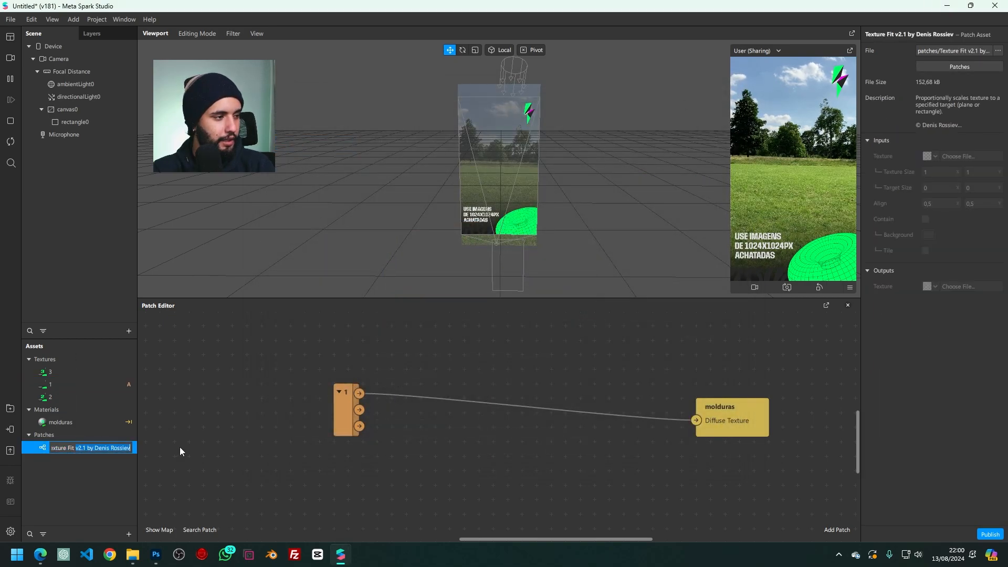
key(BackSpace)
key(Return)
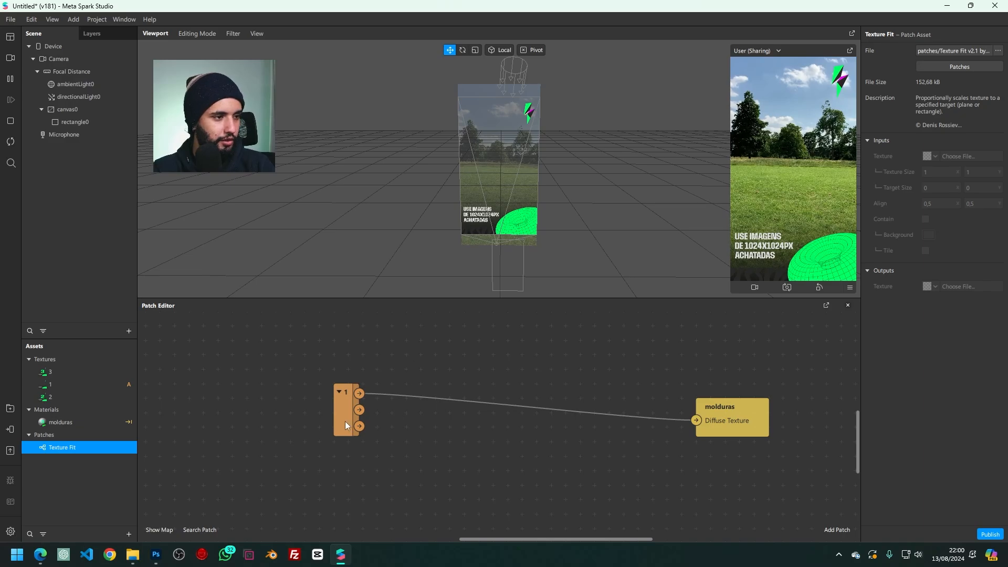
- Add the Texture Fit patch between texture 1 and molduras, shifting those two patches to make room
click(64, 465)
click(53, 448)
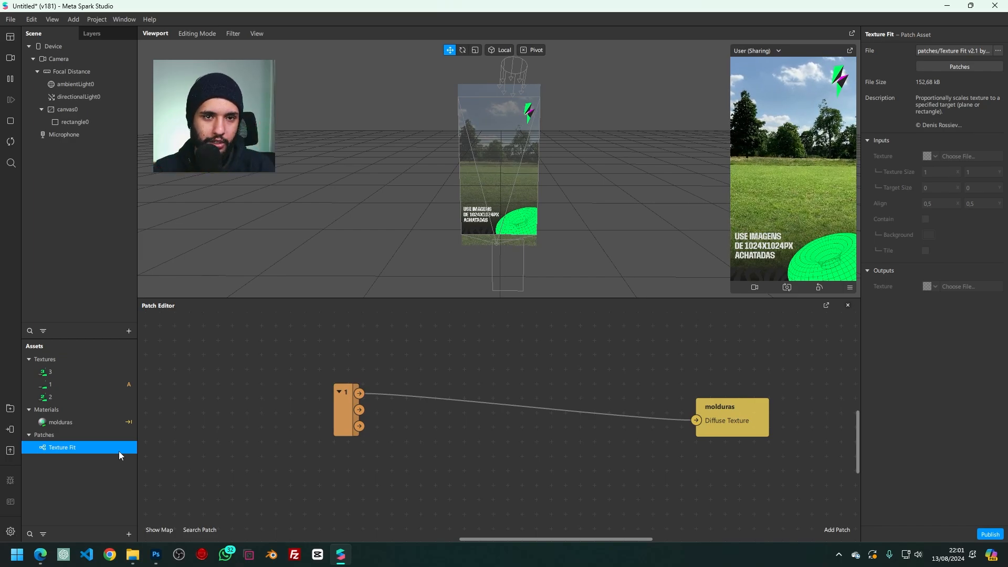
drag(113, 446, 476, 376)
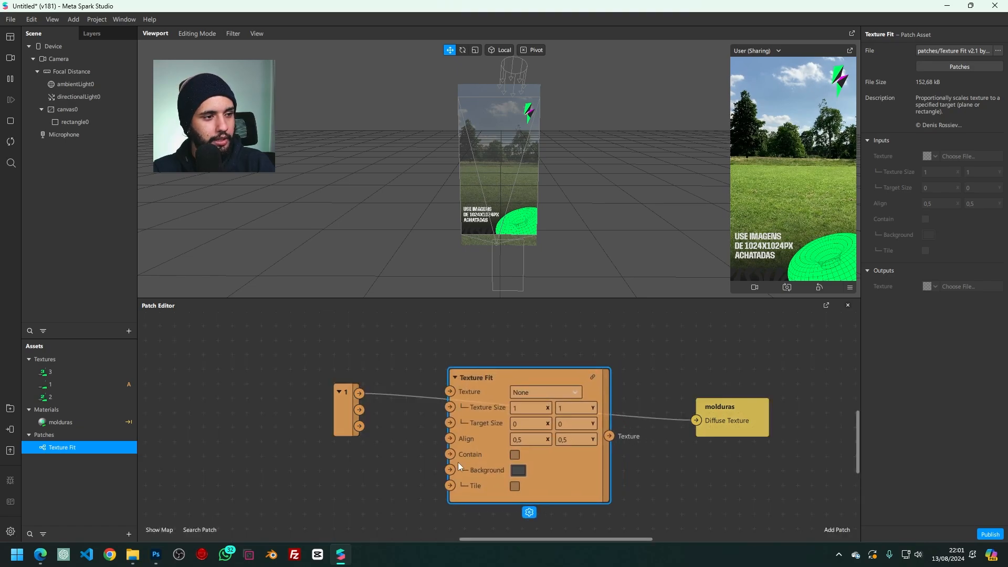
drag(355, 412, 377, 322)
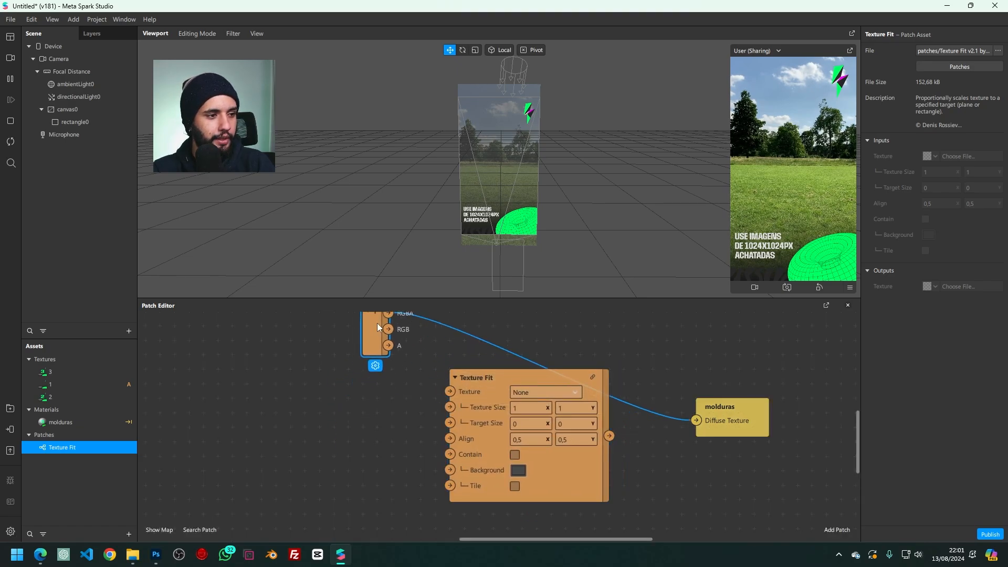
click(449, 392)
click(450, 454)
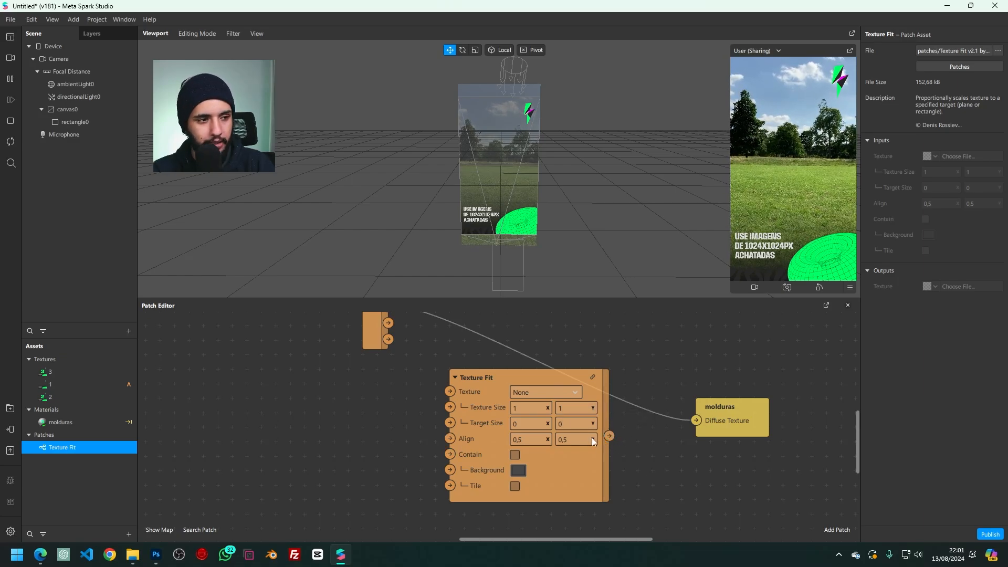
drag(702, 423, 716, 437)
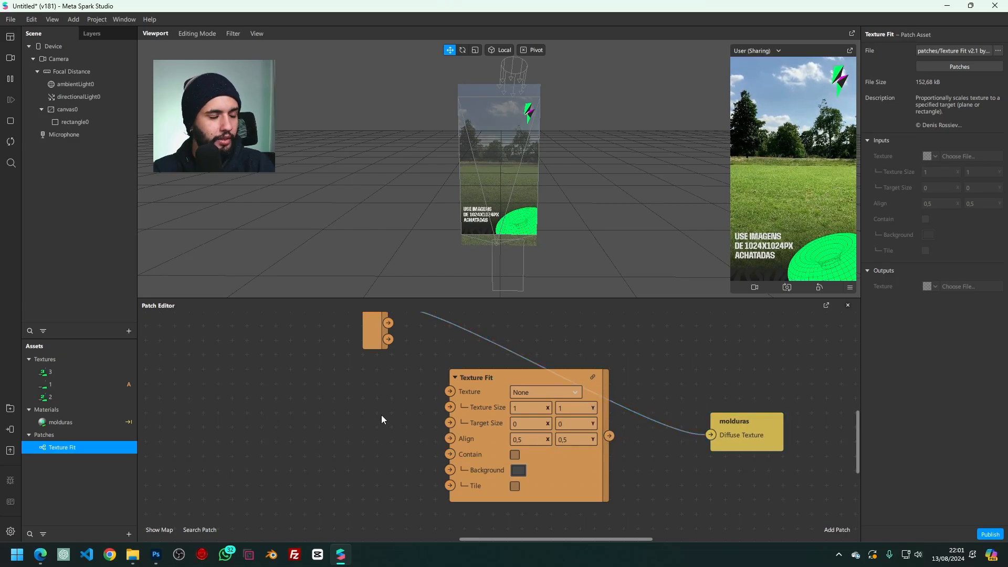
- Connect texture 1's RGBA output to Texture Fit's Texture input, and Texture Fit's output to the molduras Diffuse Texture input
drag(420, 364, 478, 408)
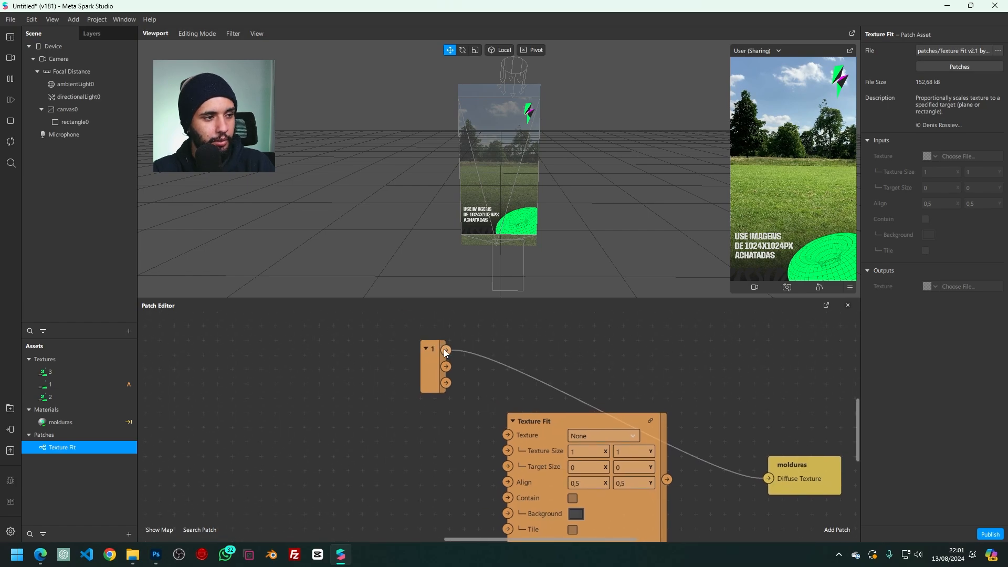
drag(443, 348, 507, 435)
drag(428, 387, 399, 401)
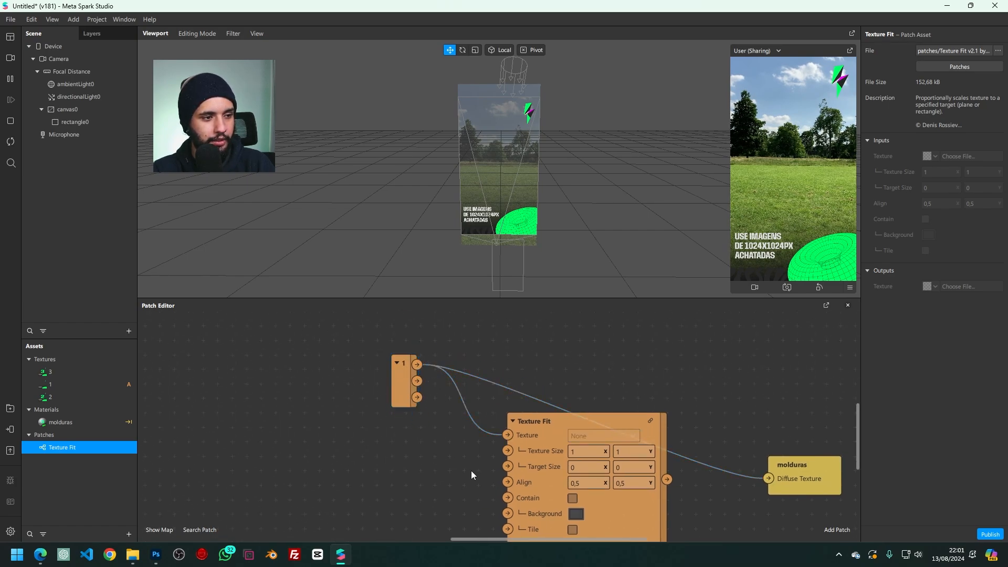
drag(469, 469, 408, 419)
drag(606, 430, 709, 428)
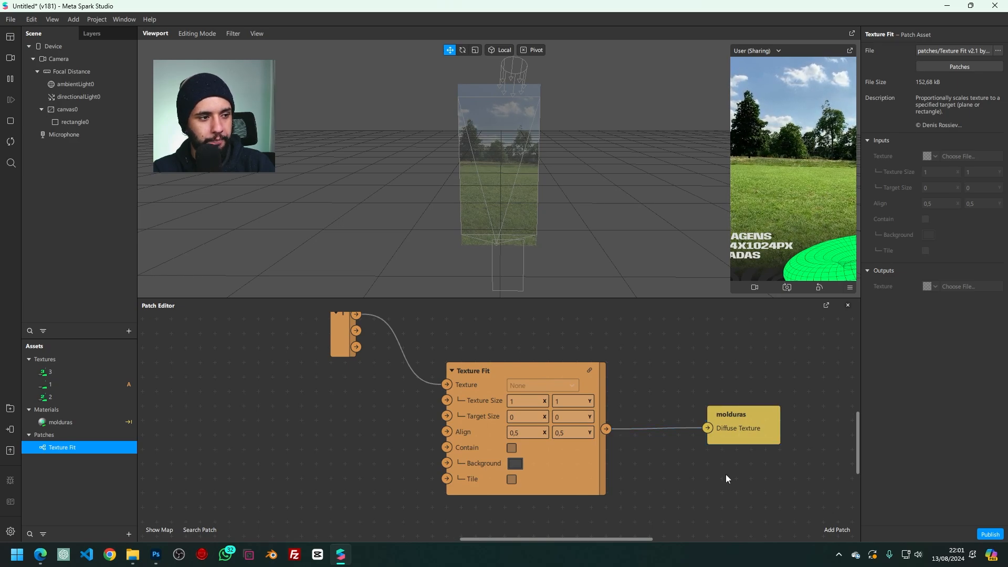
- Set the Texture Fit patch's Texture Size to X 9 and Y 16, leaving its Target Size at 0 by 0
scroll(473, 409, up, 2)
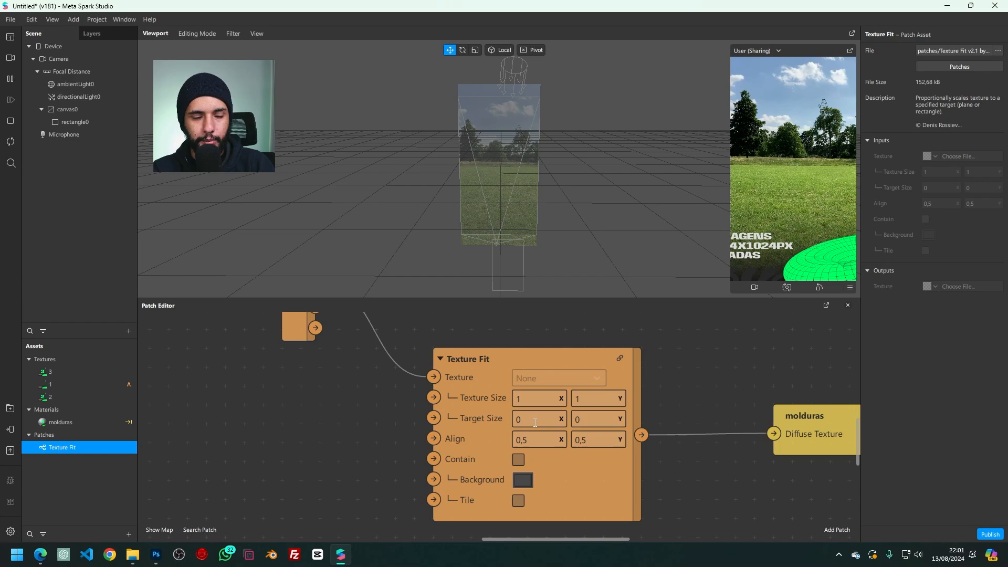
click(487, 402)
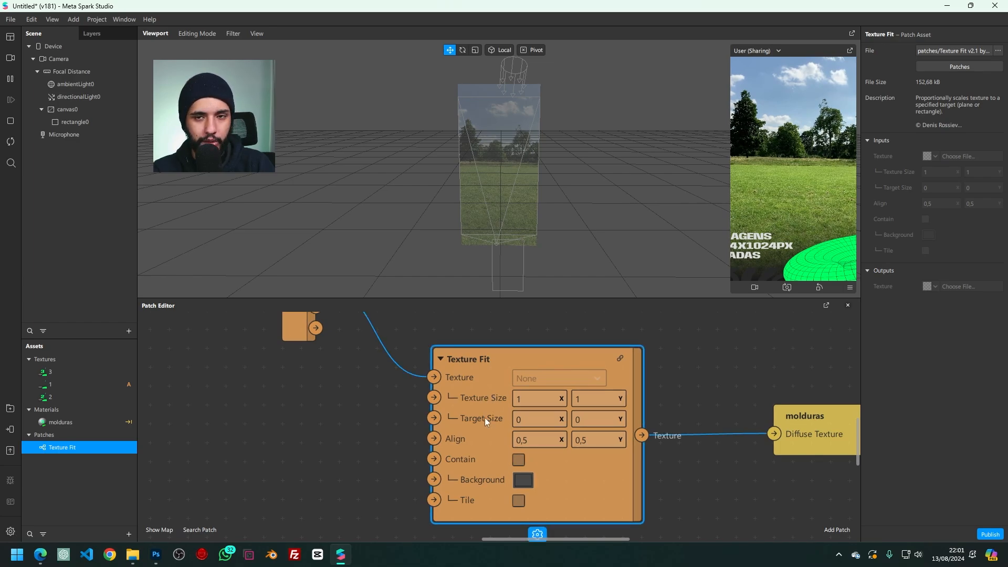
click(532, 399)
key(Tab)
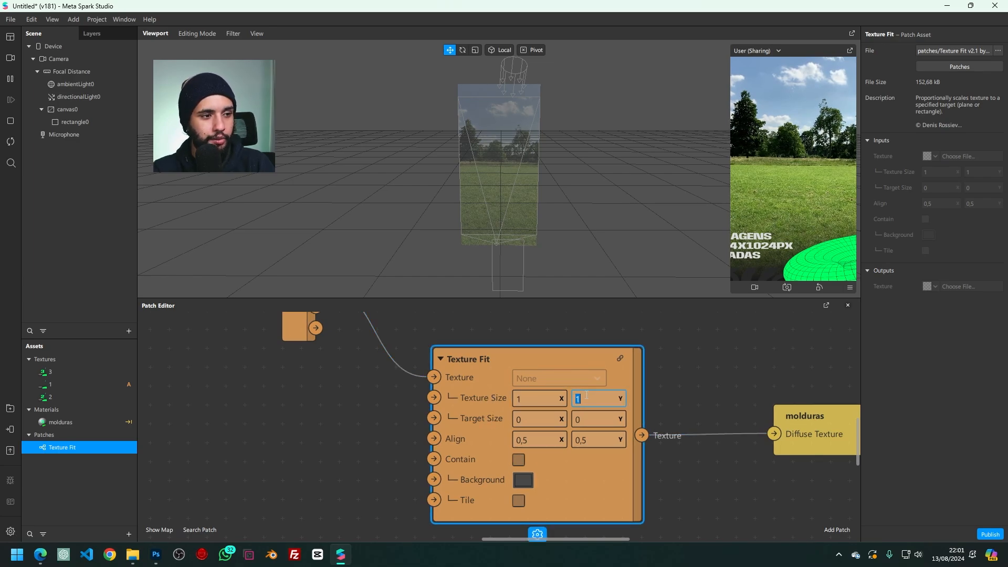
click(521, 397)
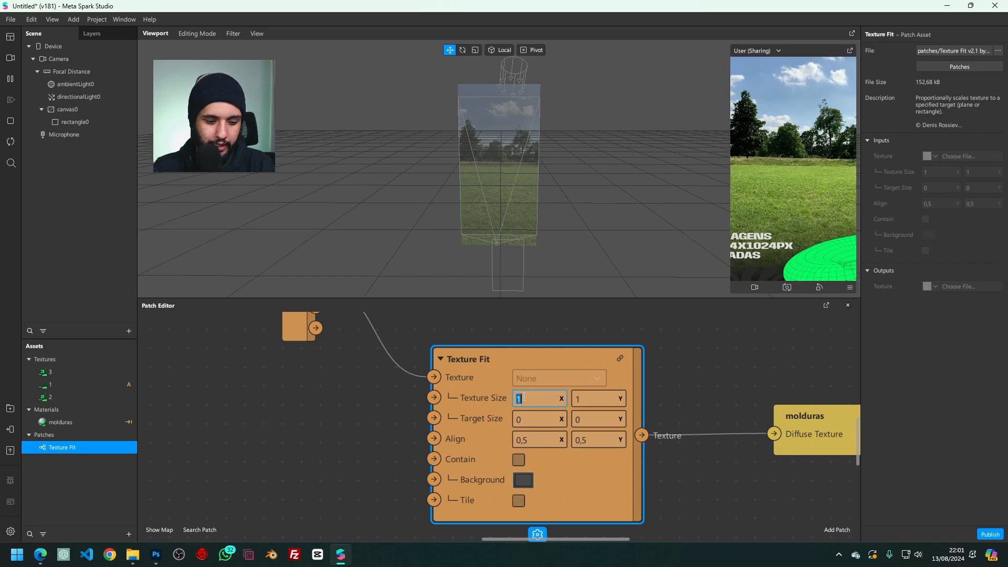
text(9)
key(Tab)
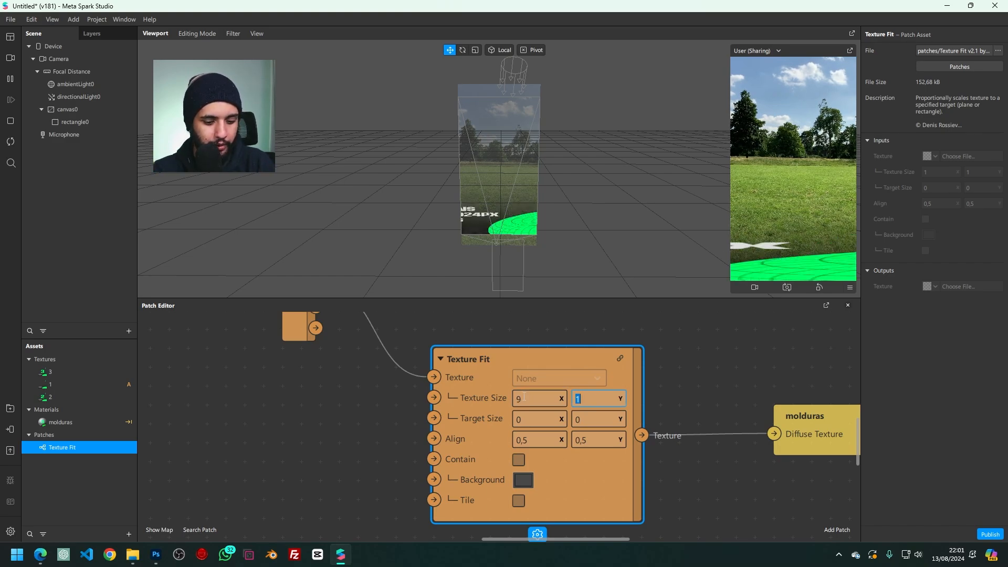
text(16)
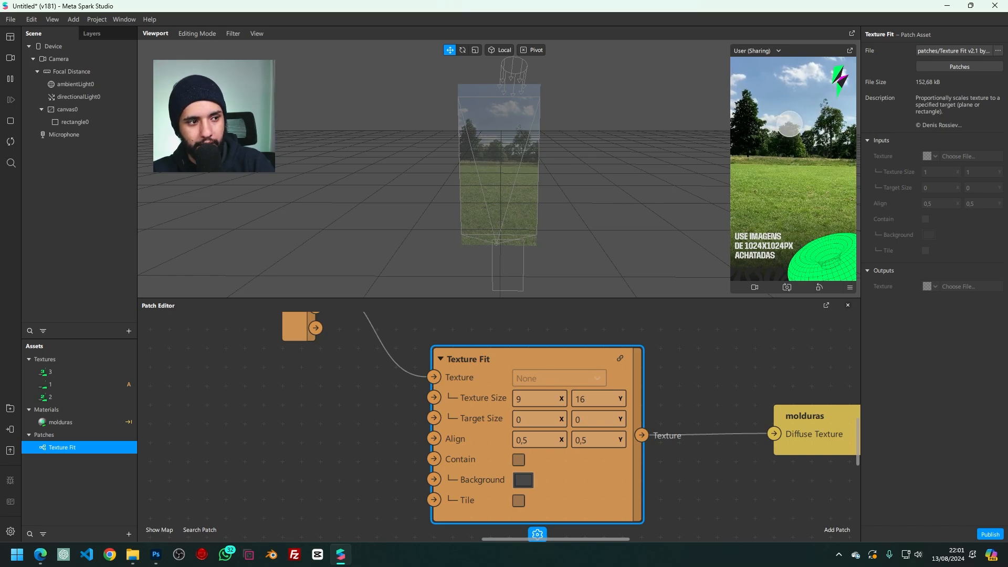
click(536, 419)
click(601, 419)
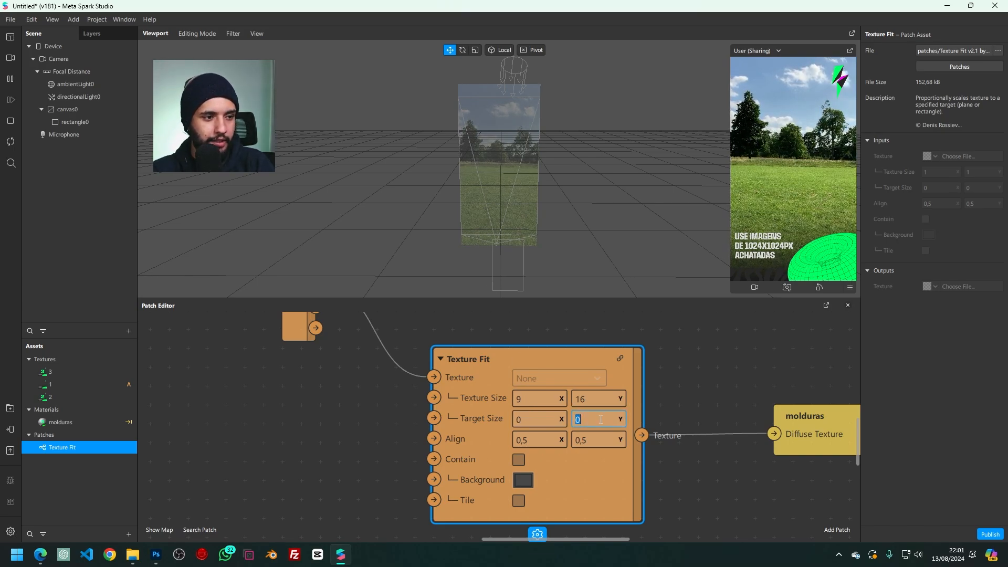
click(718, 424)
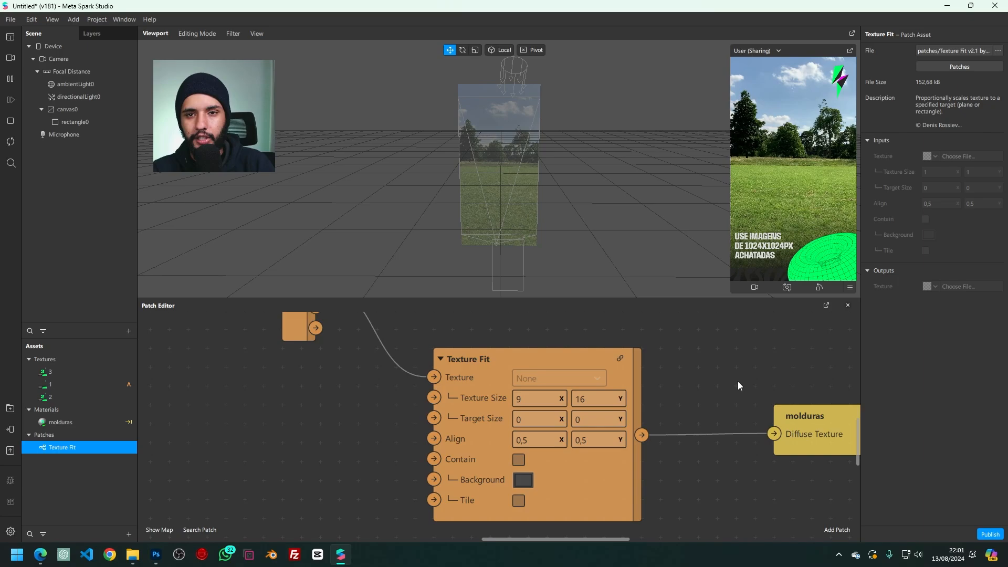
- Hide the Patch Editor and preview the frame on an iPhone 13 Pro in an enlarged simulator
click(847, 305)
drag(734, 264, 667, 286)
click(850, 404)
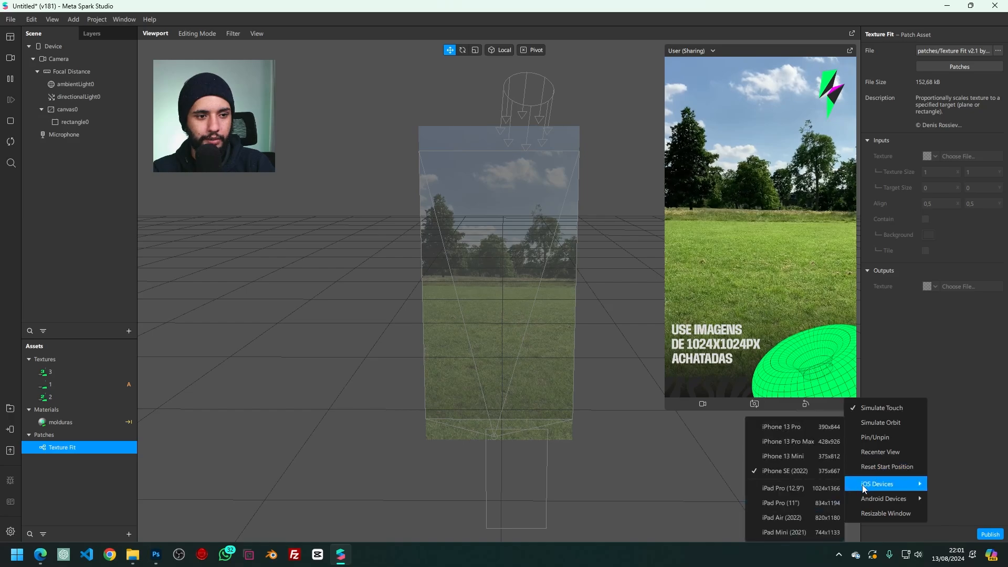
mouse_move(858, 483)
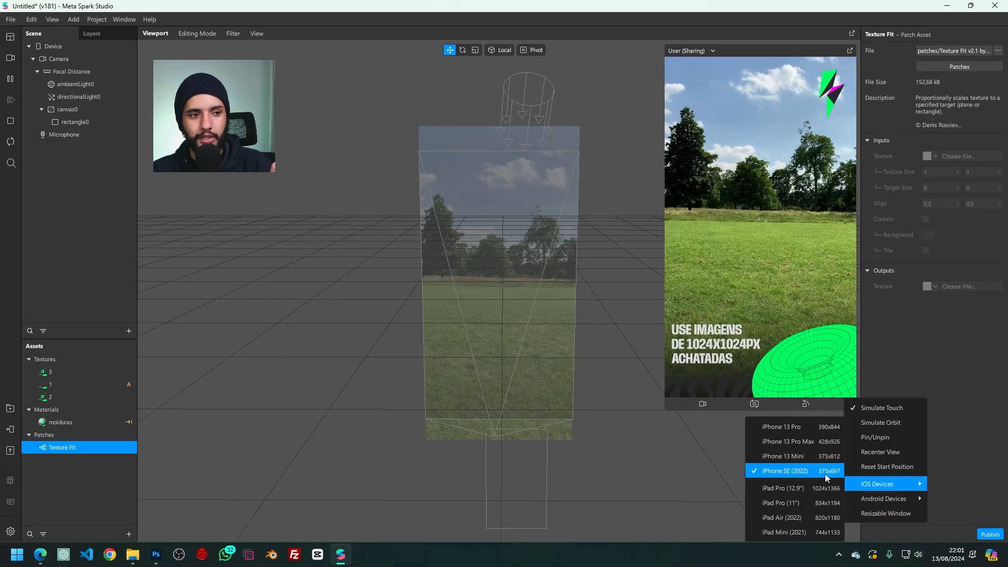
click(793, 429)
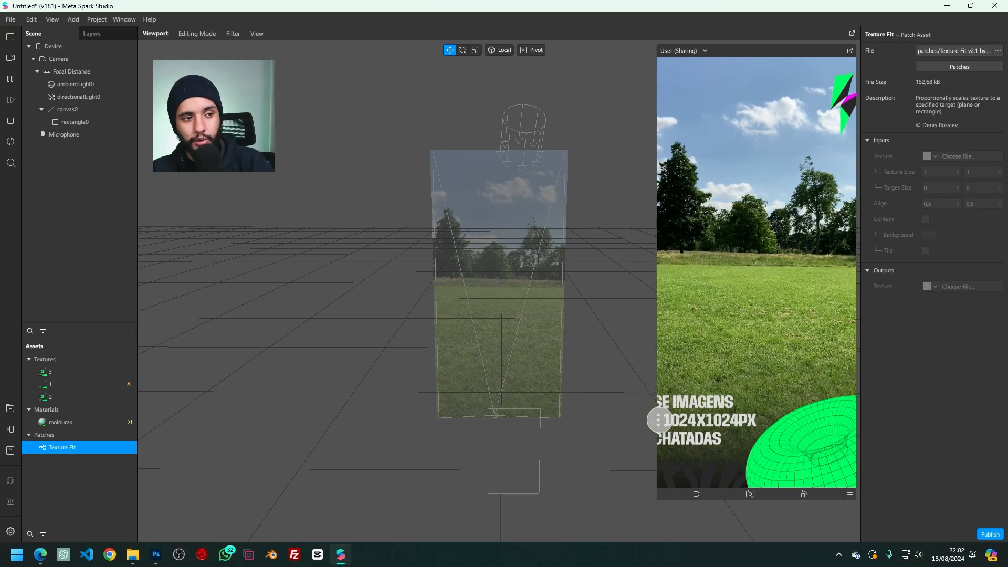
drag(660, 419, 672, 419)
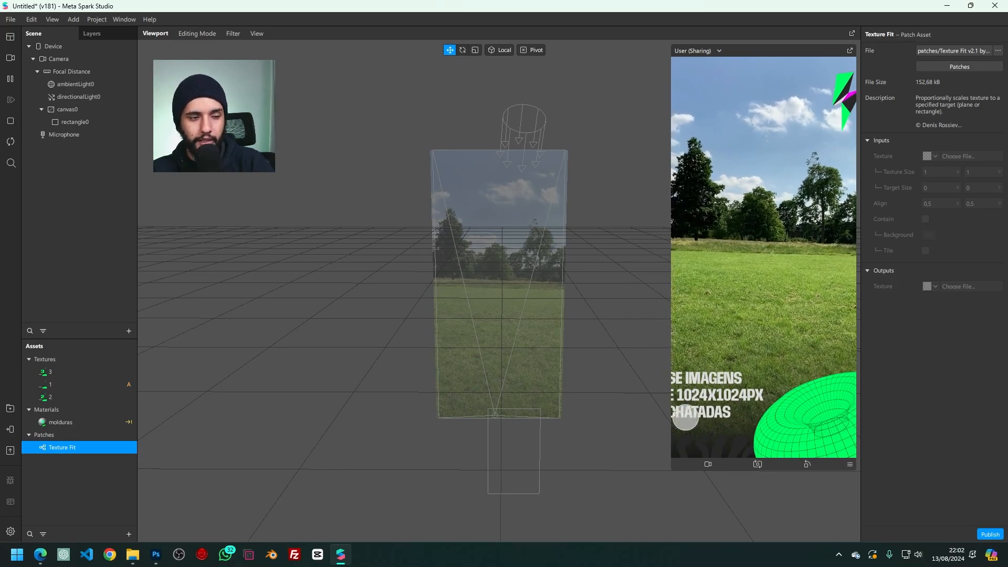
- Preview the frame on an iPhone SE (2022) in the simulator and adjust the size of the preview
click(850, 466)
mouse_move(875, 505)
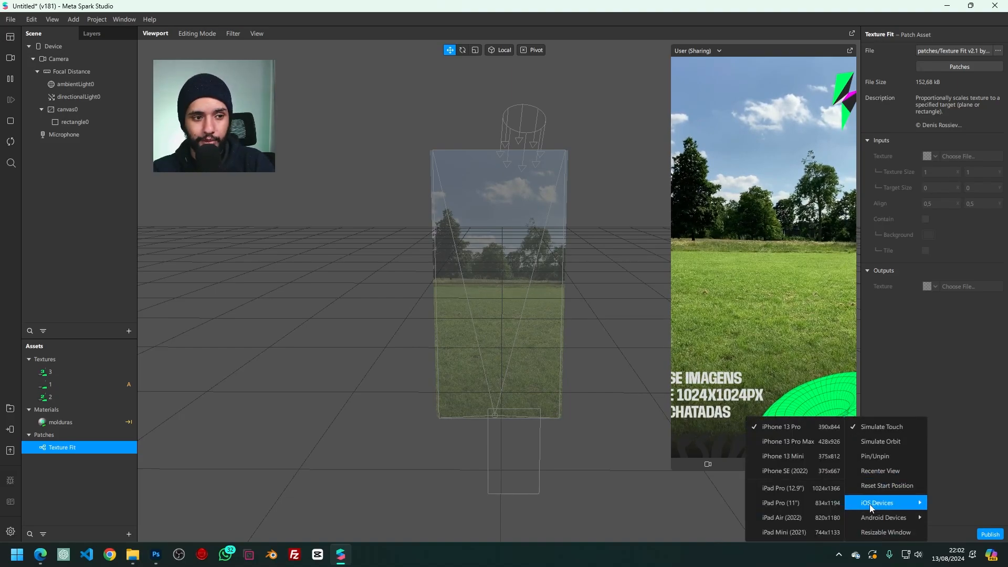
click(793, 471)
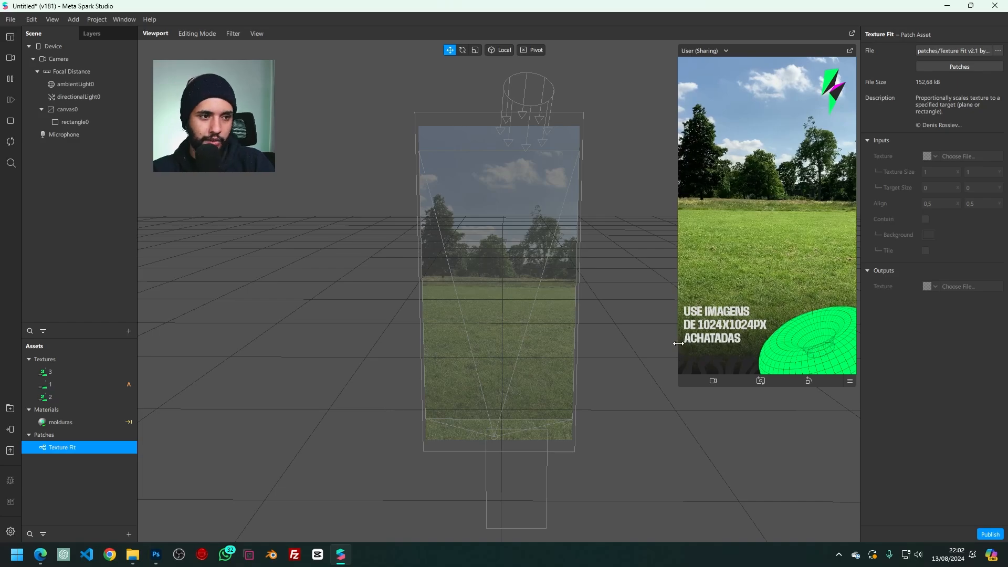
drag(680, 344, 680, 364)
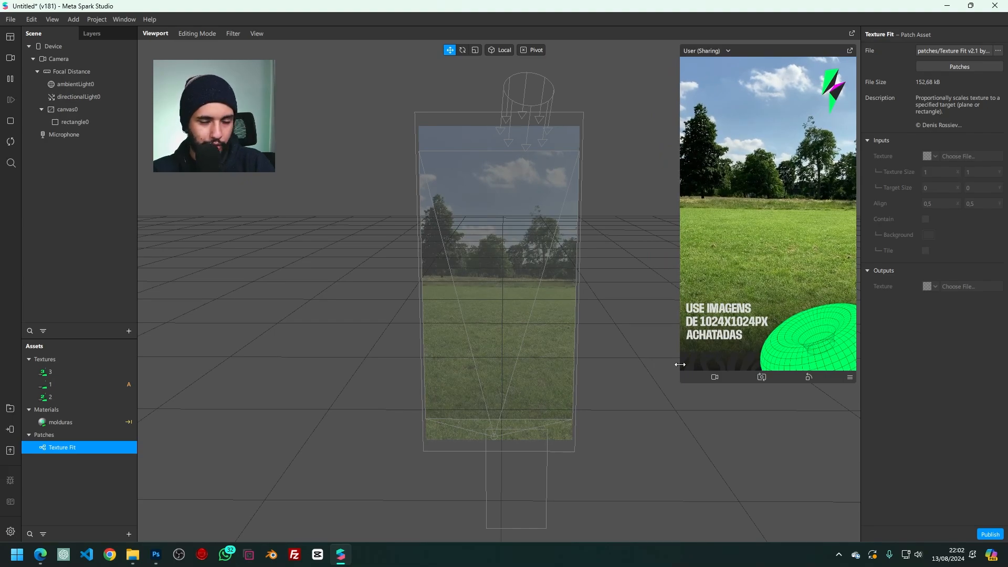
drag(680, 364, 688, 357)
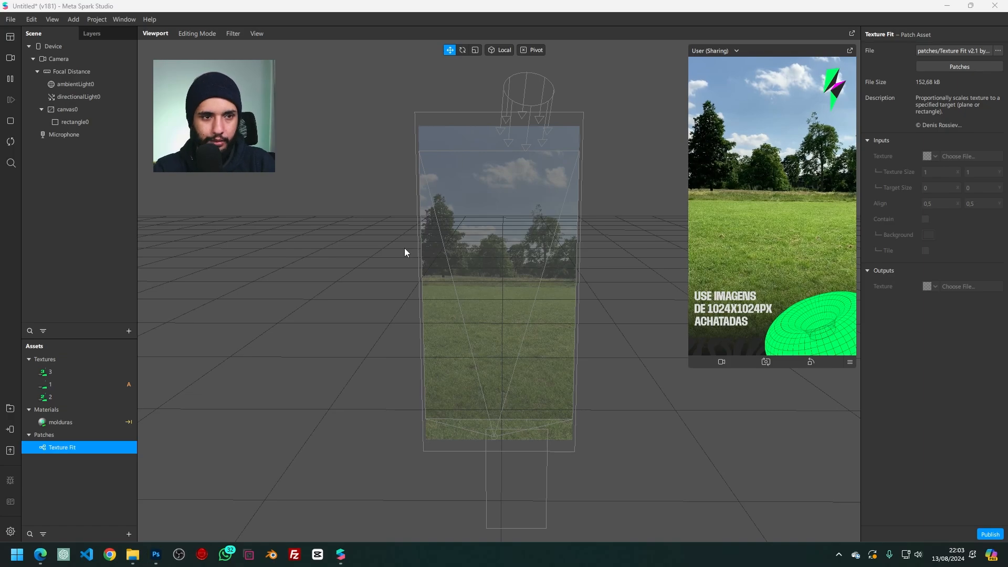
- Show the Patch Editor, enlarge it, and move the texture 1 patch farther from Texture Fit to make room between them
click(52, 19)
click(65, 31)
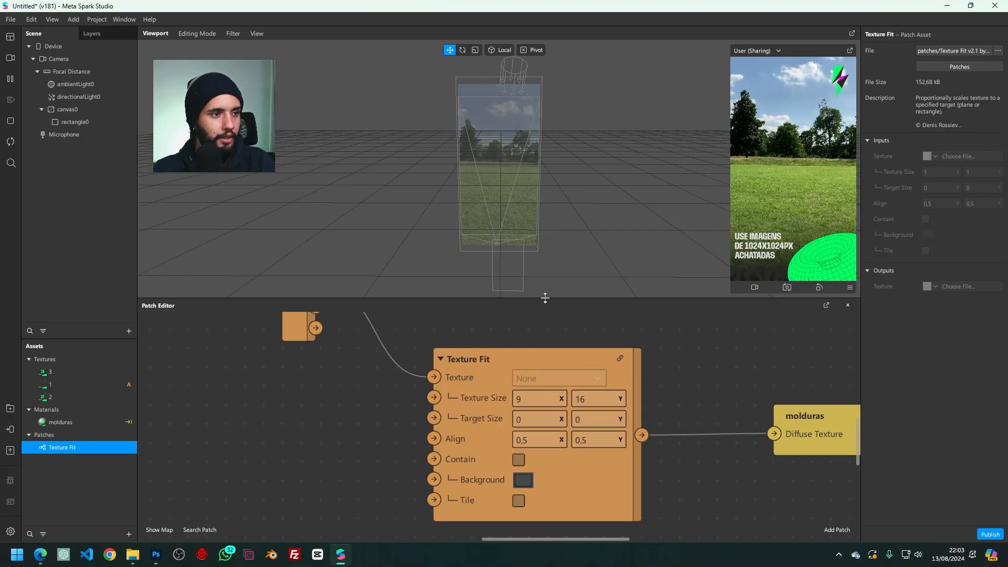
drag(545, 298, 547, 216)
scroll(583, 258, down, 3)
drag(566, 257, 651, 358)
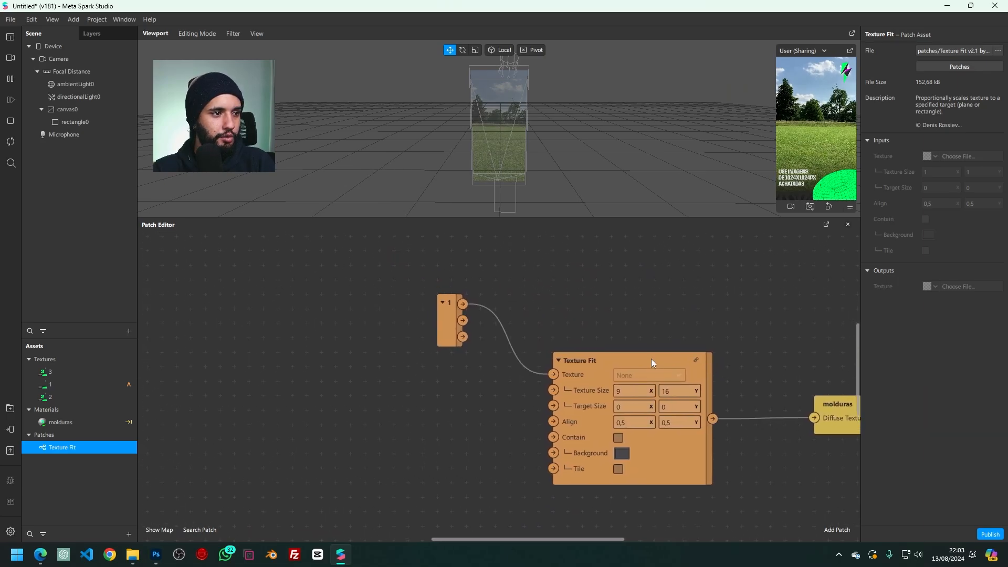
middle_drag(651, 358, 694, 385)
drag(487, 336, 400, 336)
middle_drag(673, 345, 550, 319)
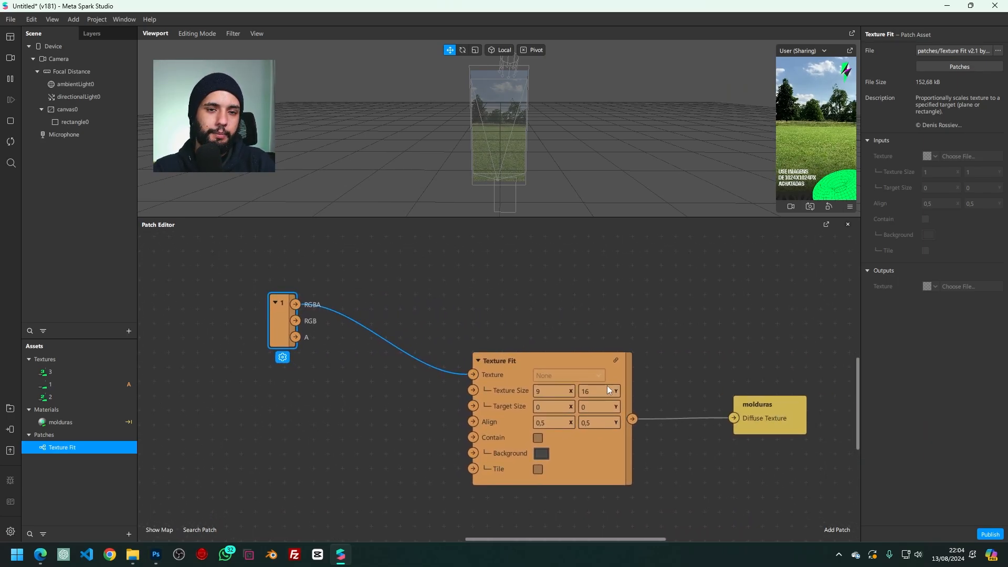
click(392, 305)
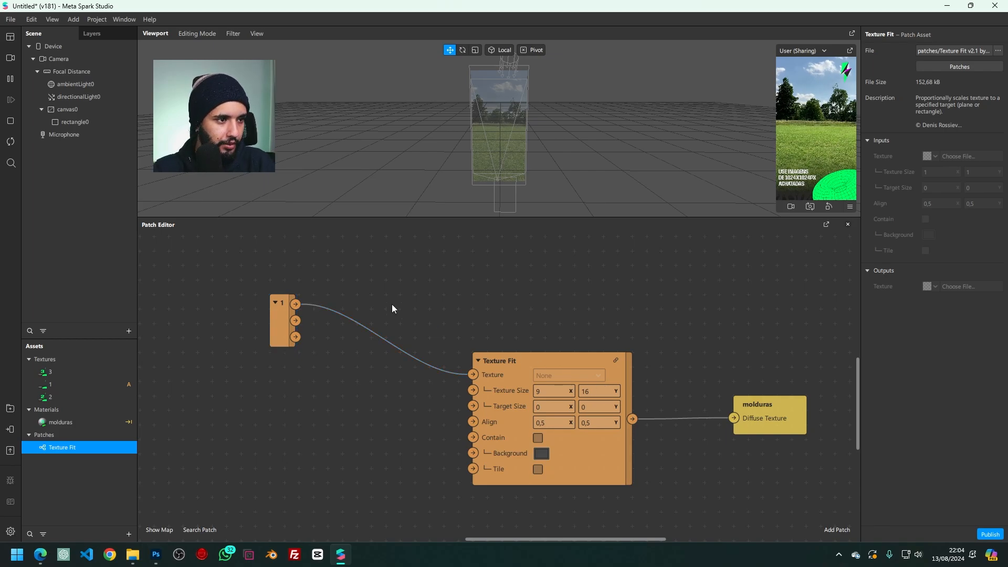
drag(383, 291, 424, 284)
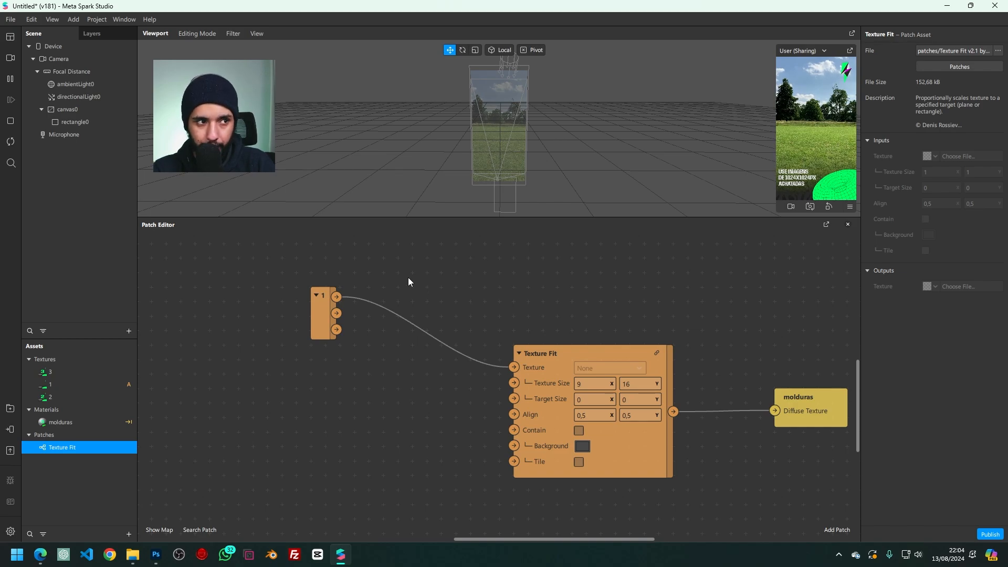
- Add an Option Picker patch between the texture 1 and Texture Fit patches
double_click(408, 279)
text(option)
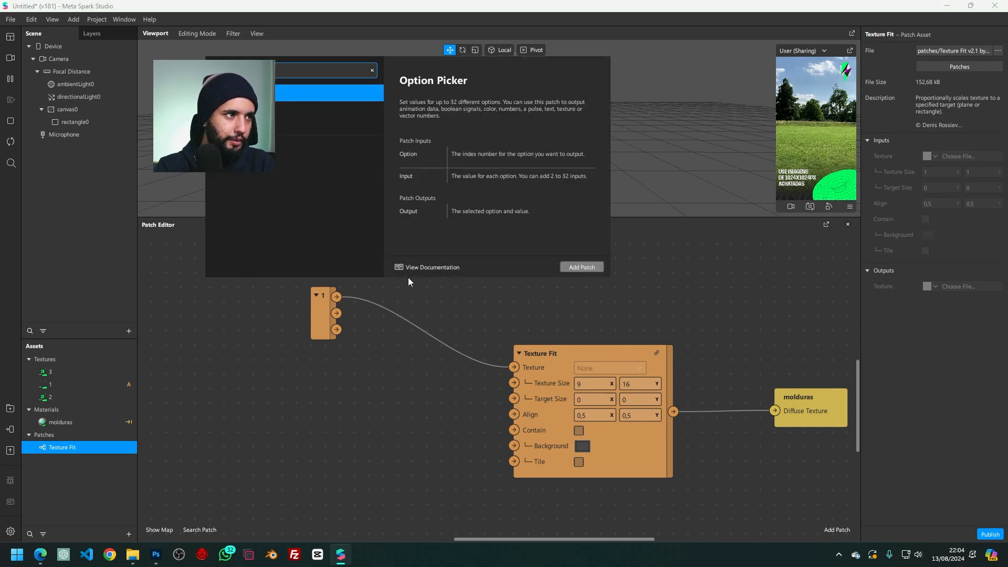
key(Return)
drag(431, 314, 405, 321)
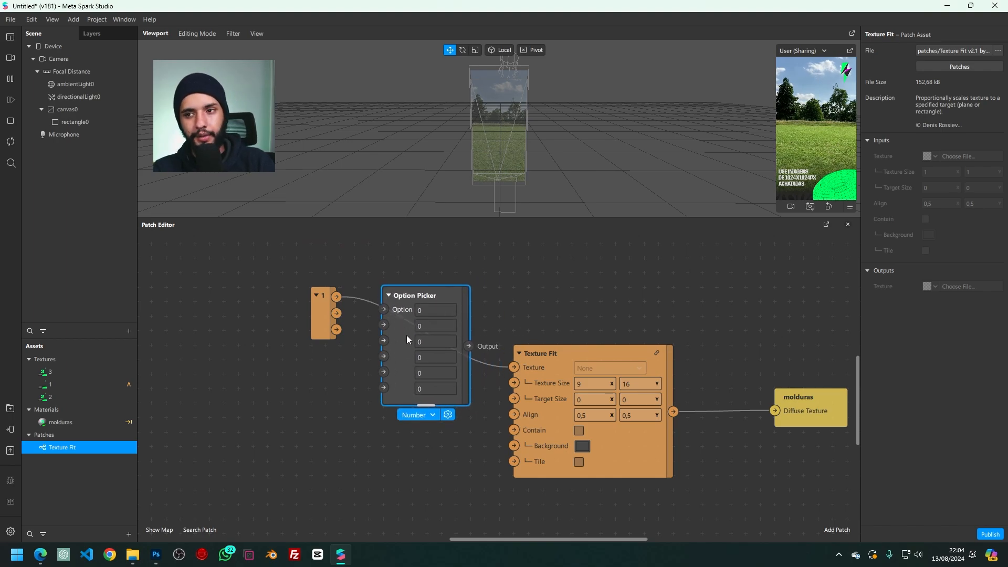
- Change the Option Picker's value type to Texture, leaving its Option at 0
scroll(427, 319, up, 3)
click(430, 306)
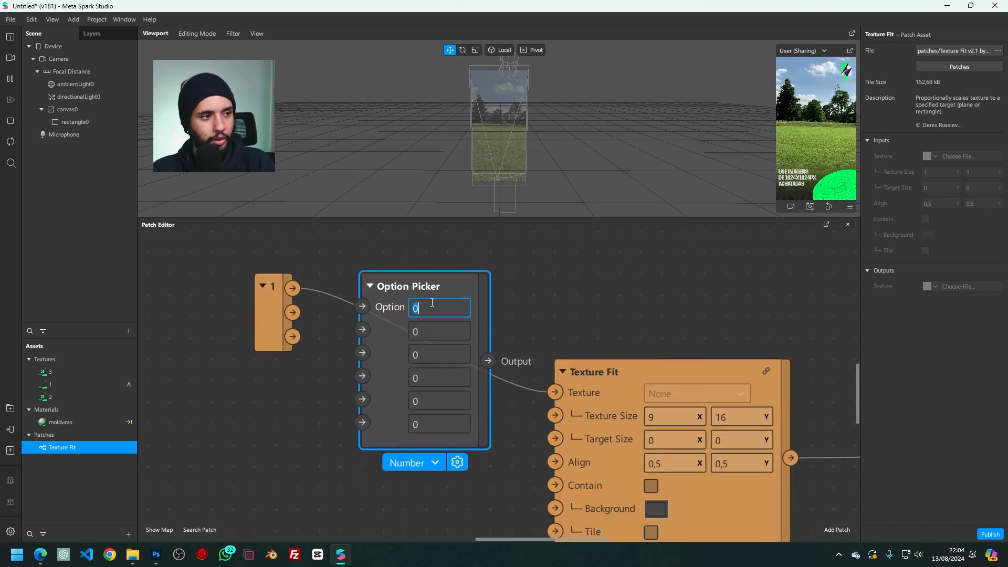
click(415, 308)
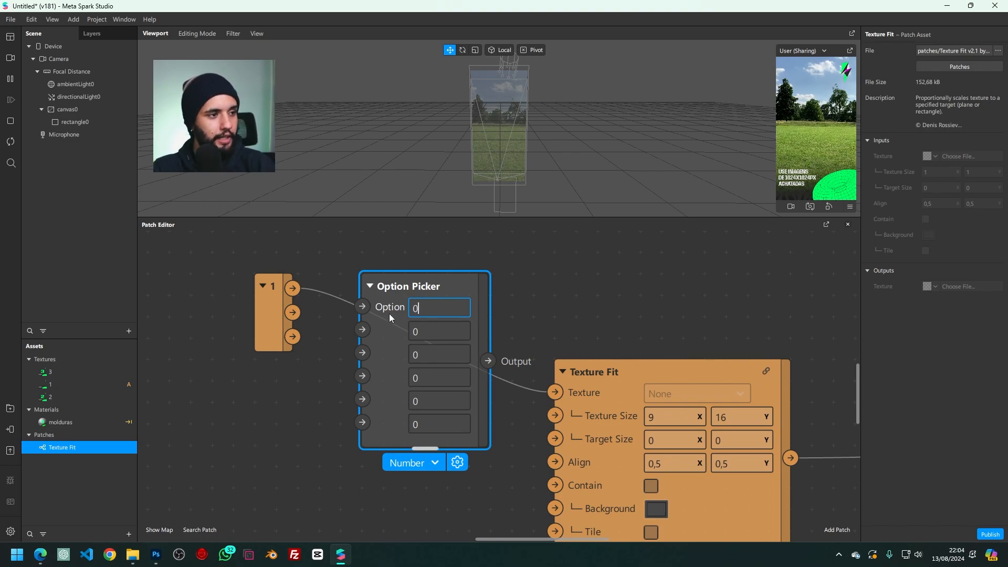
click(388, 327)
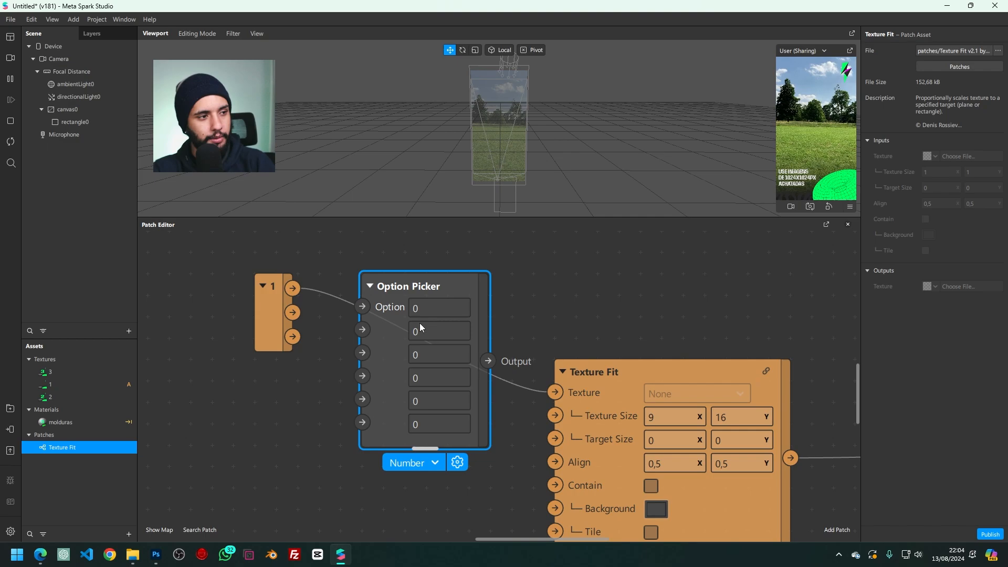
click(424, 464)
click(416, 487)
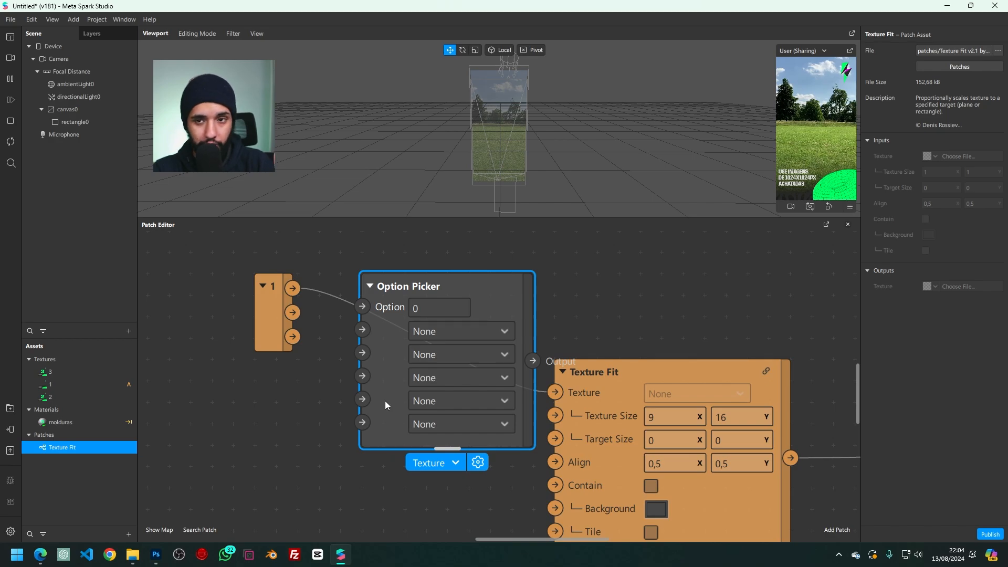
- Extend the Option Picker patch to ten texture inputs
scroll(387, 398, down, 5)
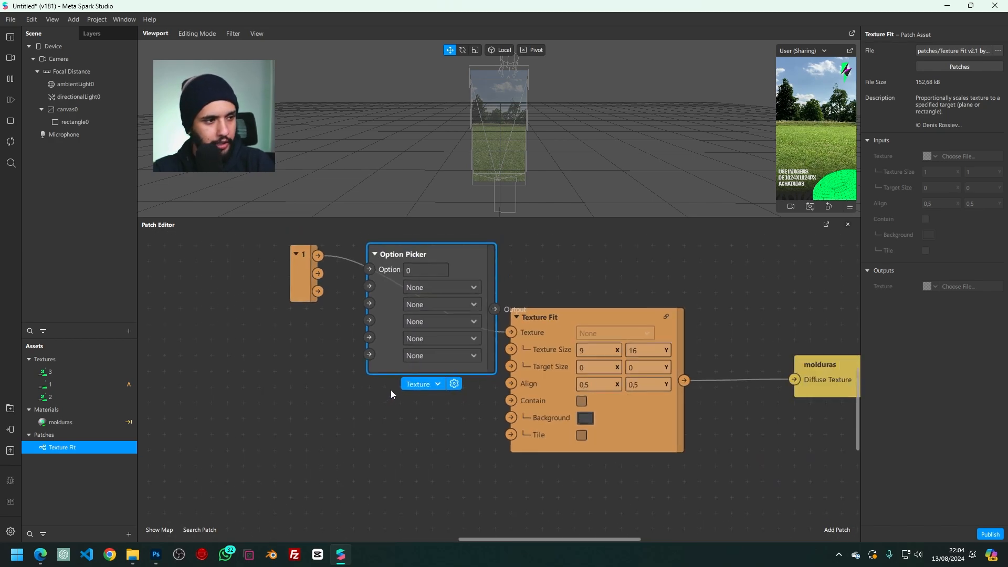
drag(392, 366, 375, 399)
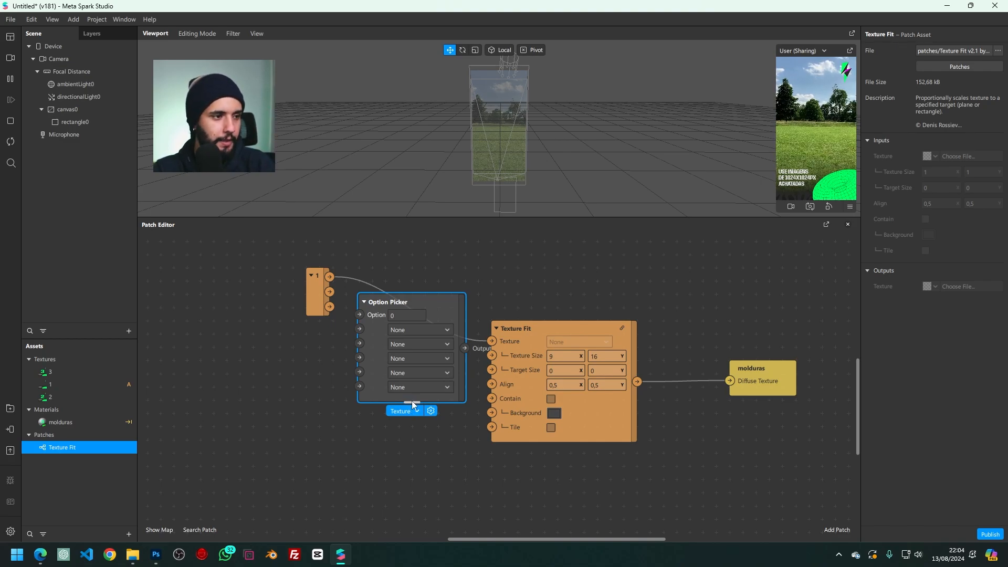
scroll(408, 403, up, 3)
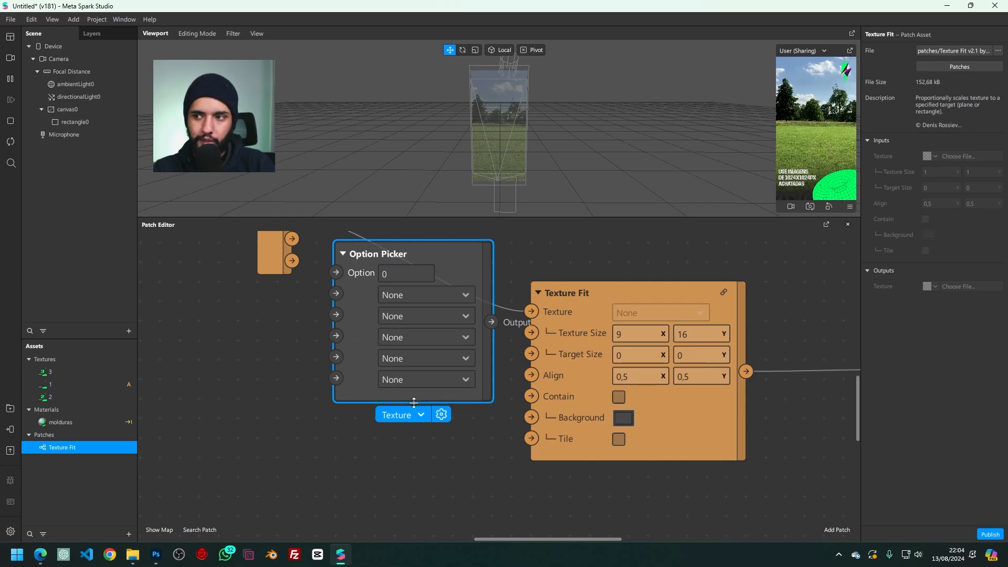
drag(414, 402, 401, 494)
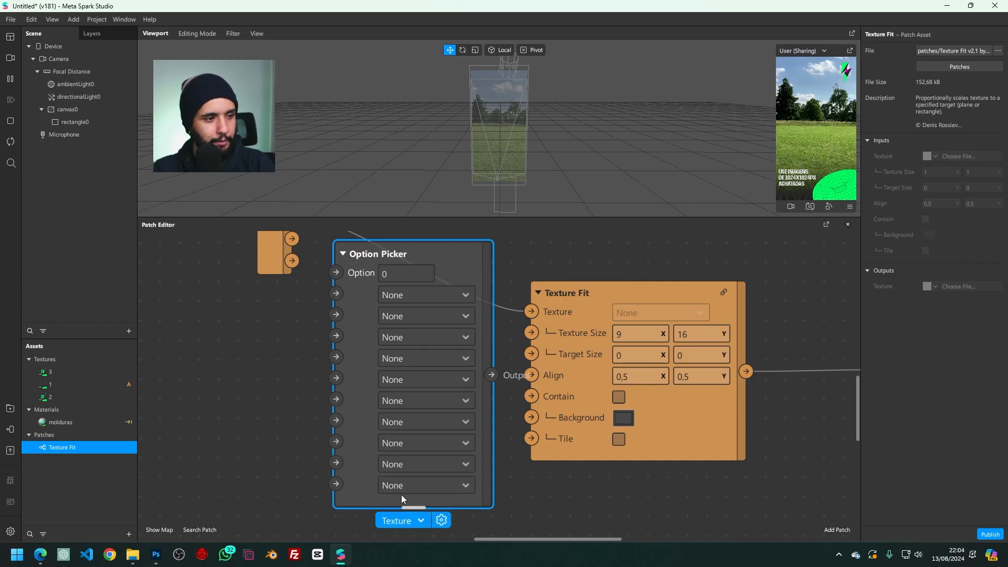
- Delete the texture 1 patch and connect the Option Picker's output to Texture Fit's Texture input
scroll(351, 446, down, 4)
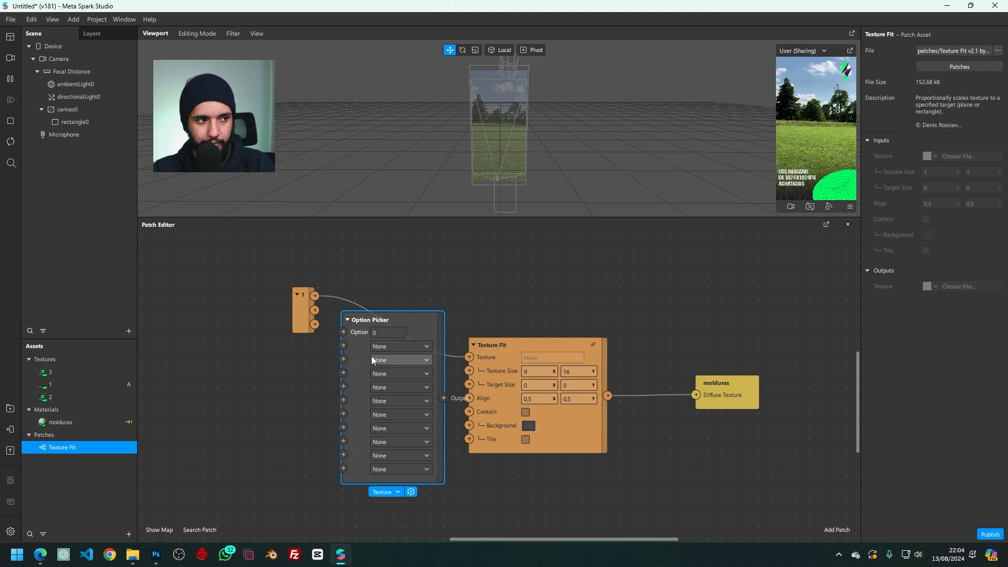
drag(302, 315, 206, 376)
key(Delete)
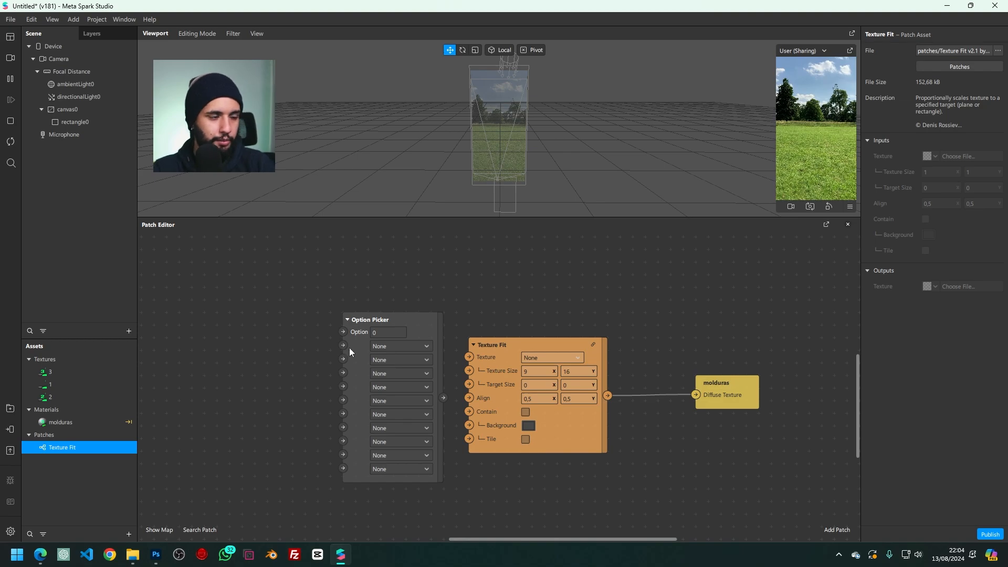
drag(348, 352, 329, 354)
drag(418, 398, 468, 358)
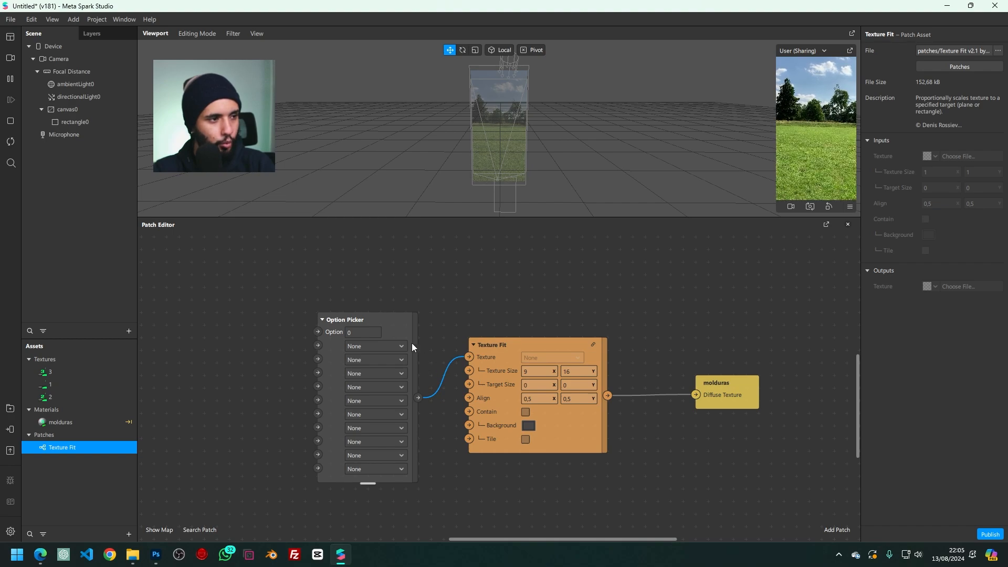
- Assign textures 1, 2 and 3, in that order, to the Option Picker's first three inputs
click(363, 346)
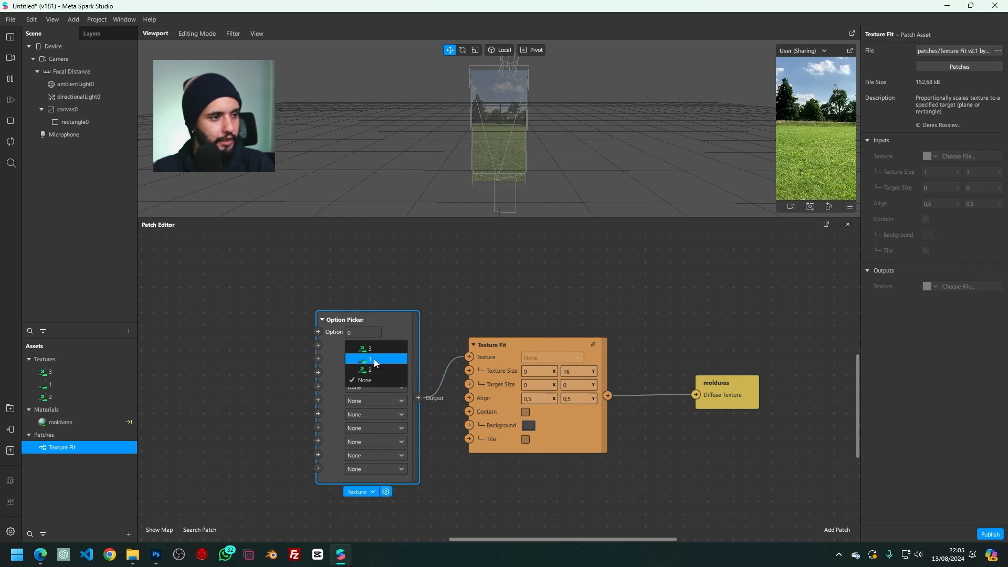
click(373, 359)
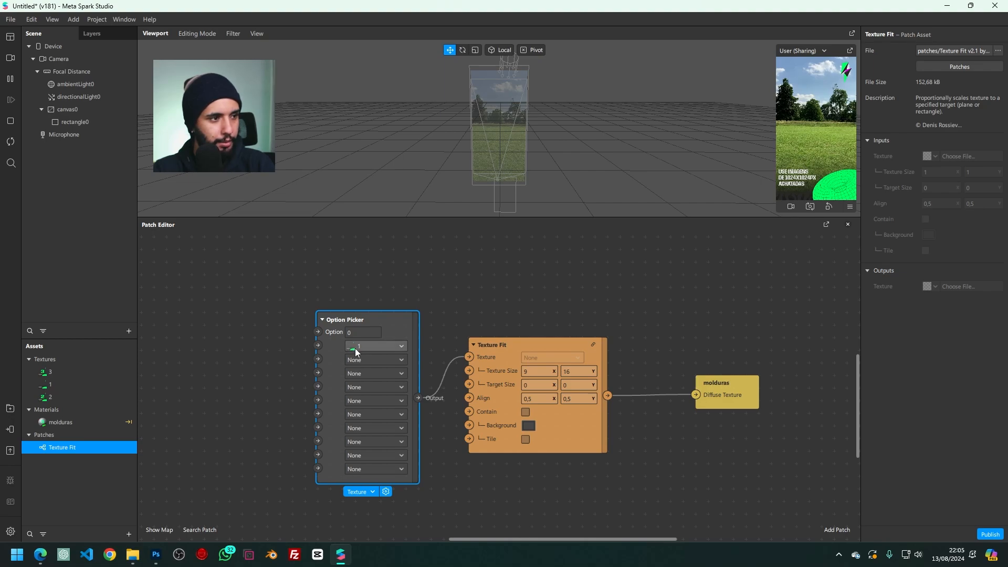
click(362, 361)
click(371, 382)
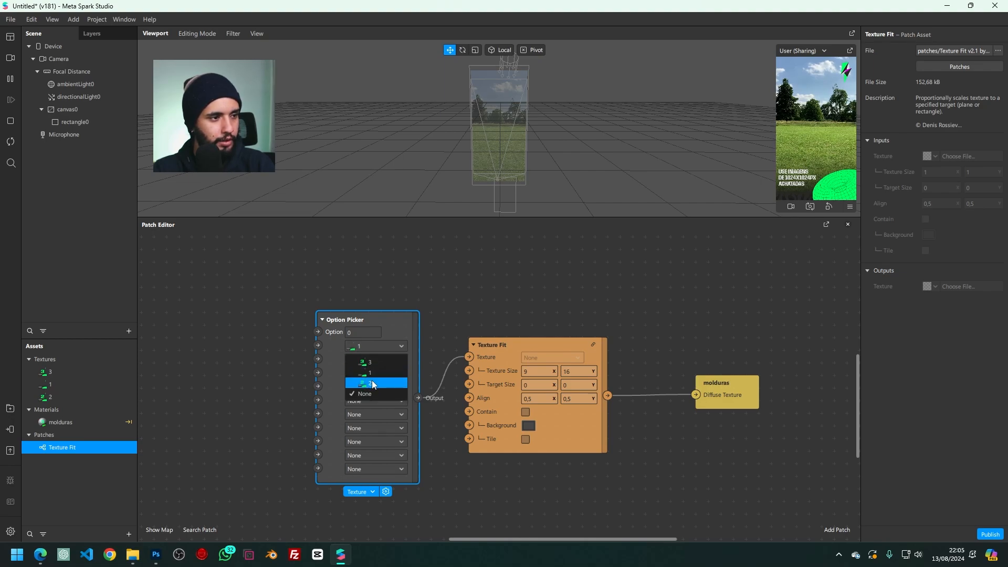
click(362, 370)
click(367, 376)
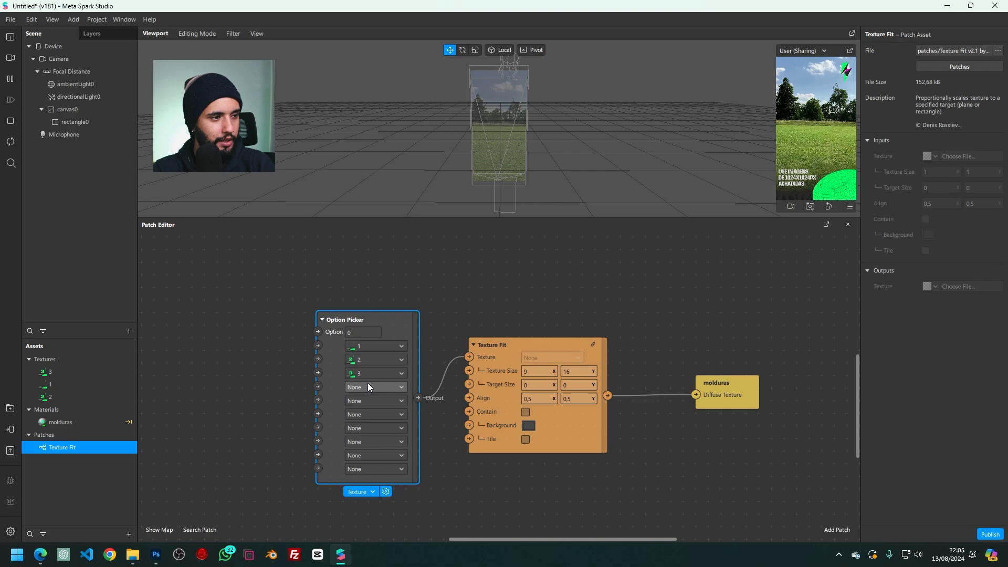
- Assign textures 1, 2 and 3 again to the Option Picker's fourth, fifth and sixth texture inputs
click(367, 386)
click(371, 400)
click(358, 399)
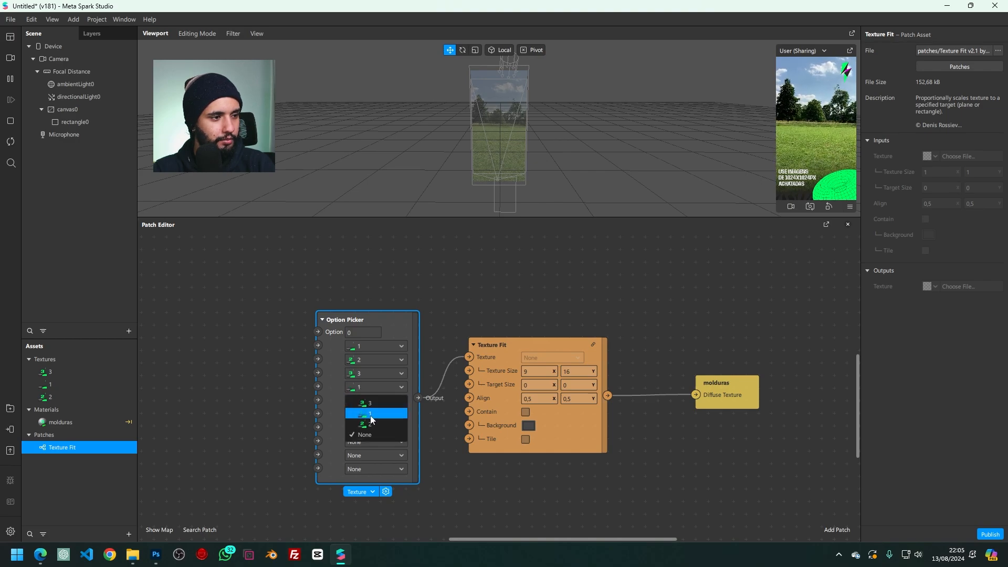
click(372, 419)
click(366, 413)
click(367, 417)
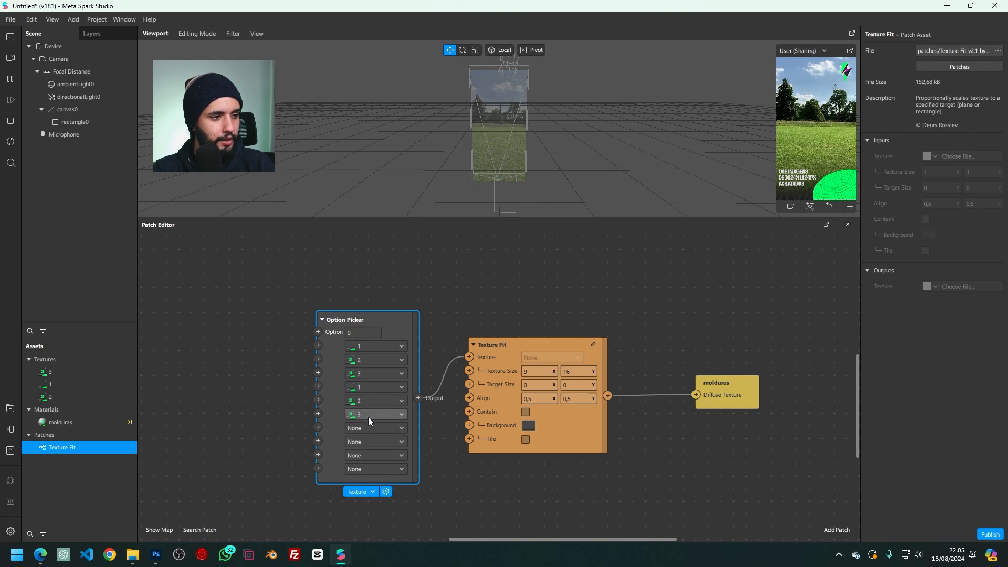
- Assign textures 1, 2, 3 and 1, in that order, to the Option Picker's last four texture inputs
click(369, 428)
click(371, 441)
click(367, 442)
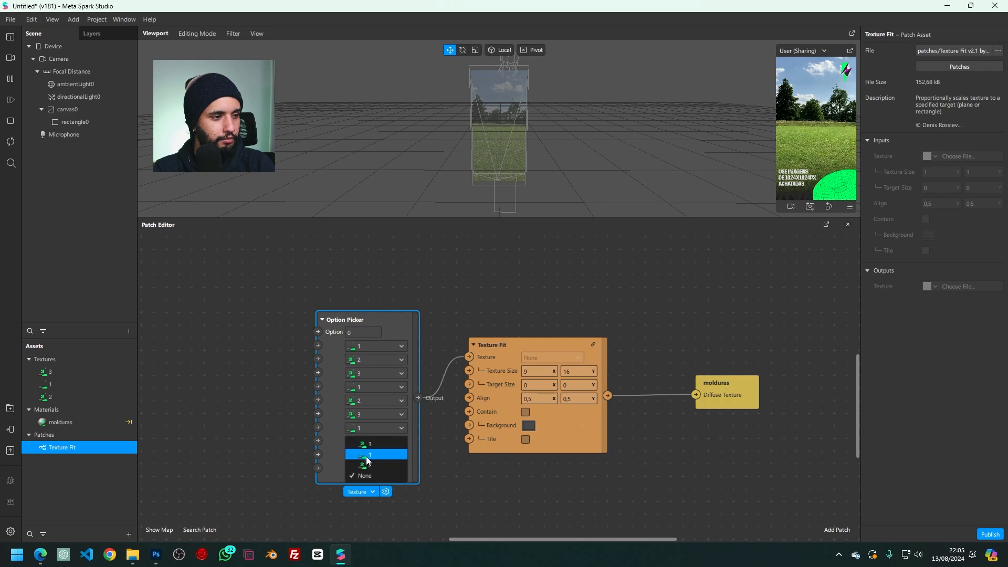
click(367, 463)
click(366, 457)
click(366, 458)
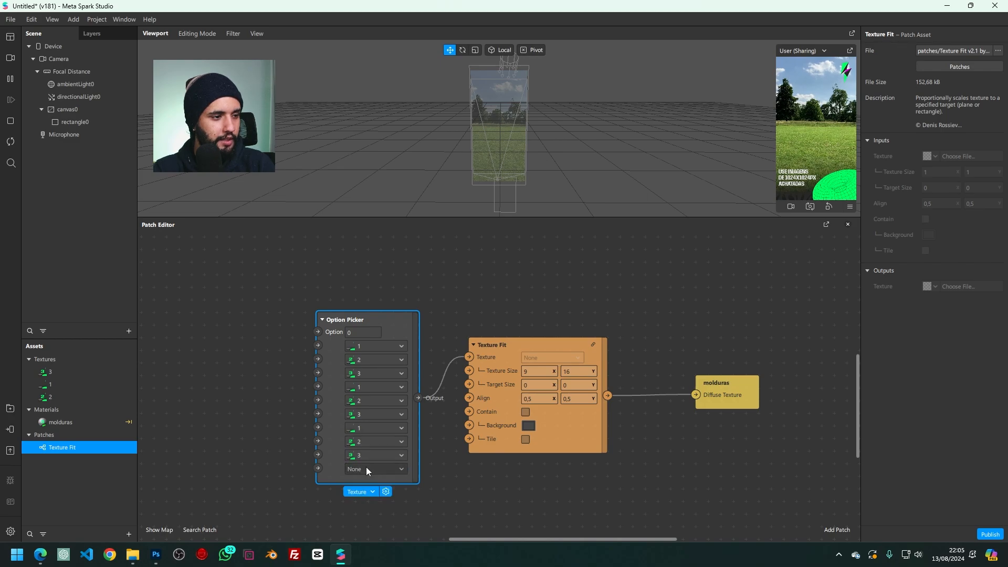
click(366, 469)
click(366, 482)
click(440, 484)
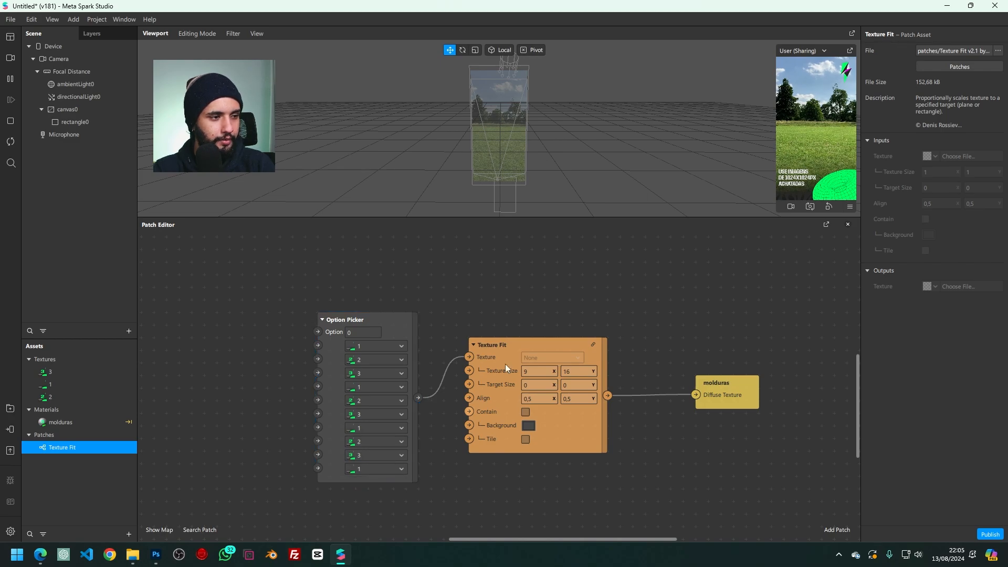
- Undock and enlarge the simulator, and set the Option Picker's Option to 1 to preview the second texture
click(849, 51)
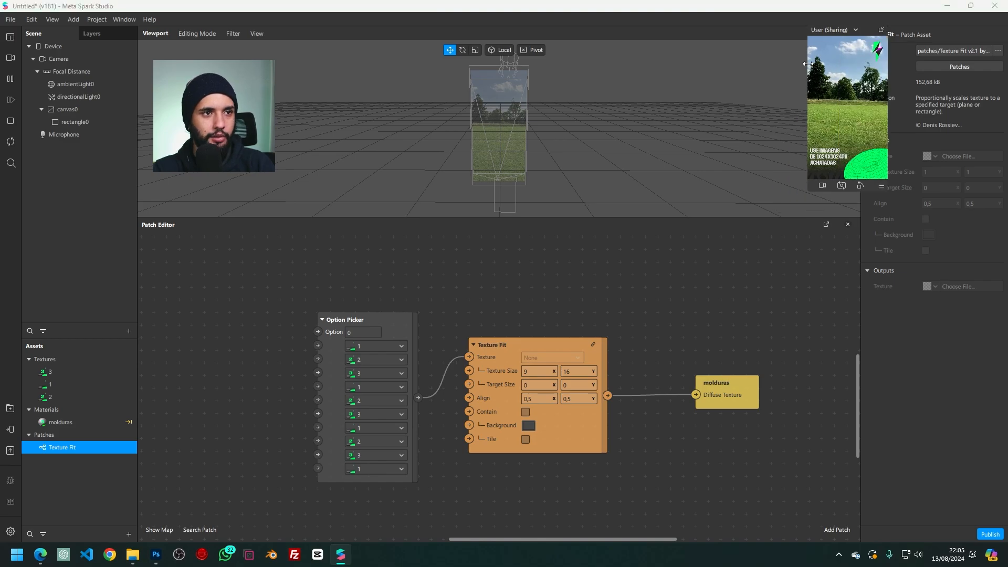
drag(798, 35, 743, 93)
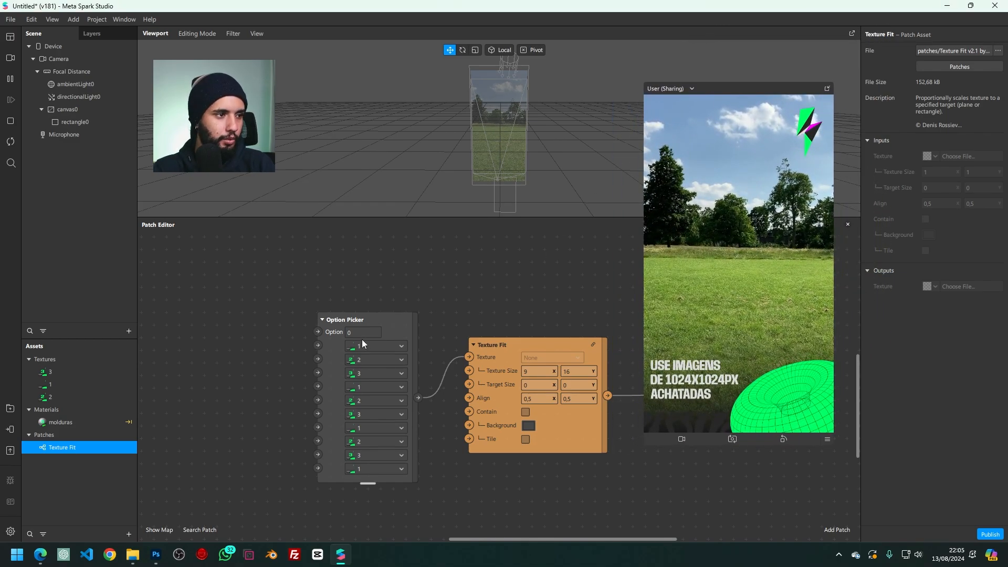
click(379, 333)
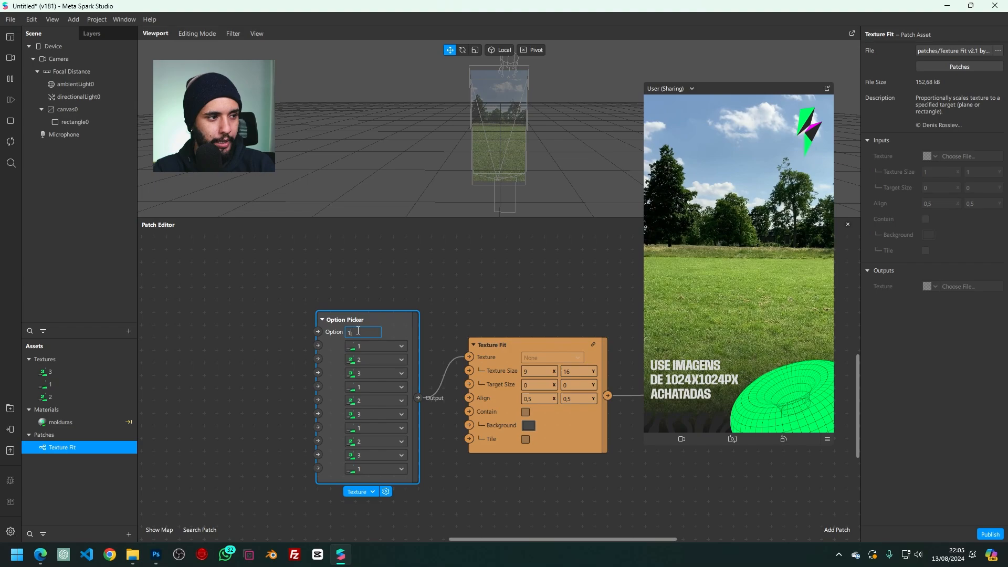
text(1)
key(Return)
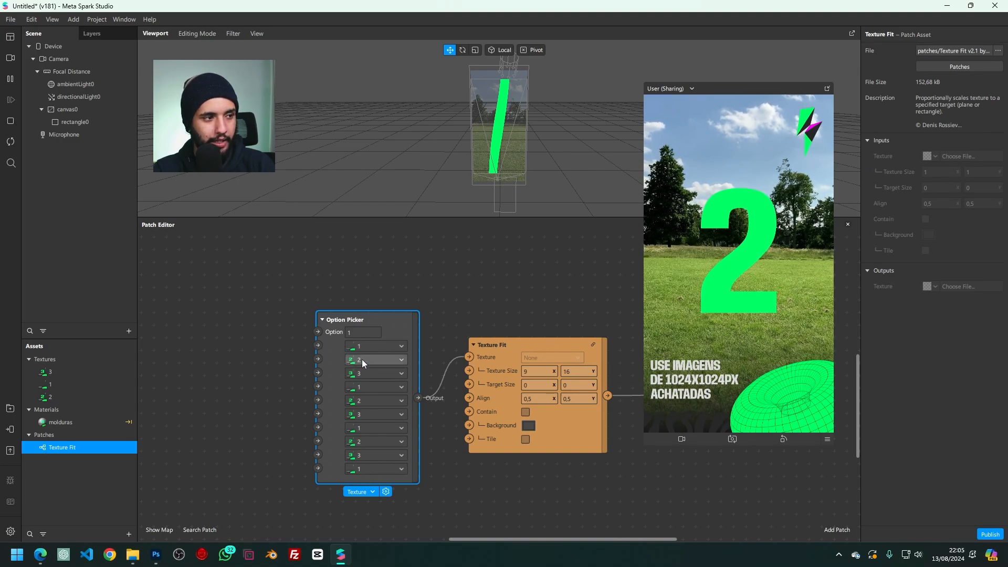
- Set the Option Picker's Option to 2 and 3 in turn to preview the third and fourth textures
click(358, 332)
text(2)
key(Return)
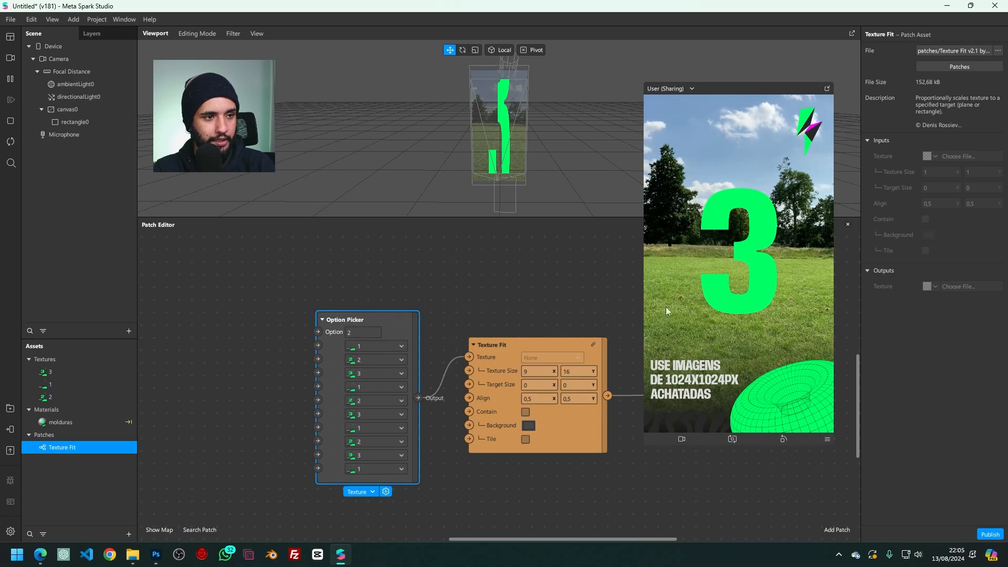
click(377, 334)
text(3)
key(Return)
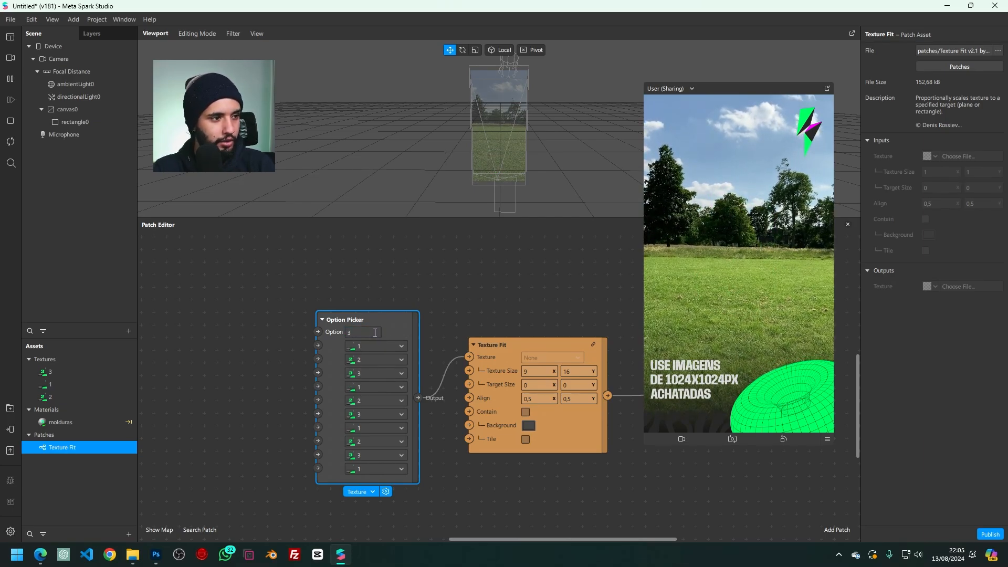
click(374, 333)
key(Return)
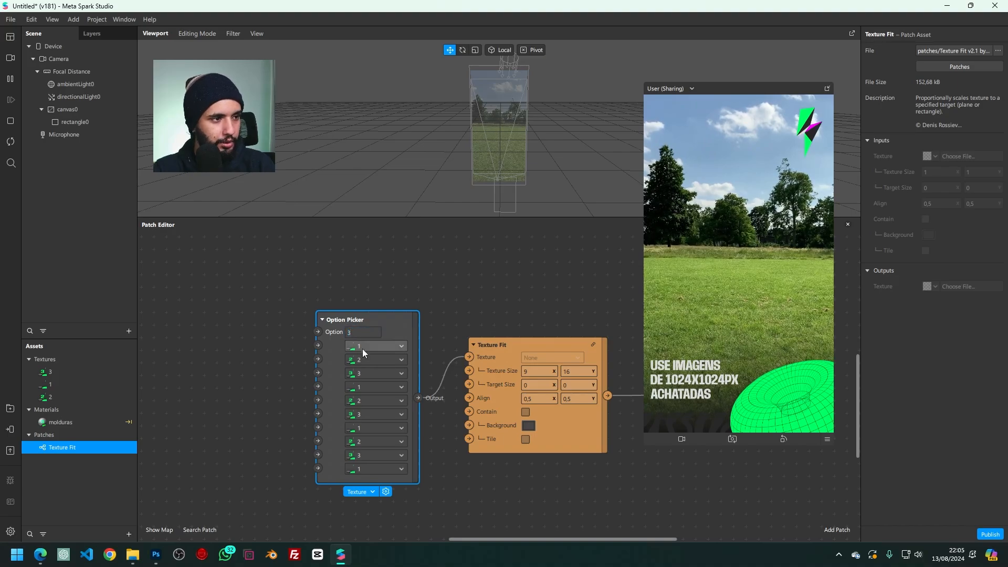
click(372, 384)
click(376, 399)
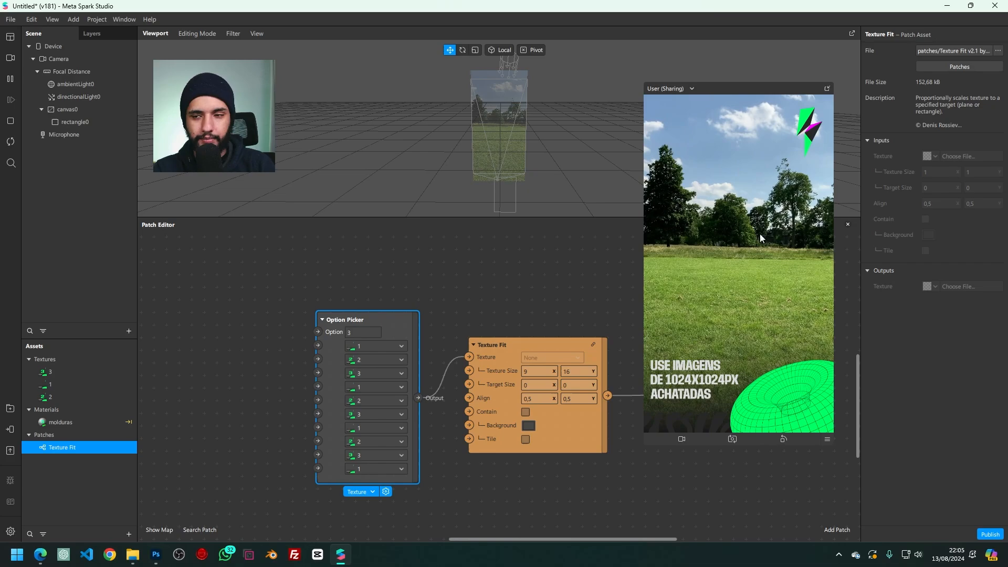
- Set the Option Picker's Option to 4, 5, 6, 8 and 9 in turn to preview the remaining textures
click(358, 333)
text(4)
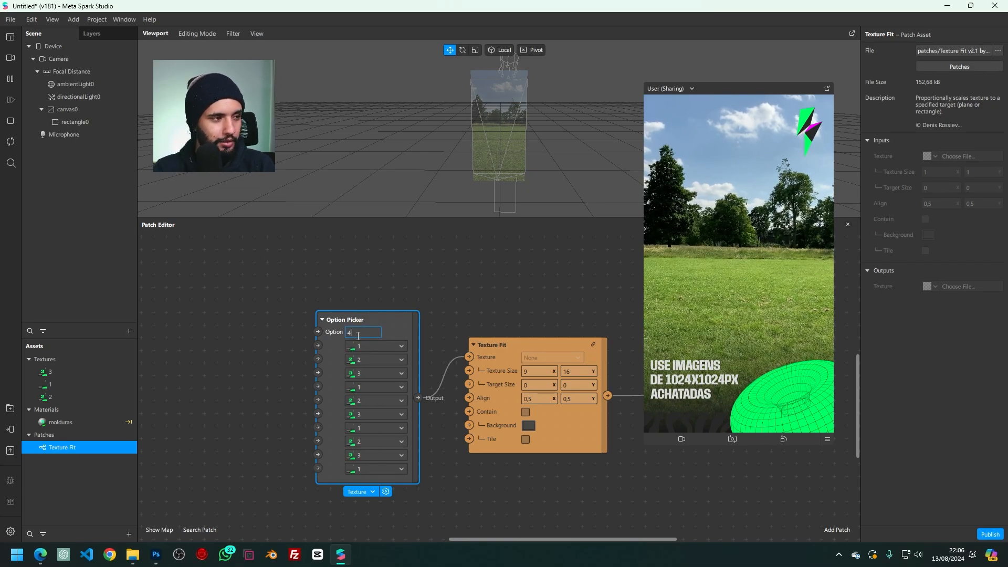
key(Return)
click(358, 336)
text(5)
key(Return)
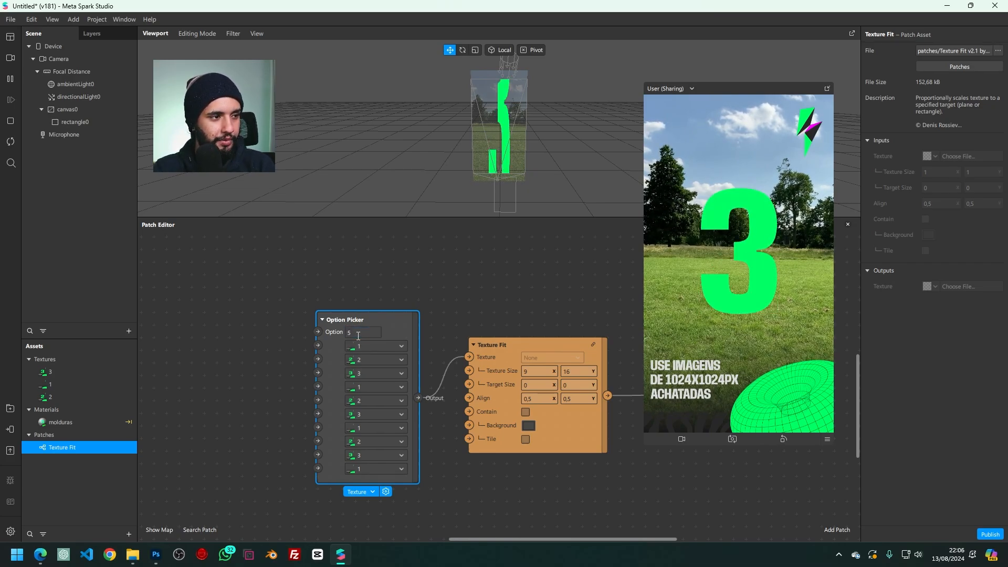
click(358, 336)
text(6)
key(Return)
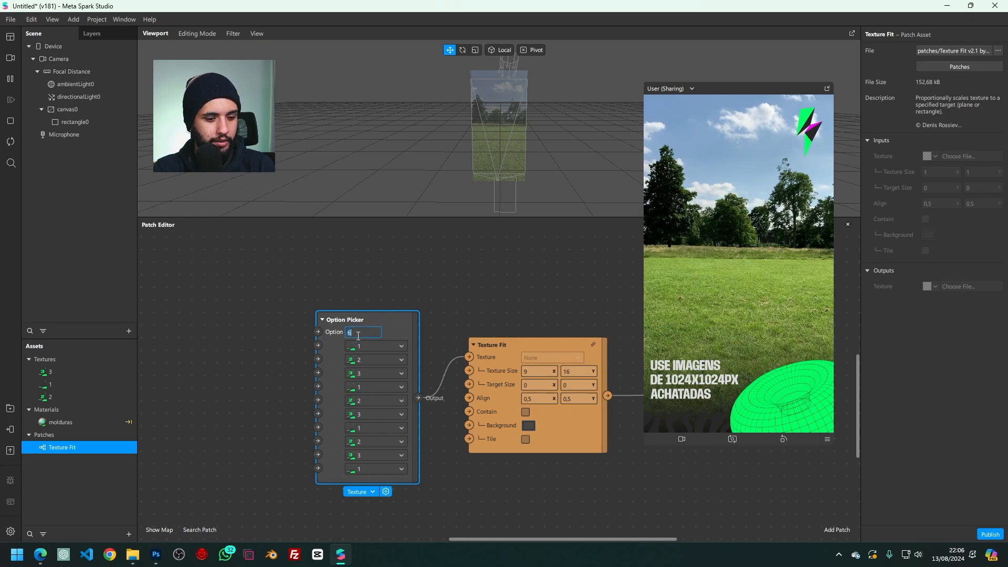
click(358, 336)
text(8)
key(Return)
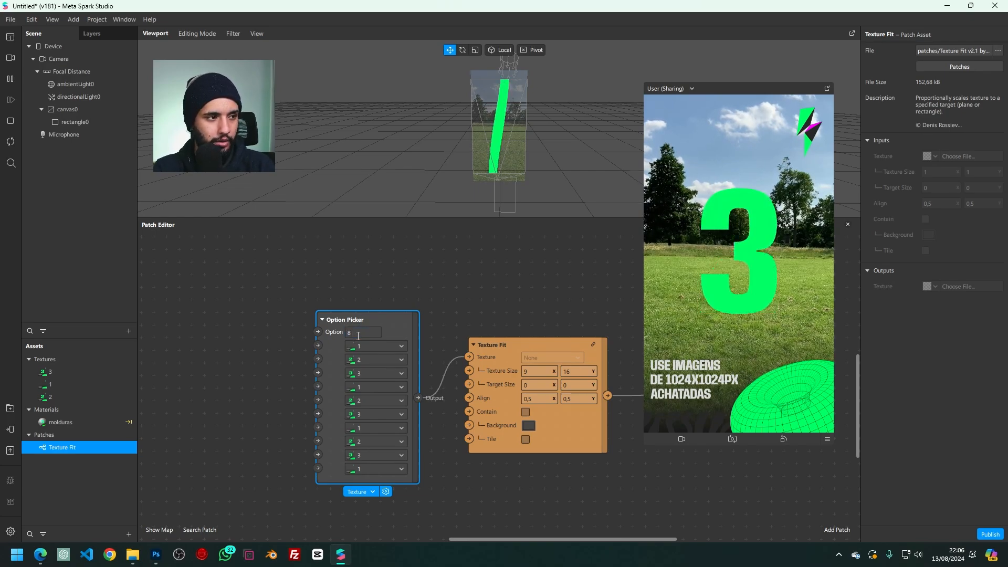
click(358, 336)
text(9)
key(Return)
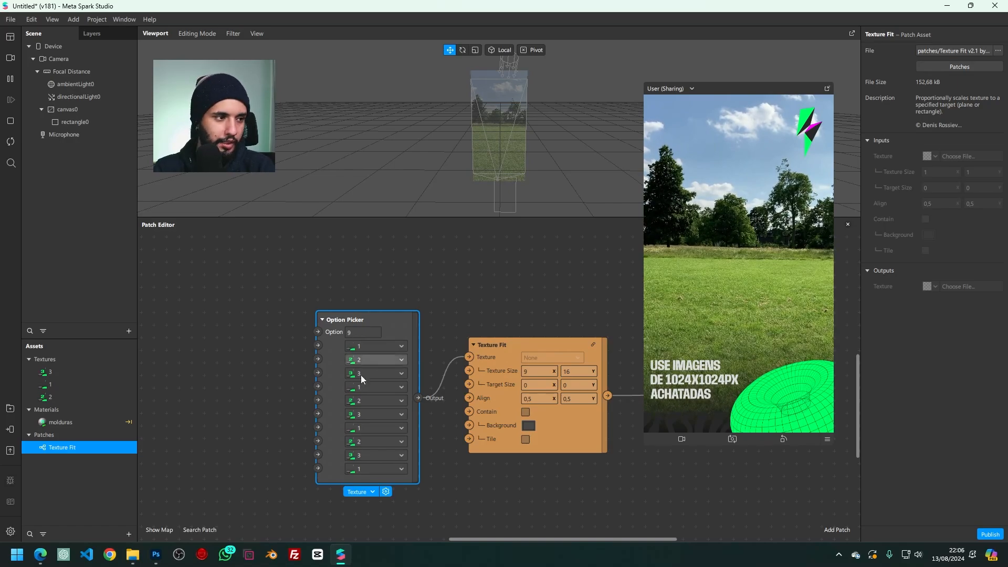
- Try extending the Option Picker to fourteen texture inputs, and shrink it back to ten
drag(367, 483, 368, 547)
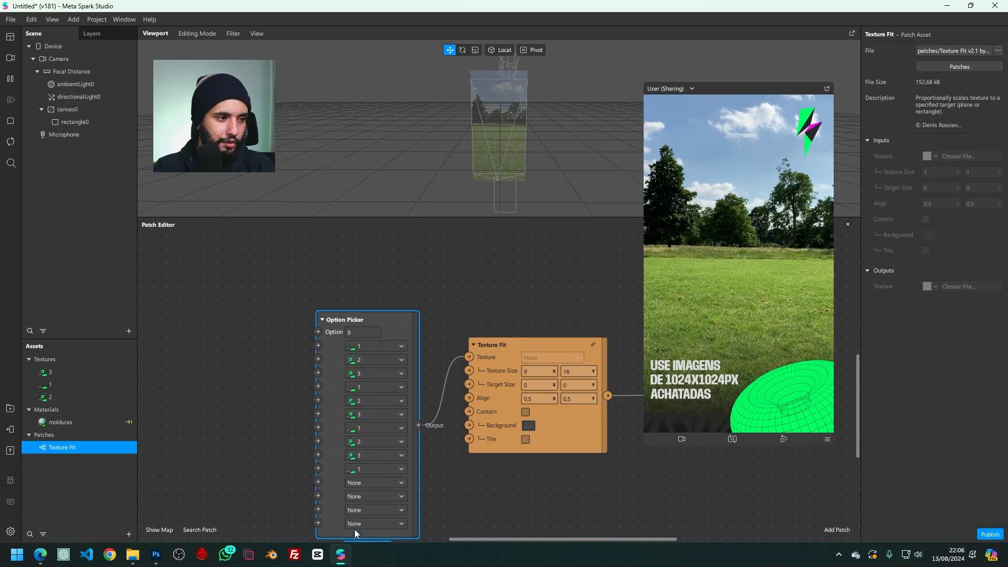
scroll(355, 529, down, 2)
drag(369, 461, 363, 394)
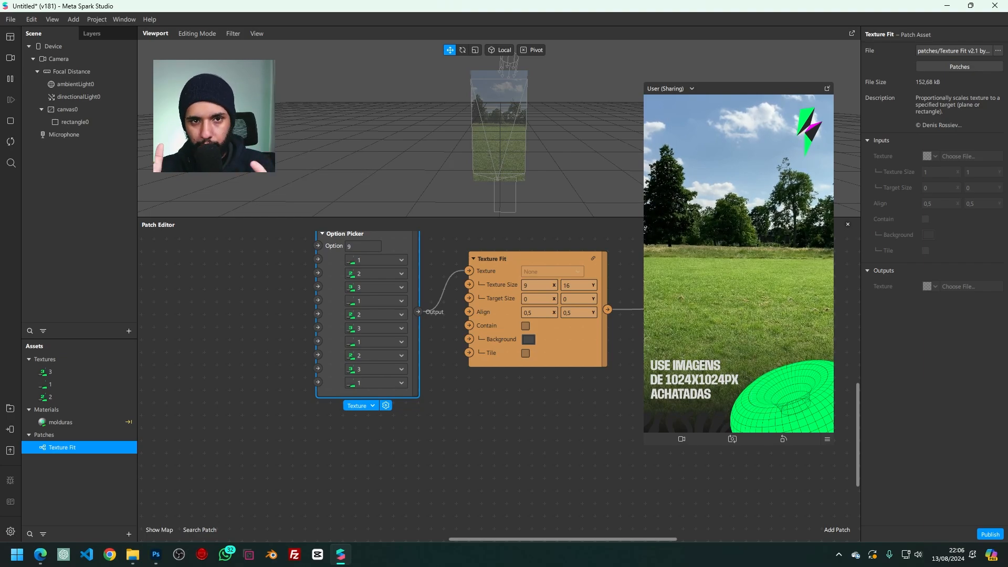
scroll(251, 430, up, 3)
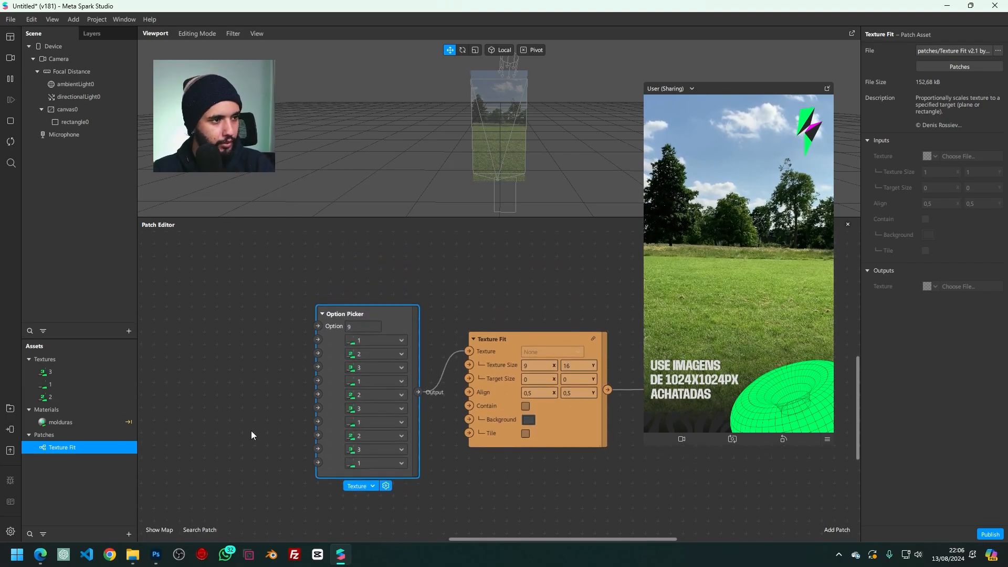
scroll(251, 431, down, 1)
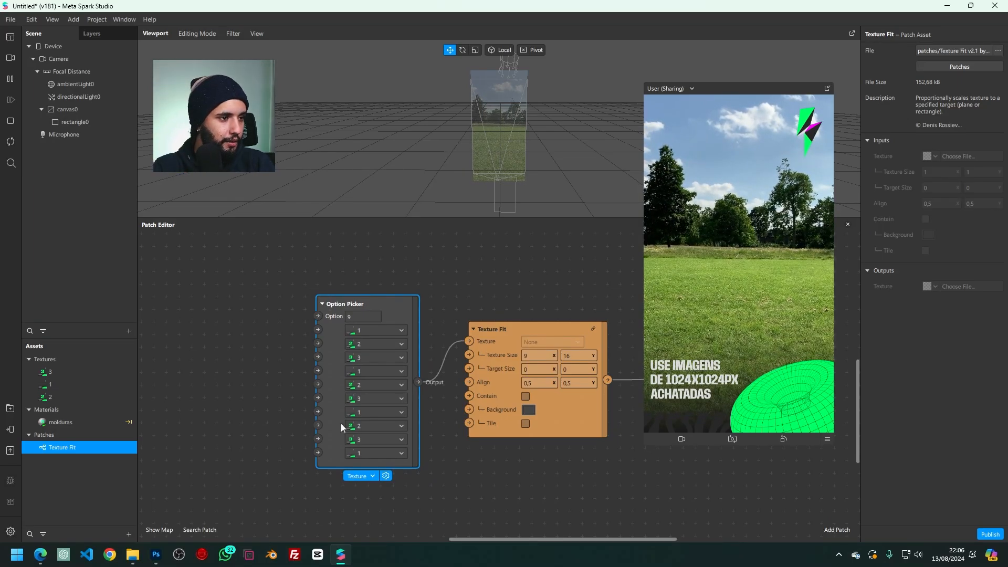
- Try None as the Option Picker's fourth texture input, stepping Option through 0, 1, 2 and 3 in the simulator
click(372, 372)
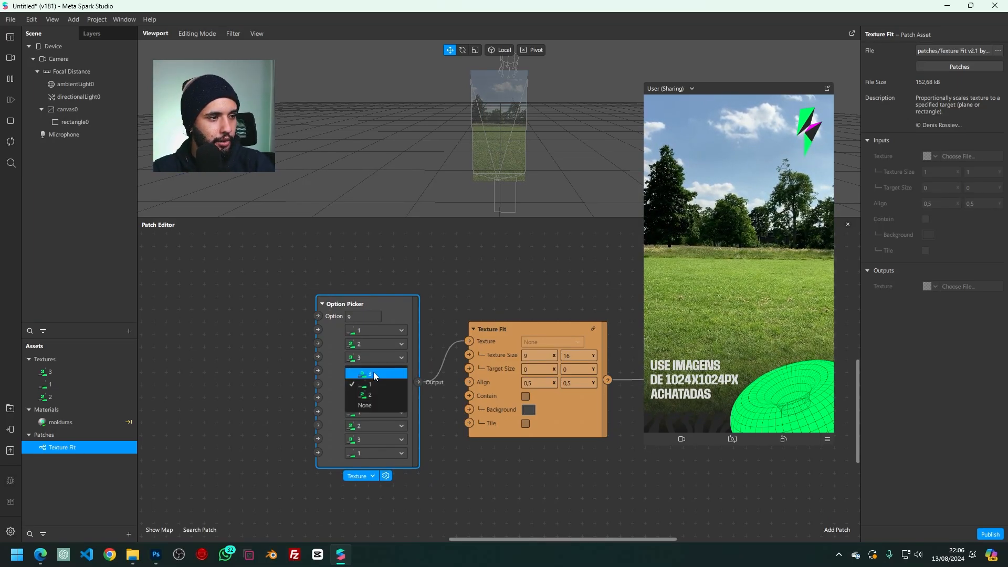
click(367, 406)
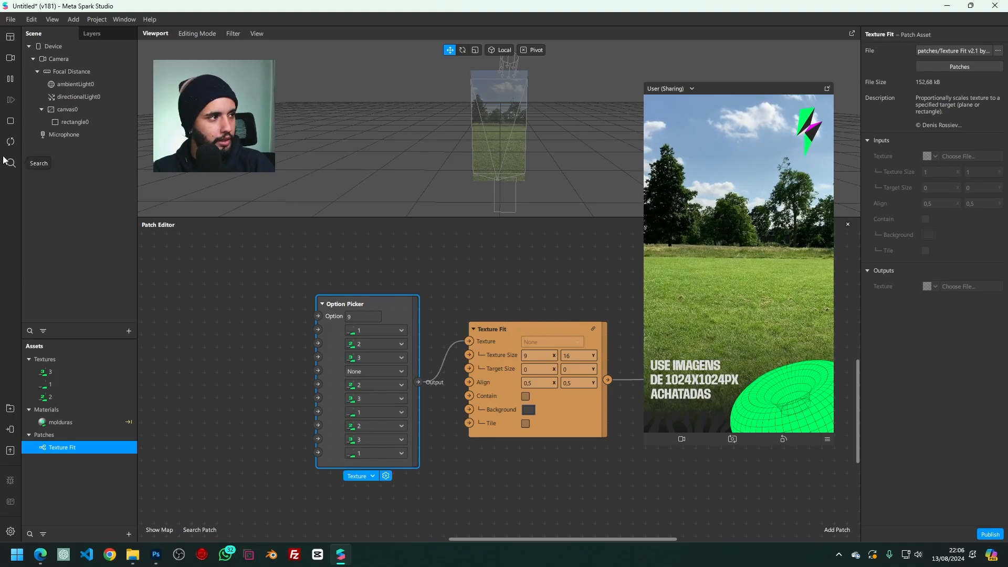
click(367, 316)
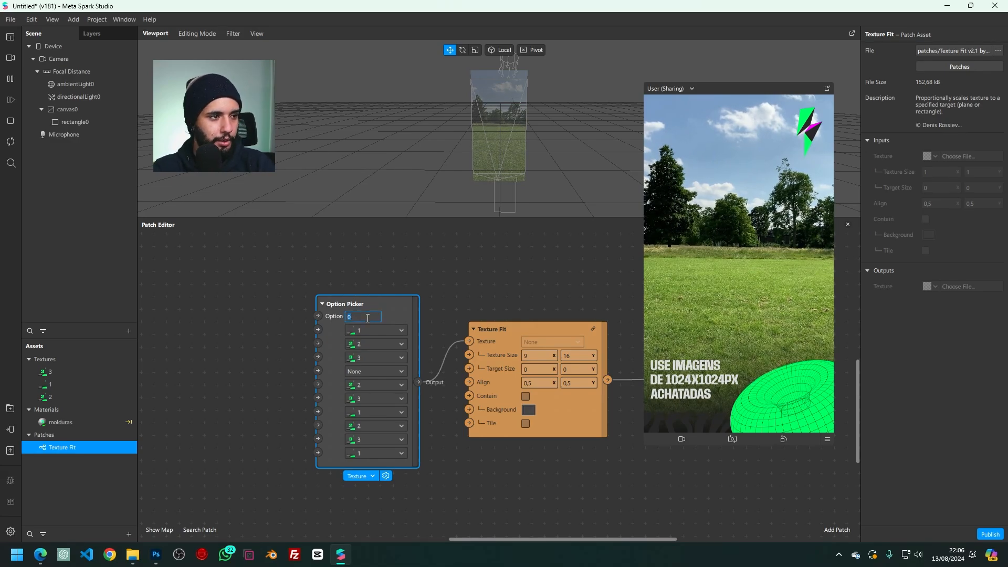
text(1)
key(Return)
click(371, 318)
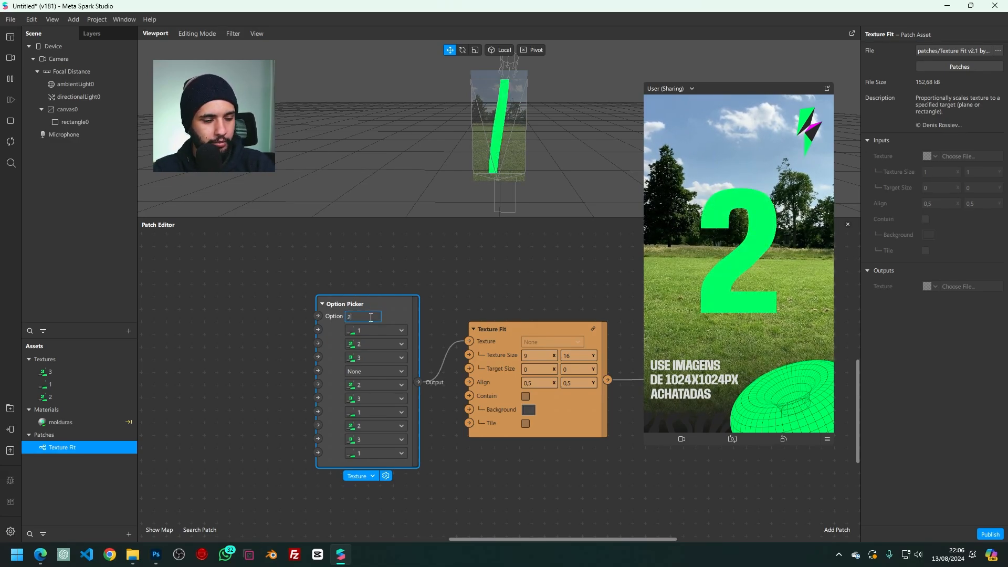
key(Return)
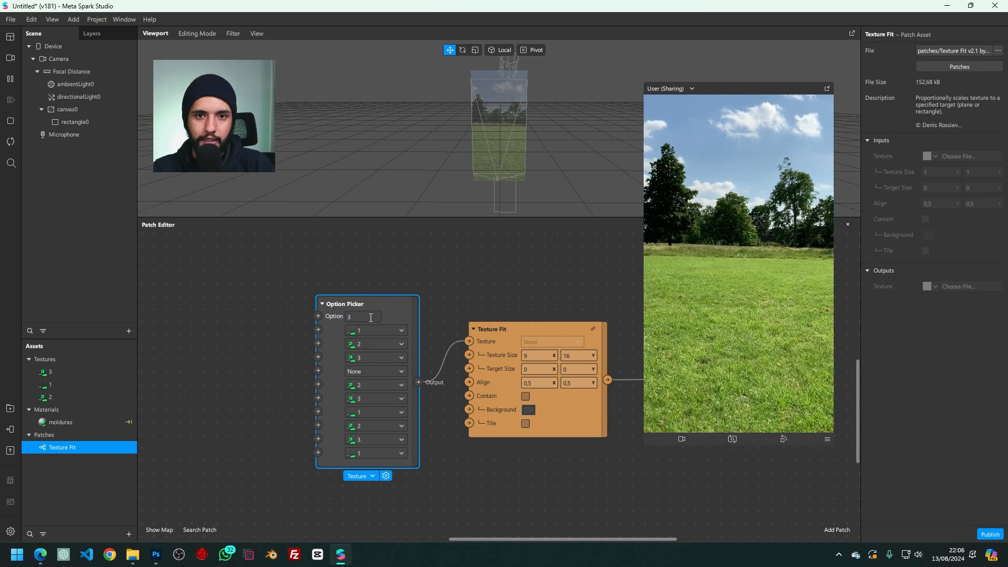
- Try None as the Option Picker's first texture input, comparing Option 0 with Option 1 in the simulator
click(366, 371)
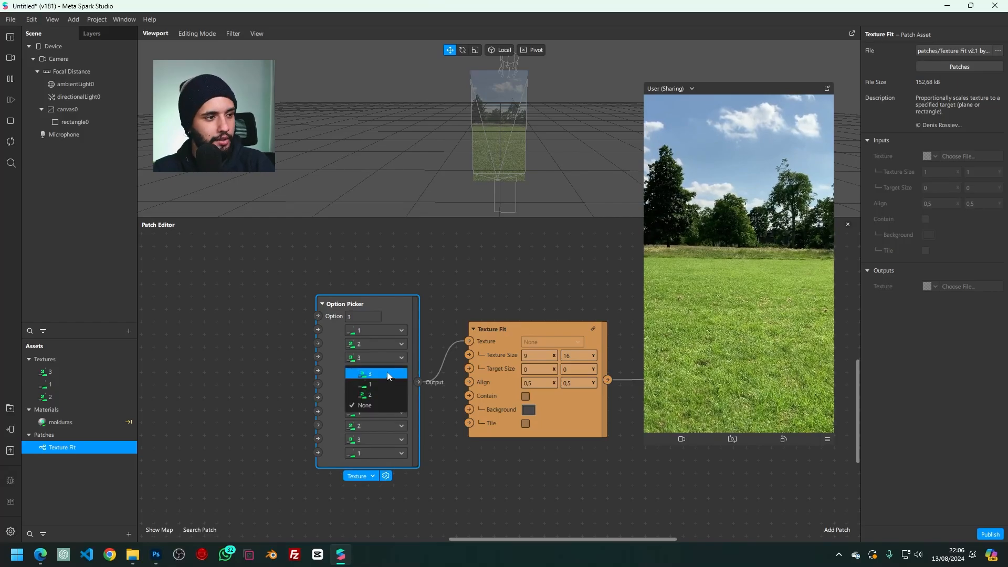
click(363, 405)
click(366, 332)
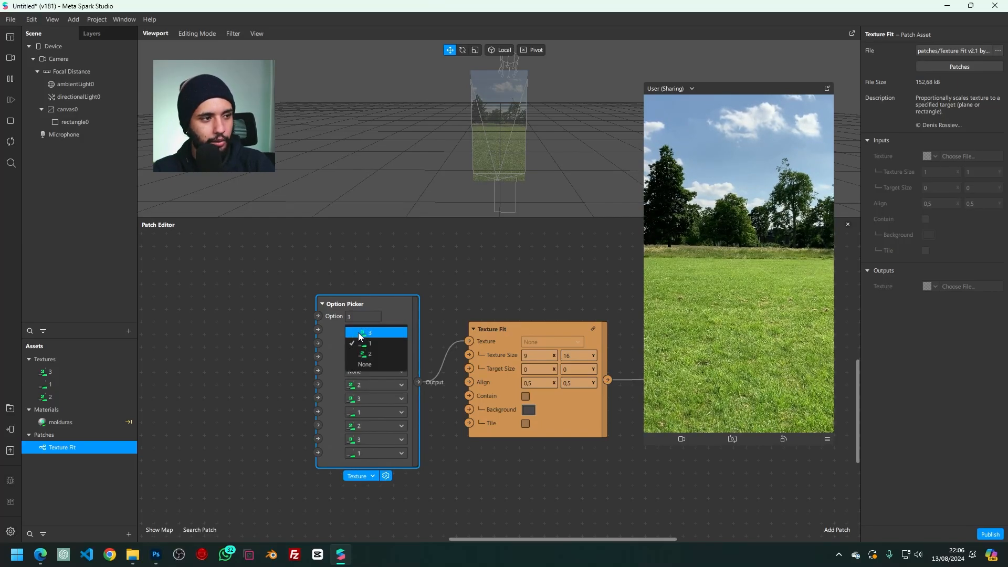
click(369, 366)
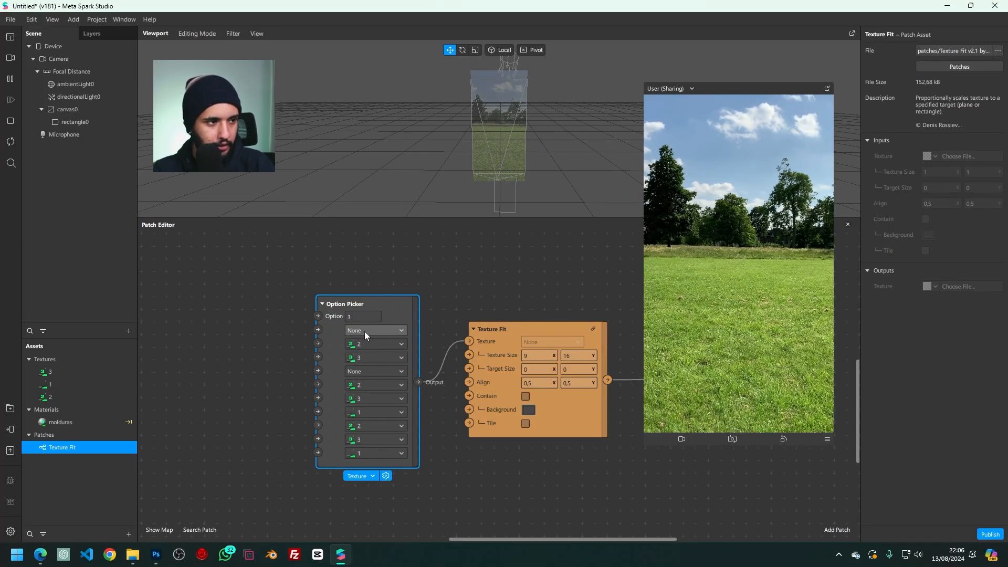
double_click(358, 317)
text(0)
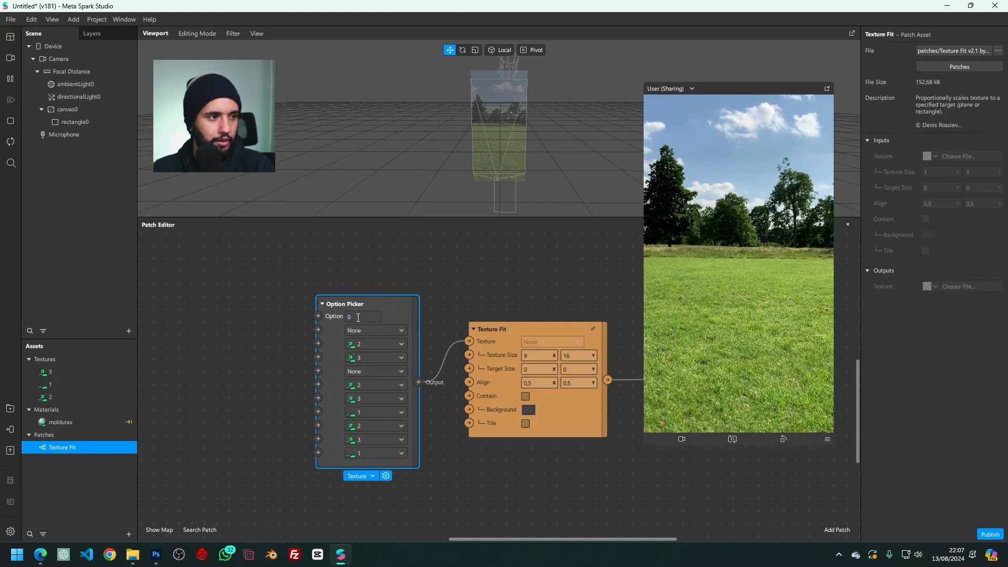
click(358, 318)
text(1)
key(Return)
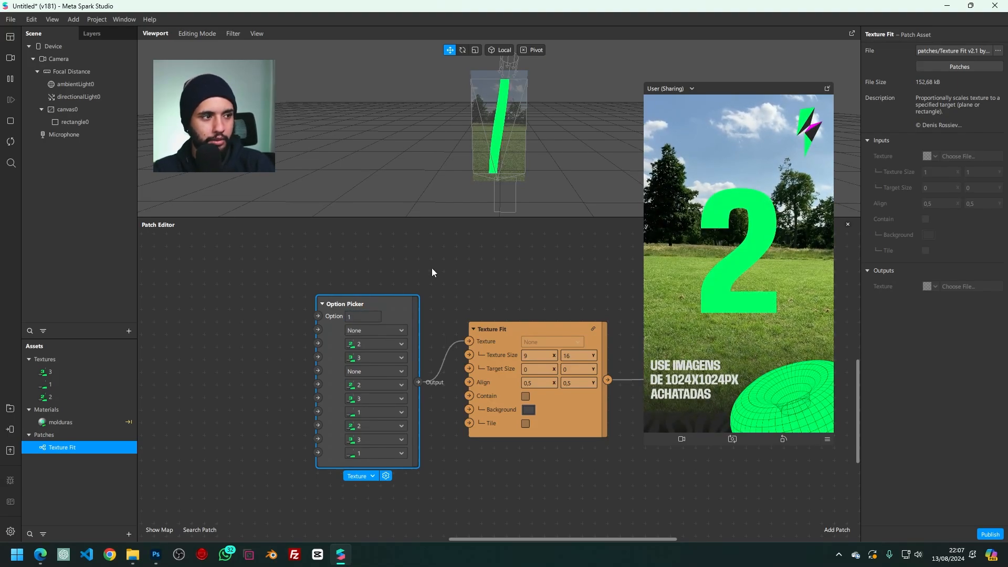
- Assign texture 1 again to the Option Picker's first and fourth texture inputs
click(375, 330)
click(367, 344)
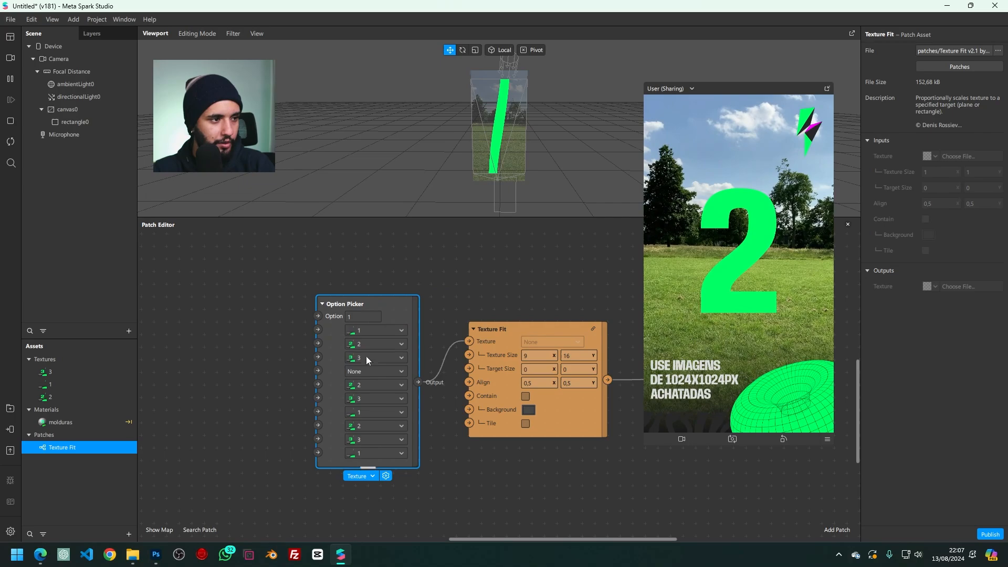
click(358, 371)
click(367, 386)
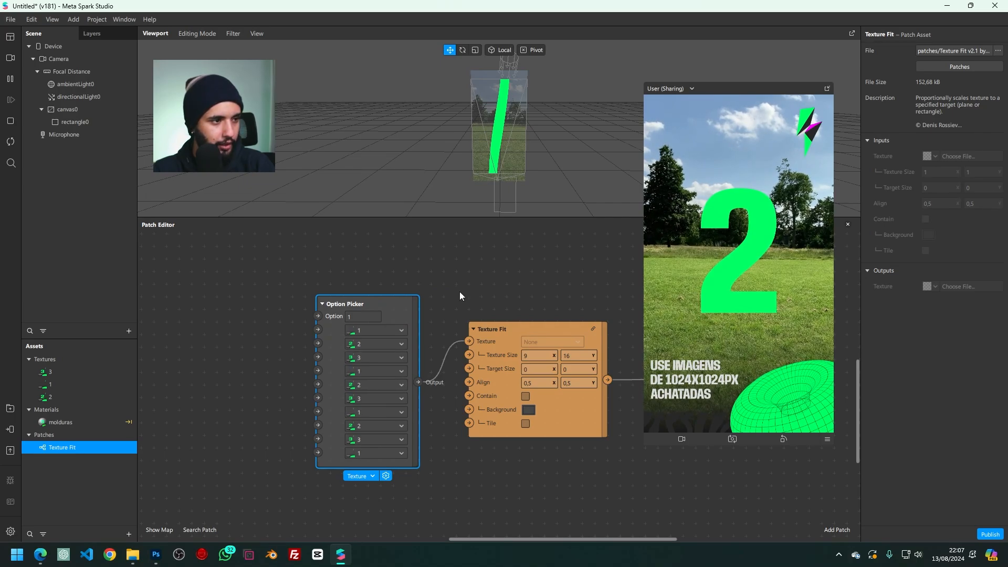
- Move the Texture Fit patch slightly farther away from the Option Picker
click(460, 291)
middle_drag(479, 282, 458, 296)
click(483, 358)
drag(476, 339, 488, 339)
click(479, 315)
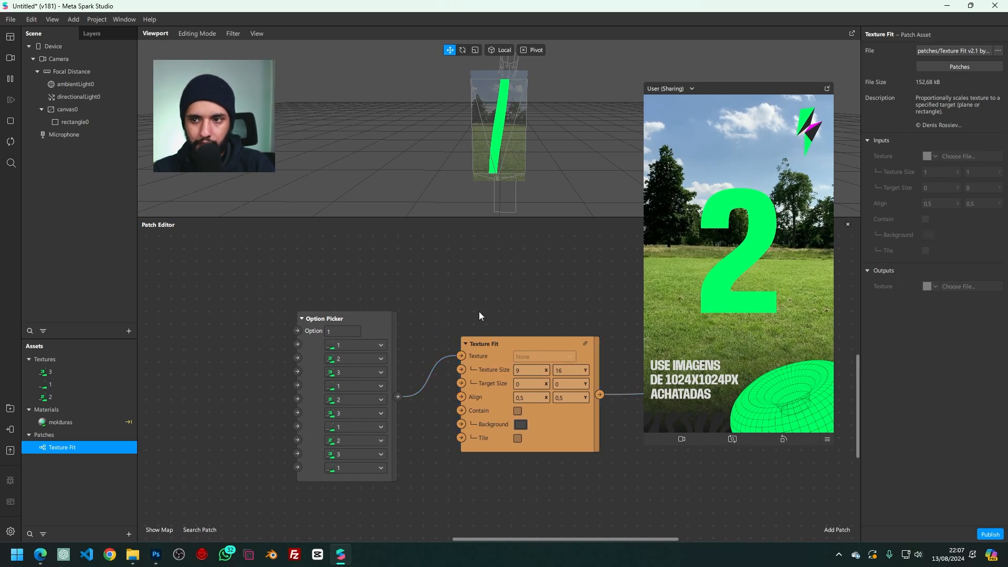
click(344, 331)
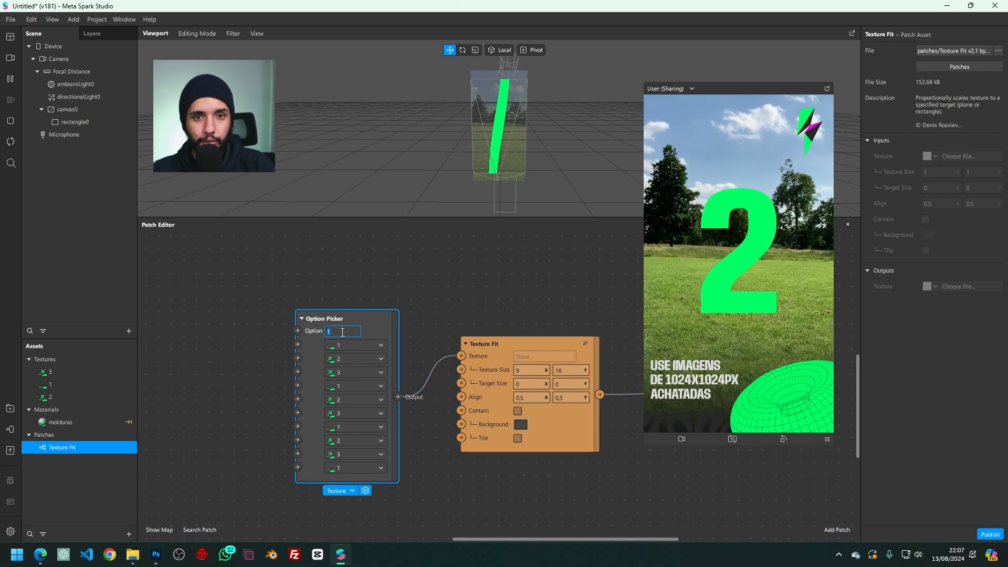
click(340, 283)
click(344, 321)
drag(345, 321, 357, 320)
click(344, 332)
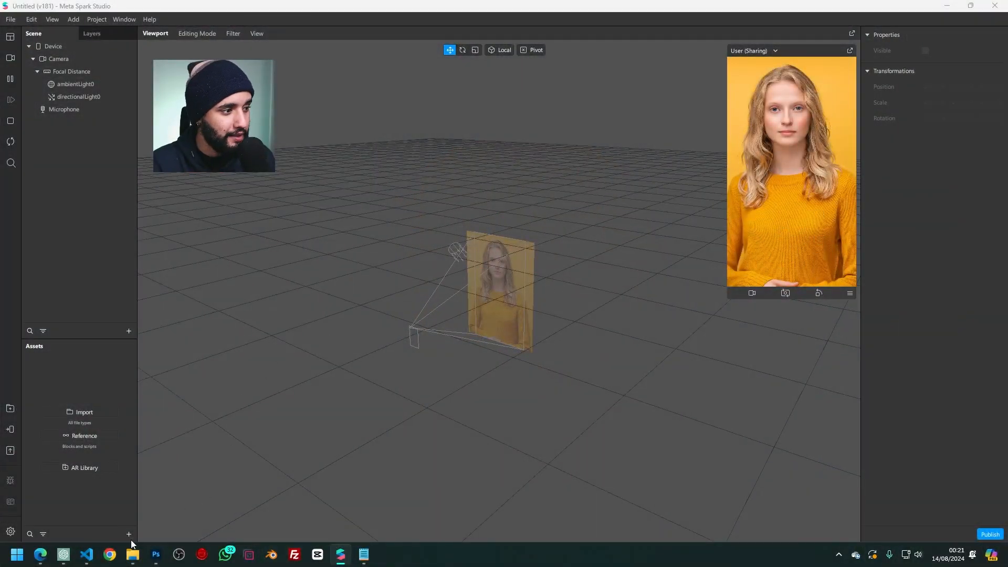
- Import the Várias Molduras block from the _Blocks folder into the new project and add it to the scene under Focal Distance
mouse_move(132, 553)
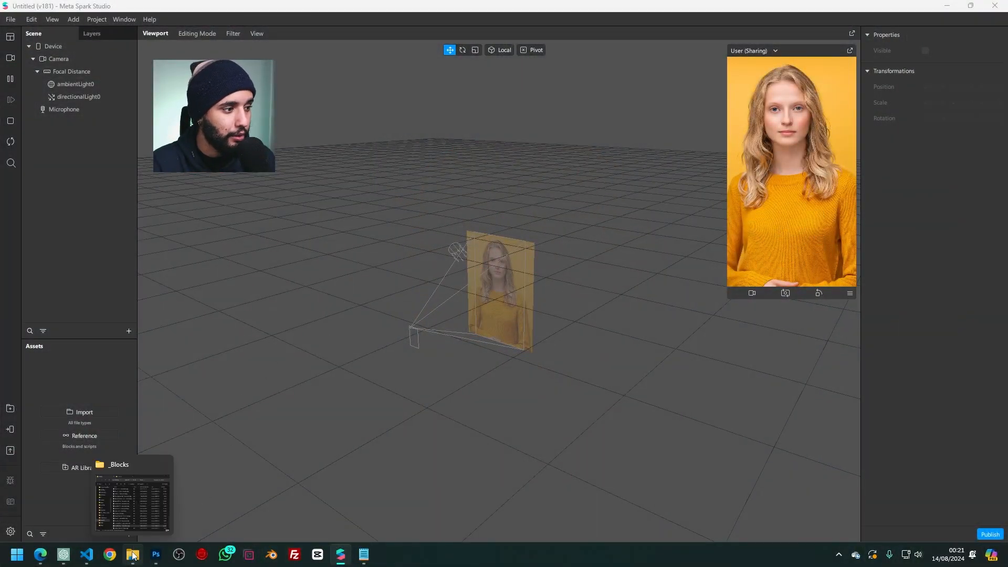
click(131, 517)
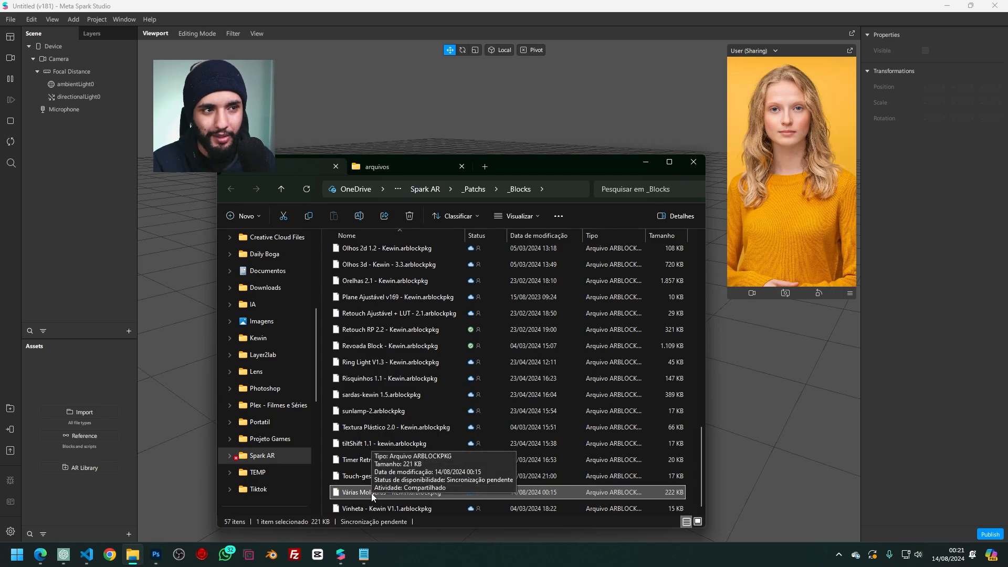
drag(383, 493, 65, 378)
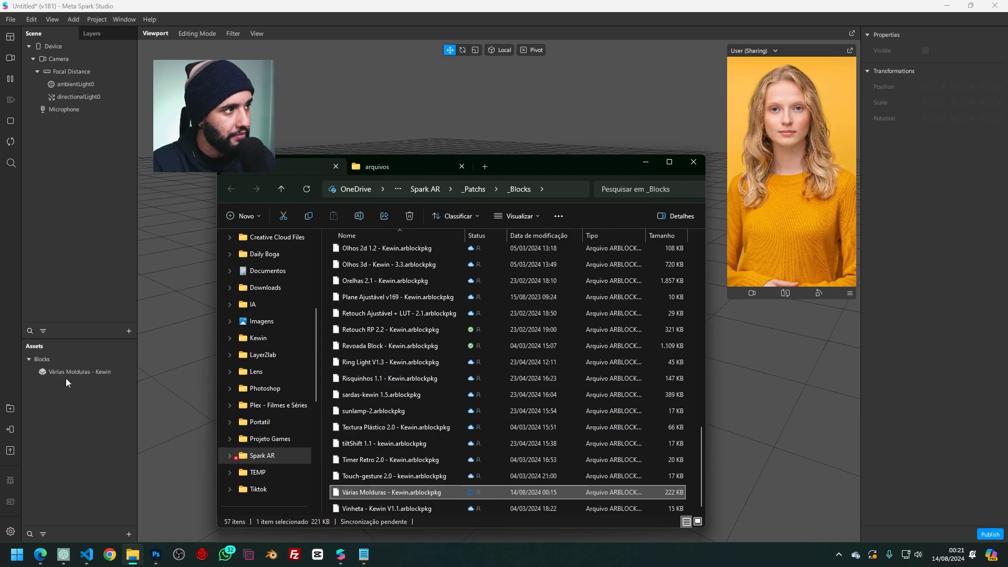
click(78, 389)
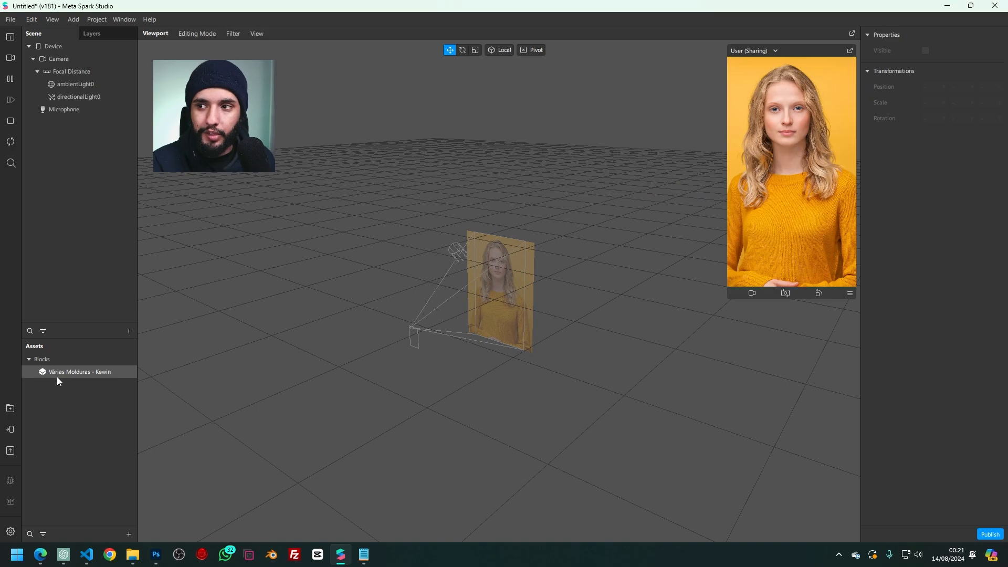
drag(71, 371, 87, 182)
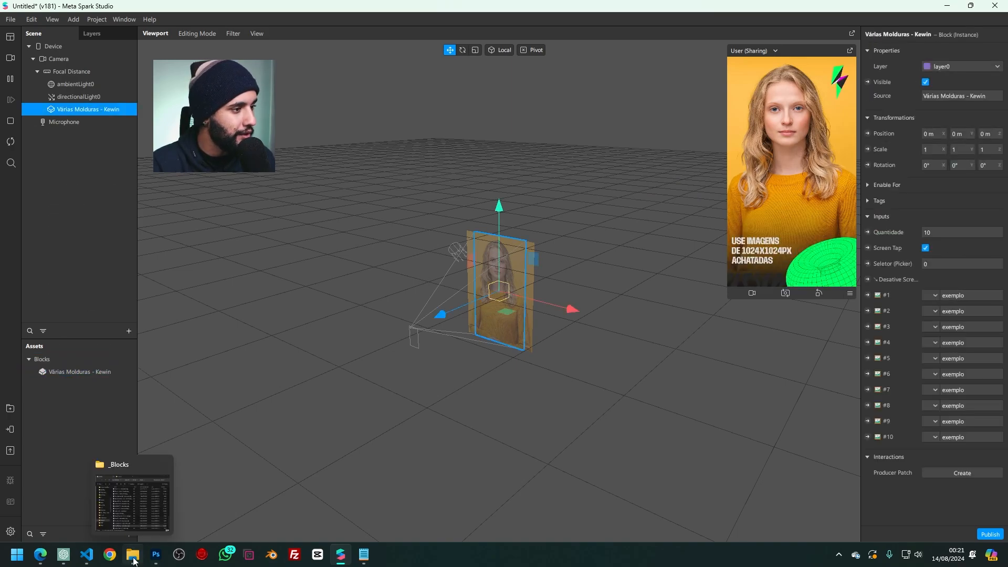
- Switch to the arquivos folder in File Explorer and select 1.png, 2.png, 3.png and EXEMPLO BLOCK.png
click(134, 560)
click(404, 166)
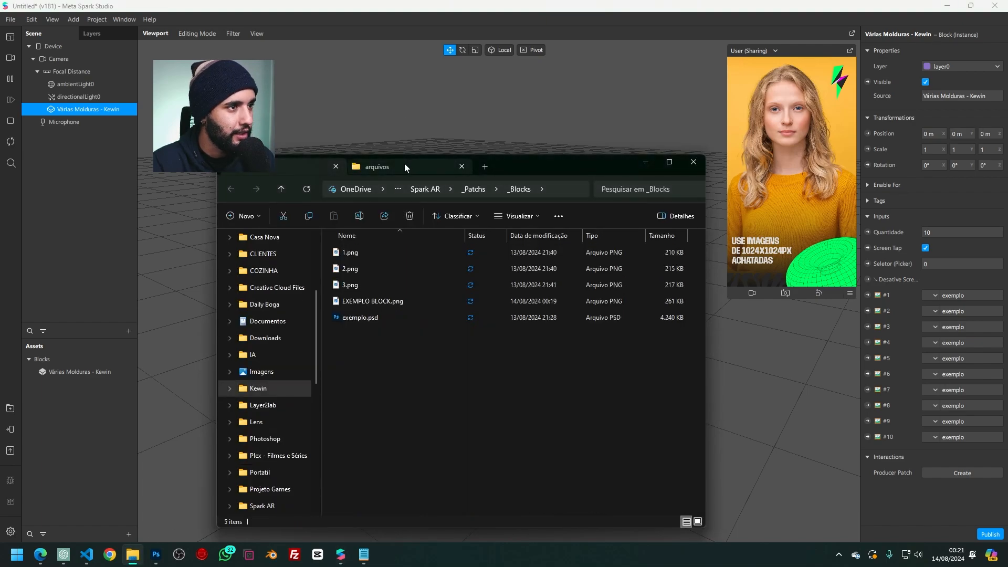
click(387, 300)
shift+click(349, 256)
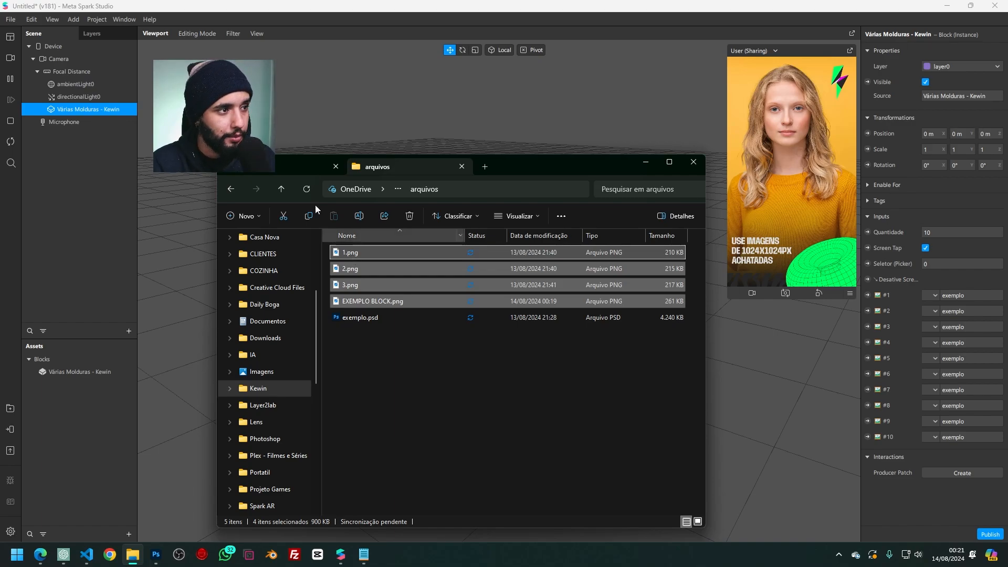
- Change the compression setting in the project's properties
click(87, 24)
click(101, 37)
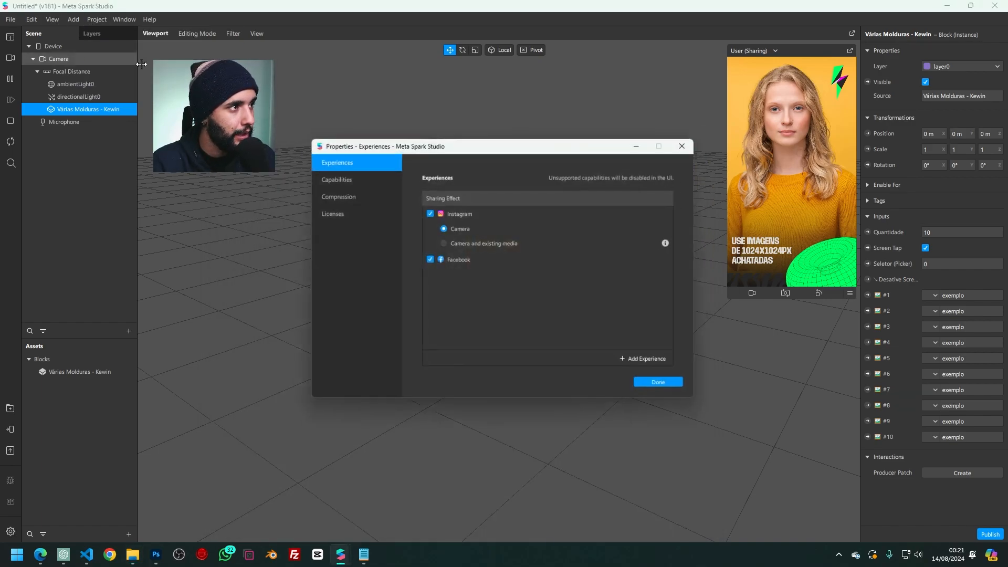
click(355, 192)
click(545, 182)
click(545, 194)
click(666, 387)
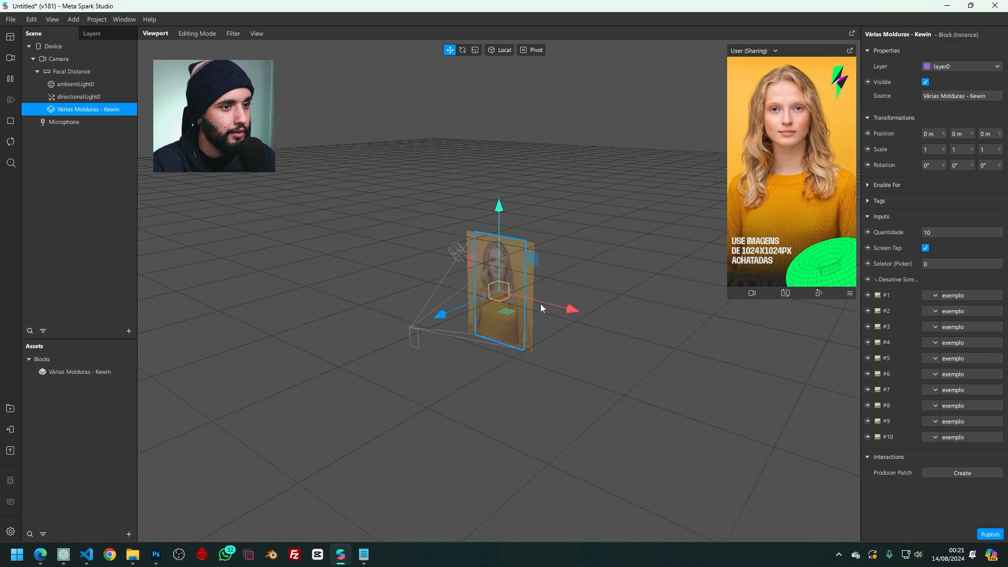
- Import the four selected PNG images from the arquivos folder into the project's assets as textures
key(alt+Tab)
drag(483, 267, 99, 415)
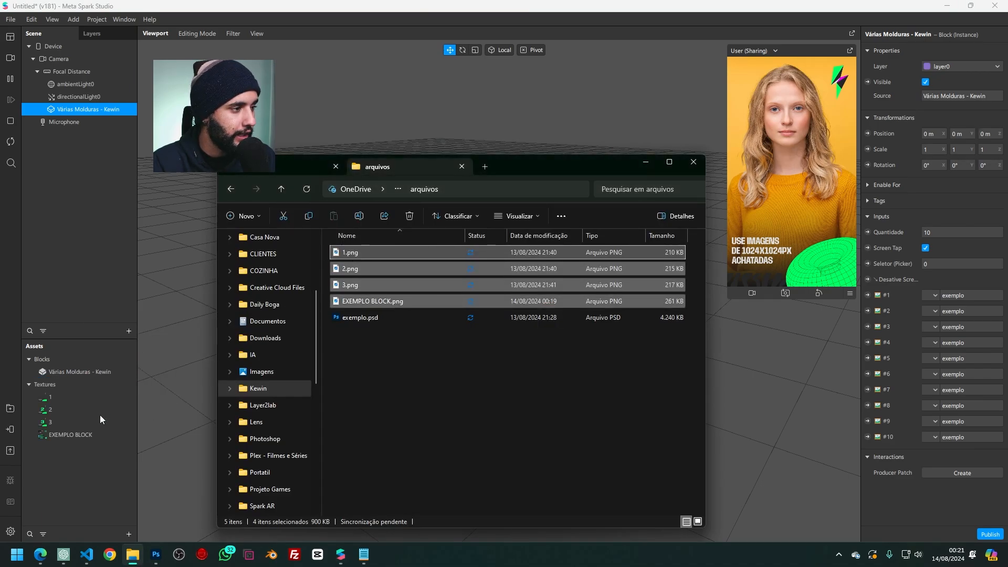
click(76, 465)
- Assign textures 1, 2, 3 and EXEMPLO BLOCK to inputs #1 through #4 of the Várias Molduras block
click(54, 110)
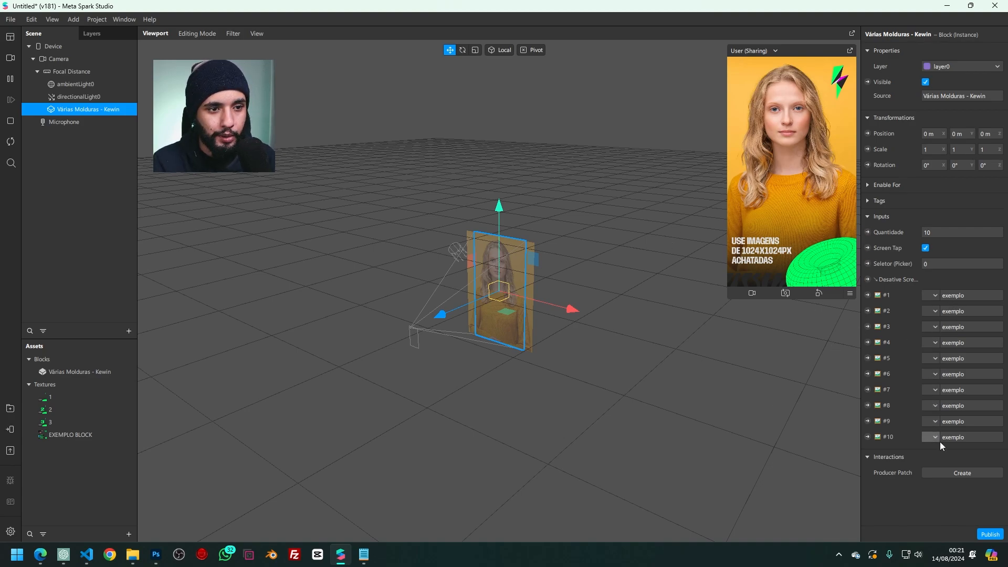
click(928, 296)
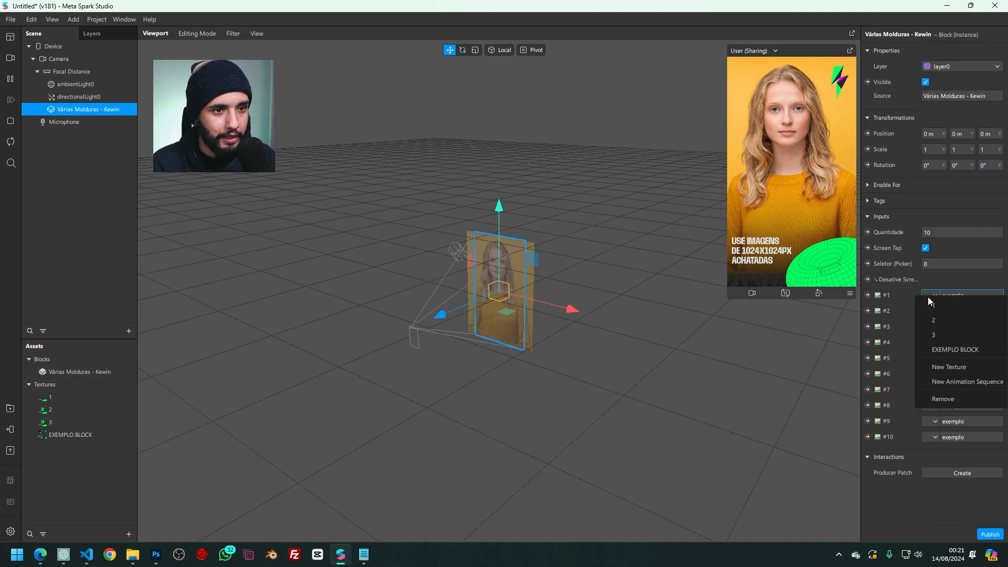
click(931, 307)
click(930, 311)
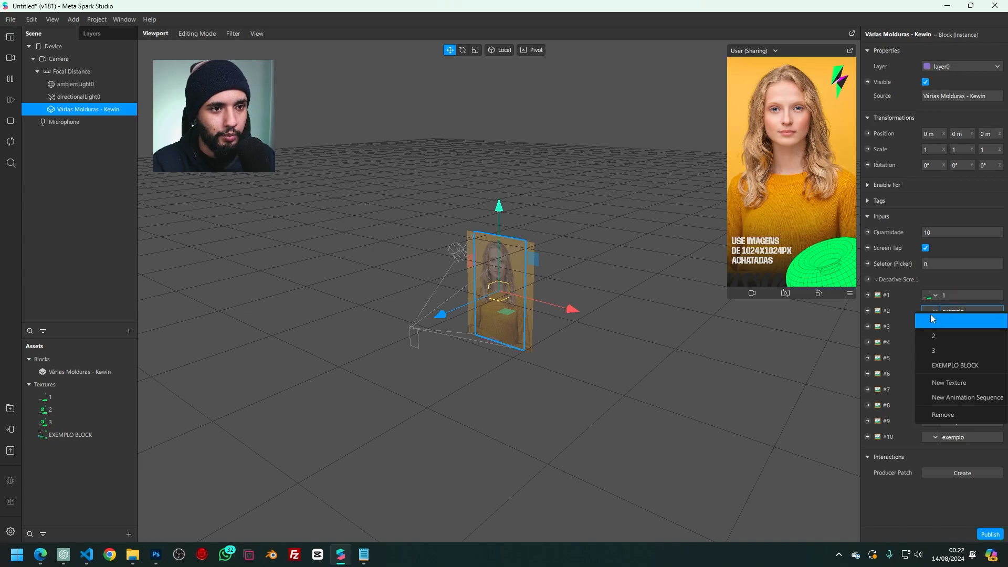
click(934, 335)
click(929, 328)
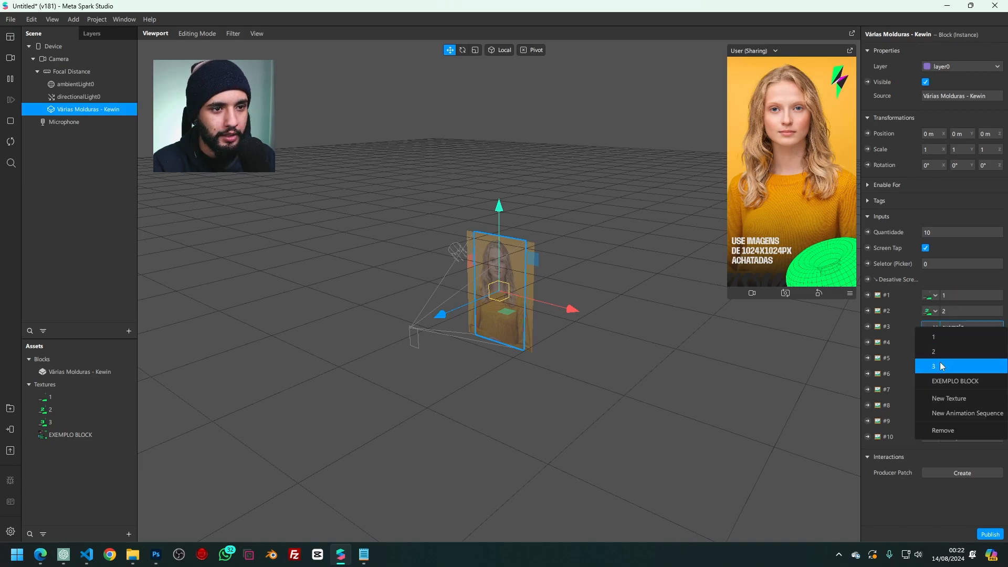
click(939, 363)
click(931, 343)
click(942, 397)
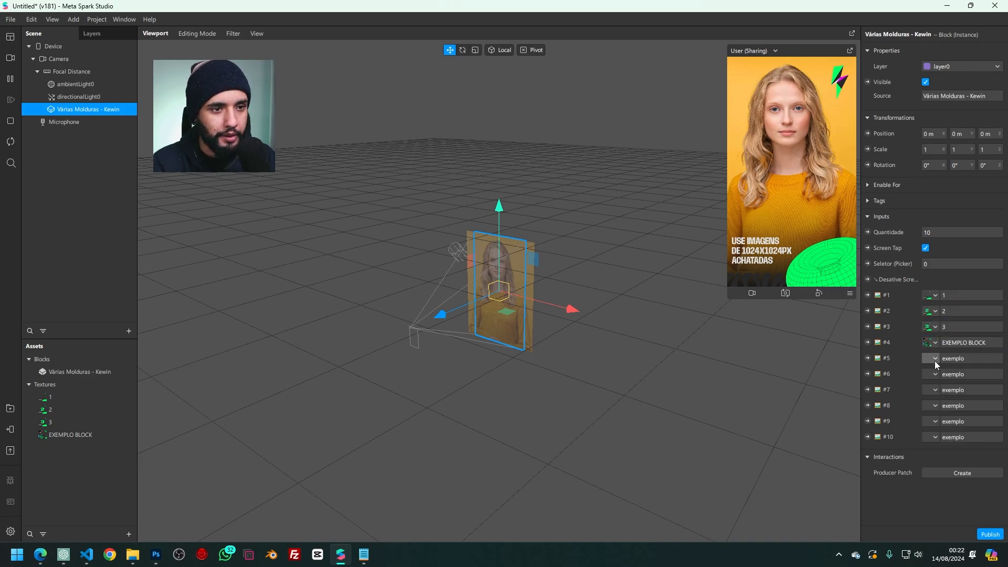
- Assign textures 1, 2, 3, EXEMPLO BLOCK, 1 and 2 to inputs #5 through #10 of the block
click(934, 360)
click(935, 371)
click(931, 374)
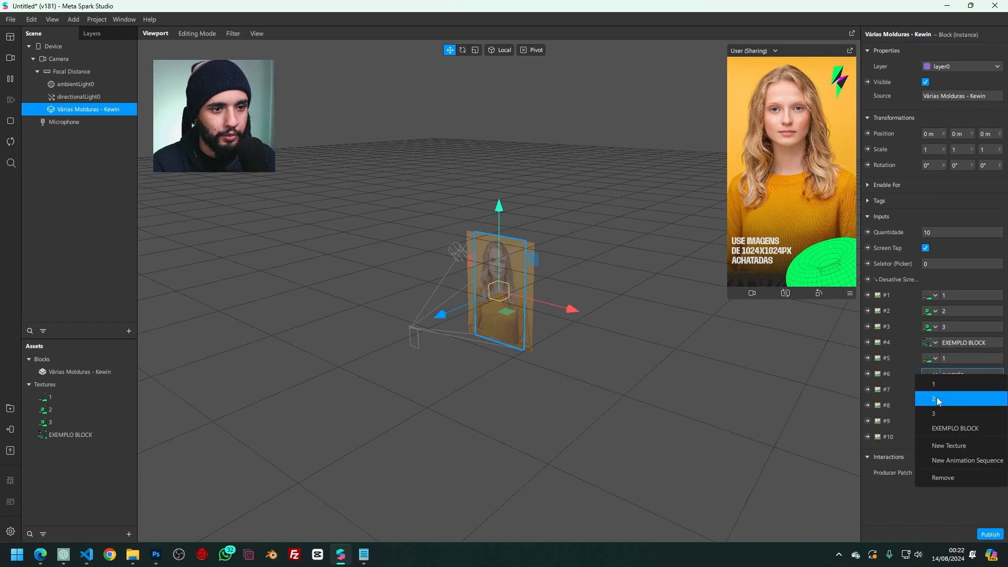
click(936, 397)
click(932, 391)
click(933, 429)
click(931, 404)
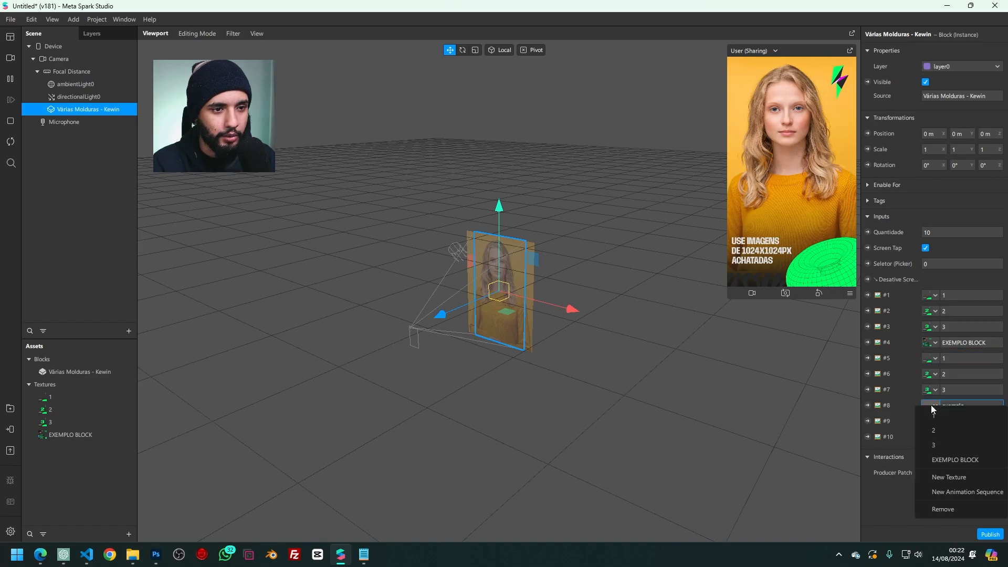
click(945, 460)
click(930, 424)
click(932, 427)
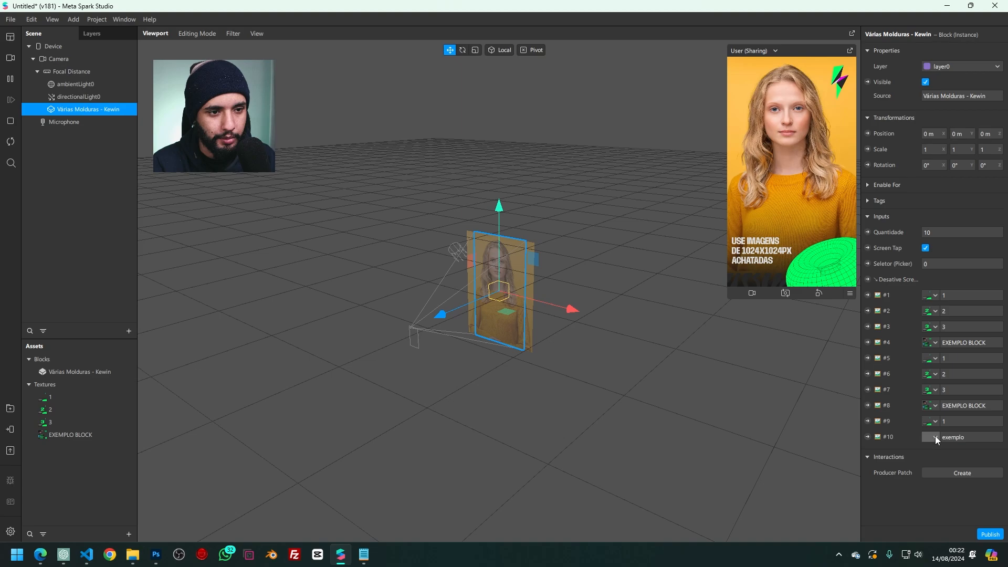
click(935, 436)
click(932, 455)
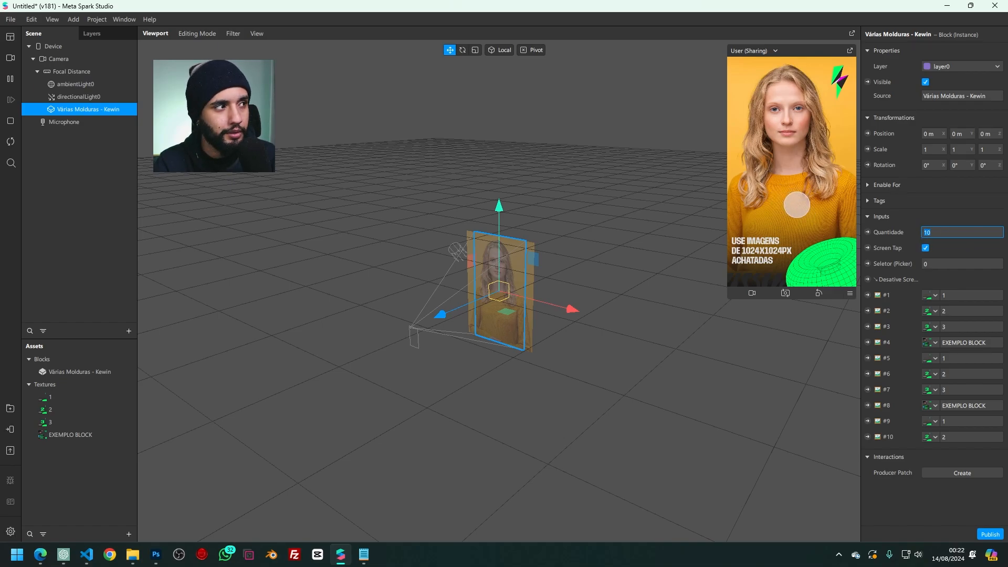
- Tap through the block's frames in the simulator and enlarge the simulator preview
click(796, 204)
click(795, 204)
click(795, 204)
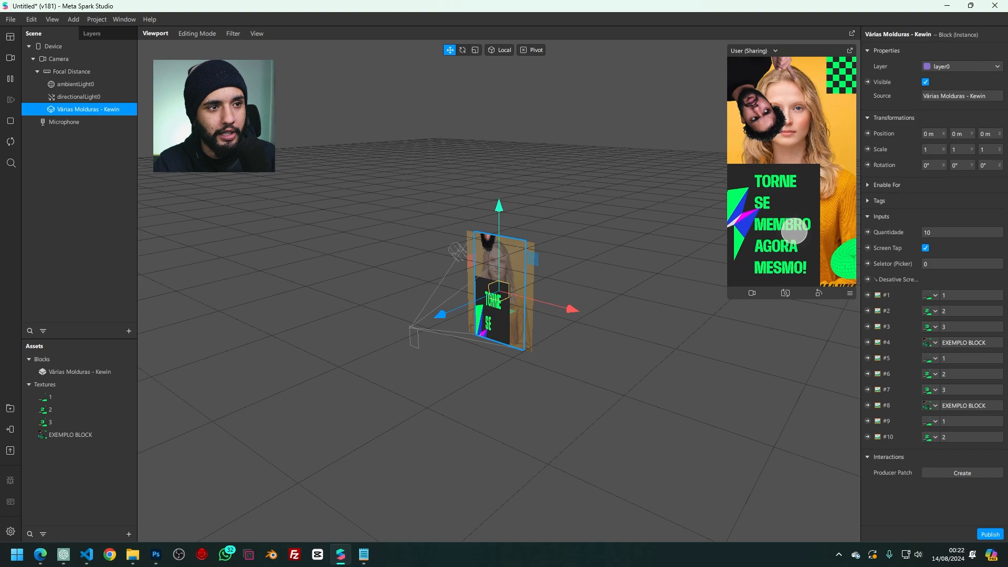
drag(727, 299, 669, 401)
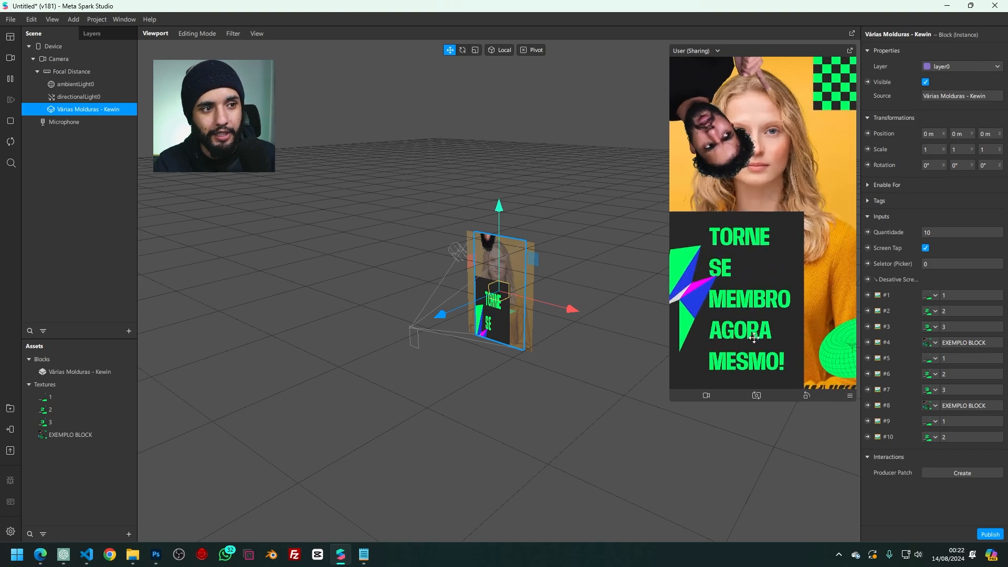
drag(671, 284, 700, 284)
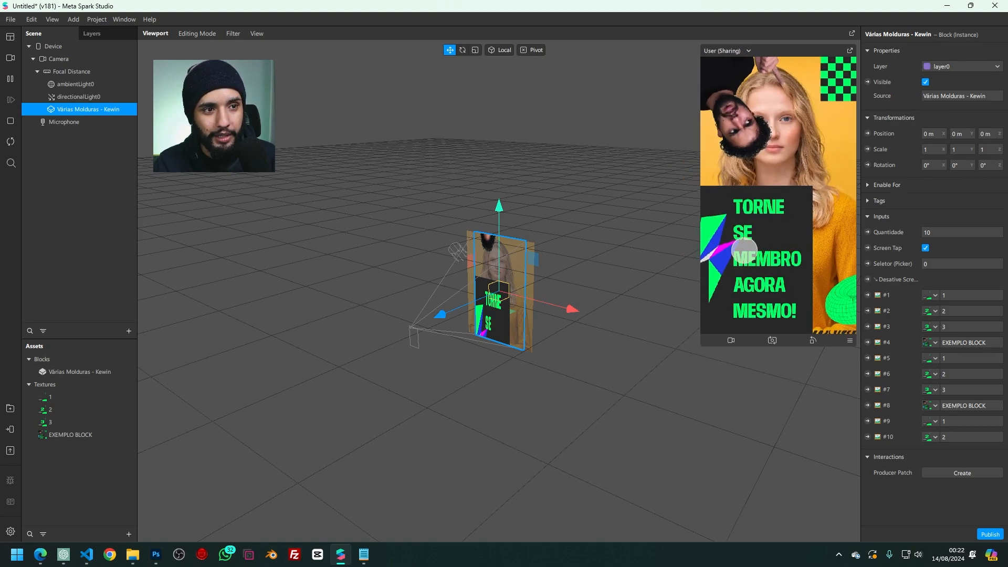
click(777, 242)
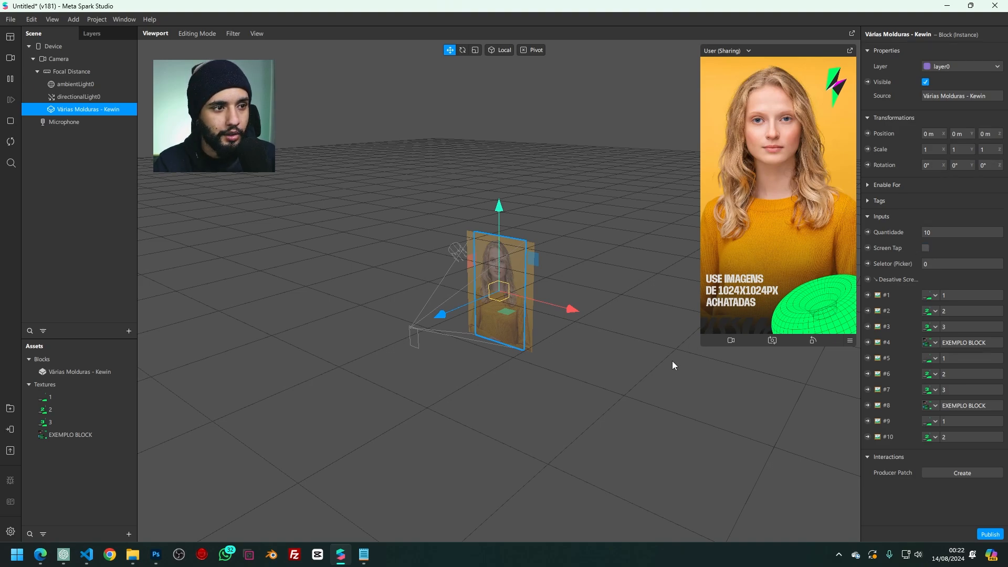
- Open the Patch Editor, add a Picker UI patch and make it visible
key(ctrl+shift+p)
right_click(477, 469)
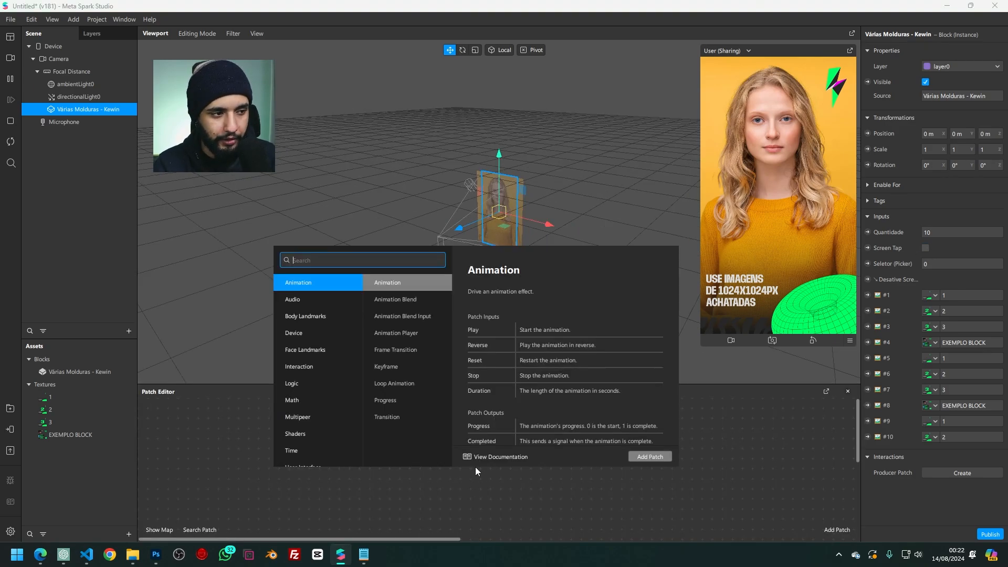
text(picker)
key(Return)
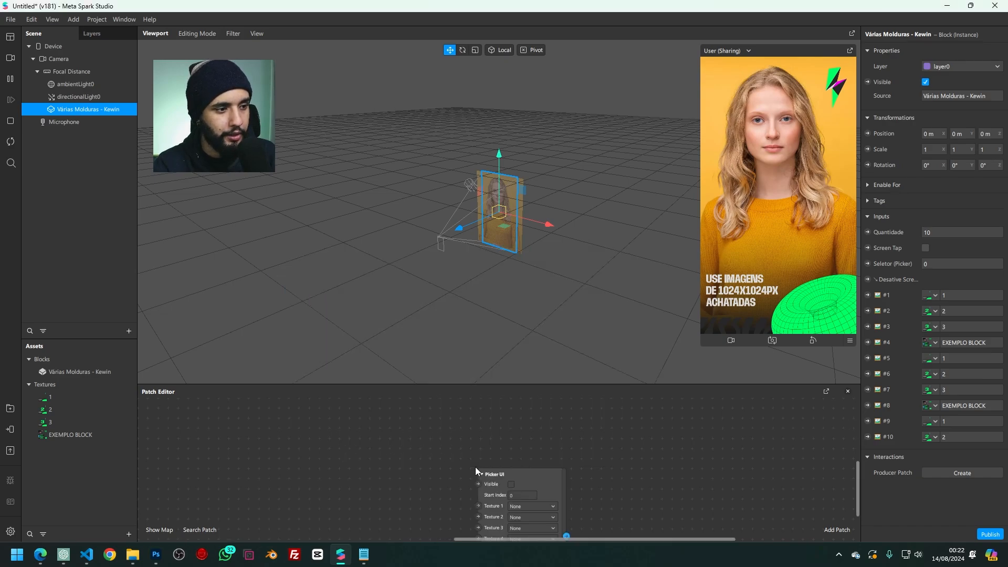
click(510, 483)
drag(525, 476, 467, 416)
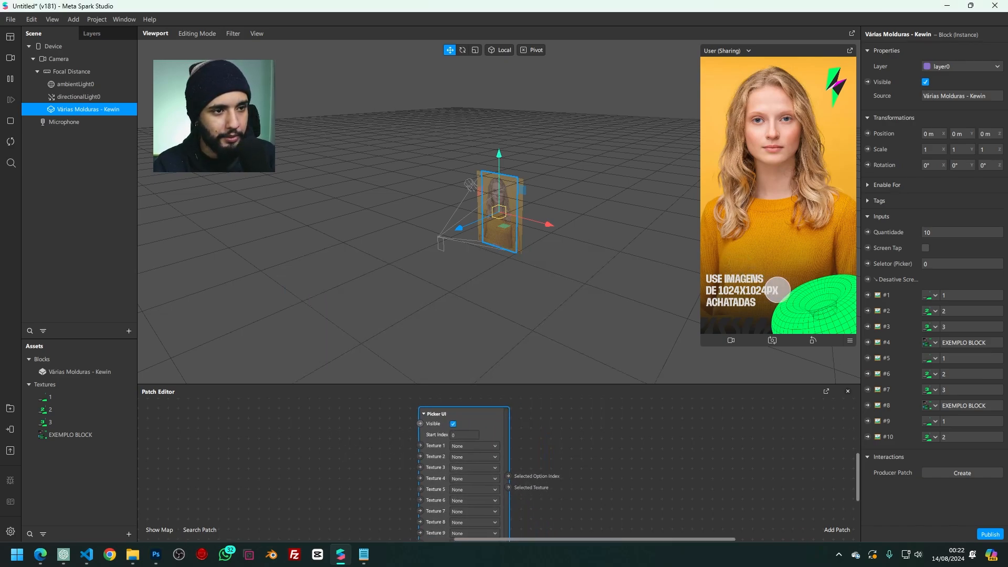
- Set Texture 1 and Texture 2 of the Picker UI patch to texture 2
click(472, 446)
click(480, 457)
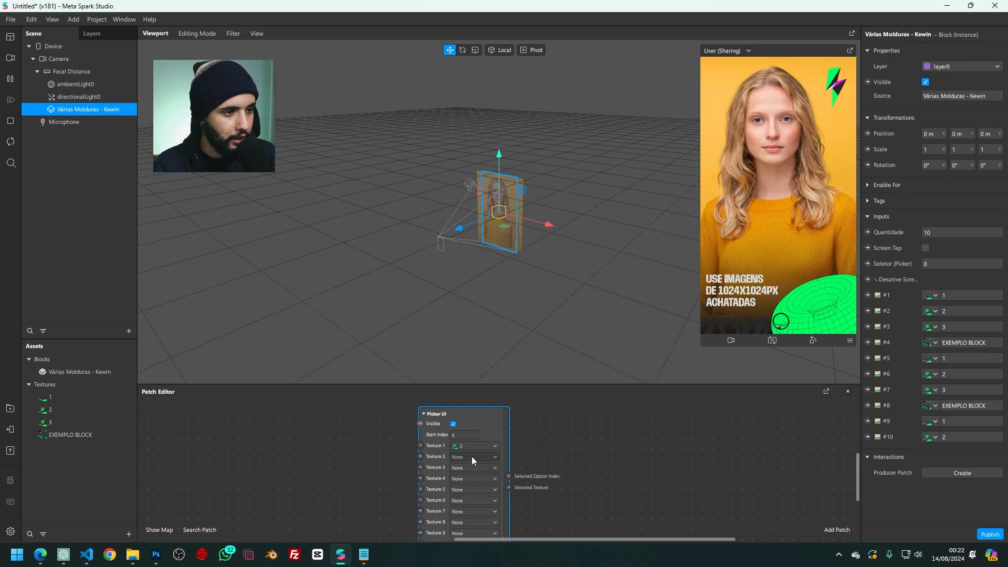
click(471, 456)
click(474, 474)
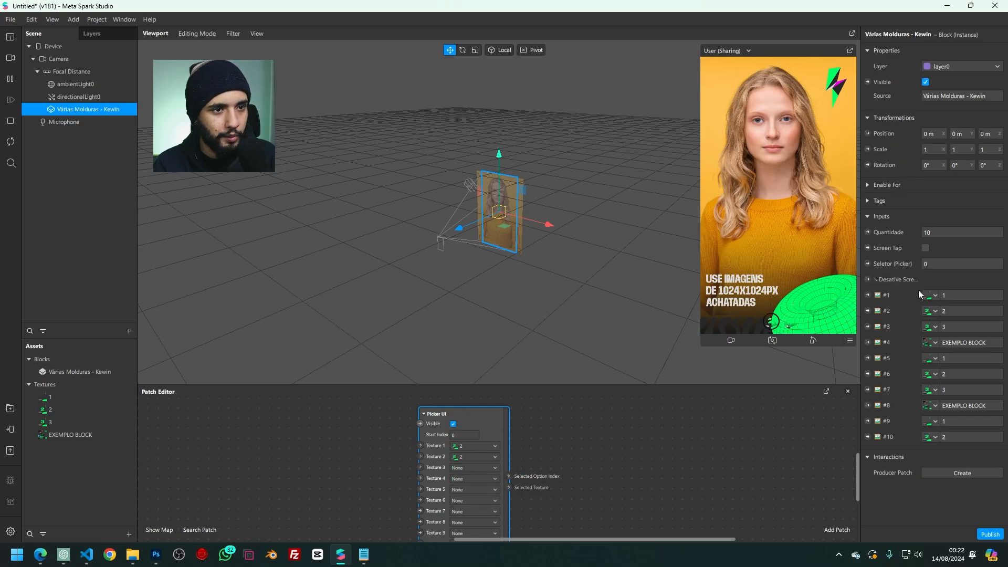
- Create a patch for the block's Seletor (Picker) input, connect Picker UI's Selected Option Index to it and test the picker
click(867, 263)
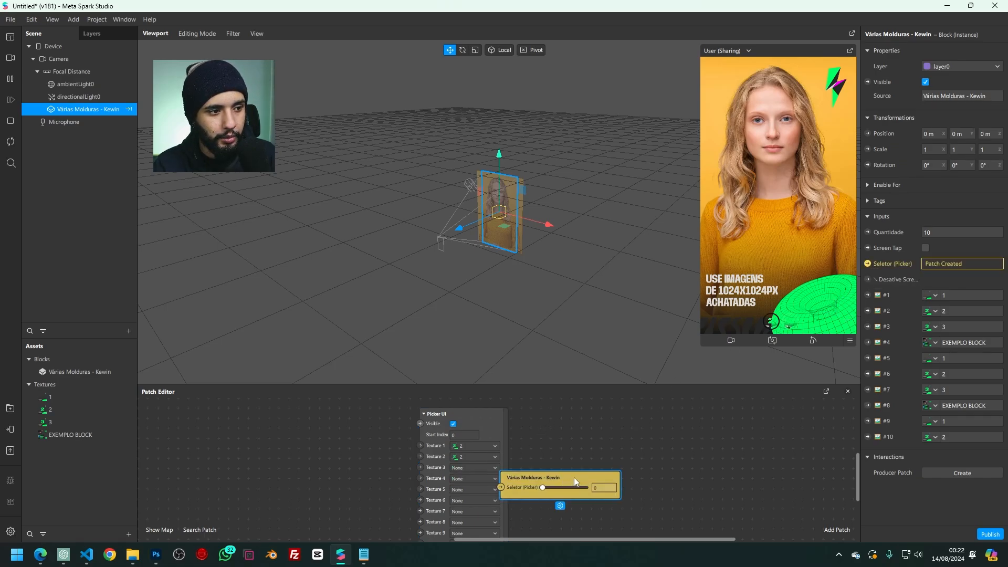
drag(508, 473, 610, 475)
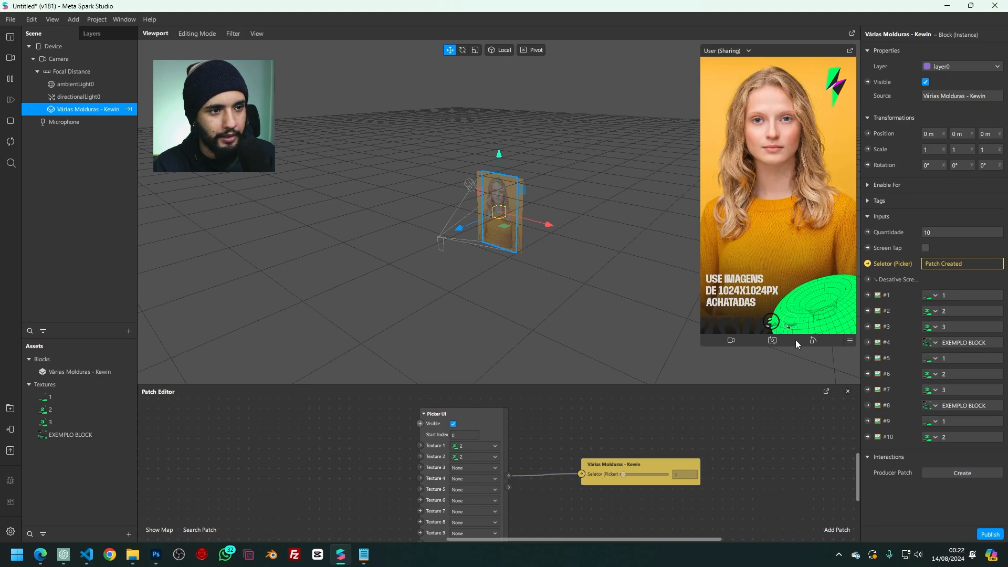
click(790, 324)
click(775, 324)
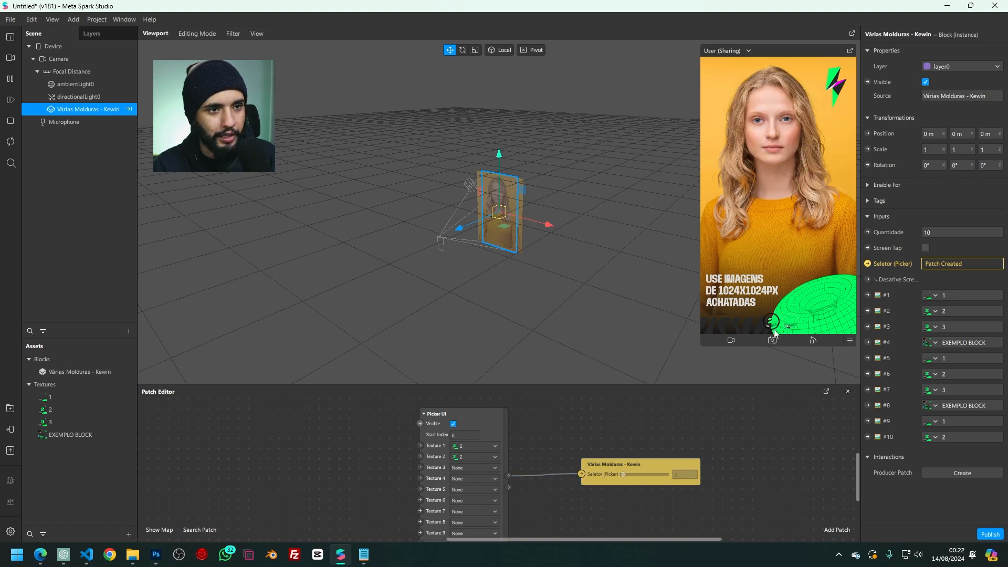
- Delete the Picker UI and Várias Molduras patches, then widen the block's properties area
drag(655, 427, 456, 500)
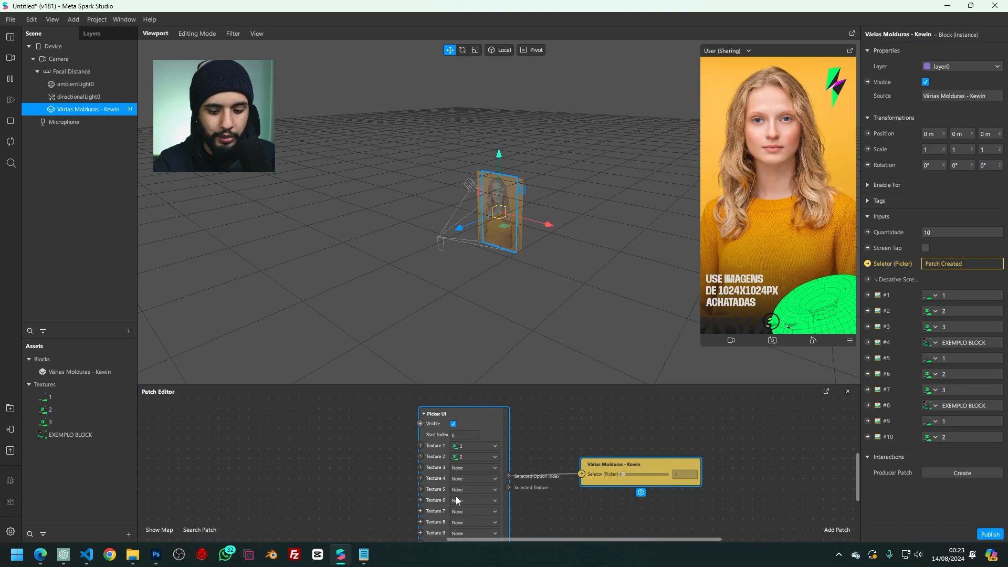
key(Delete)
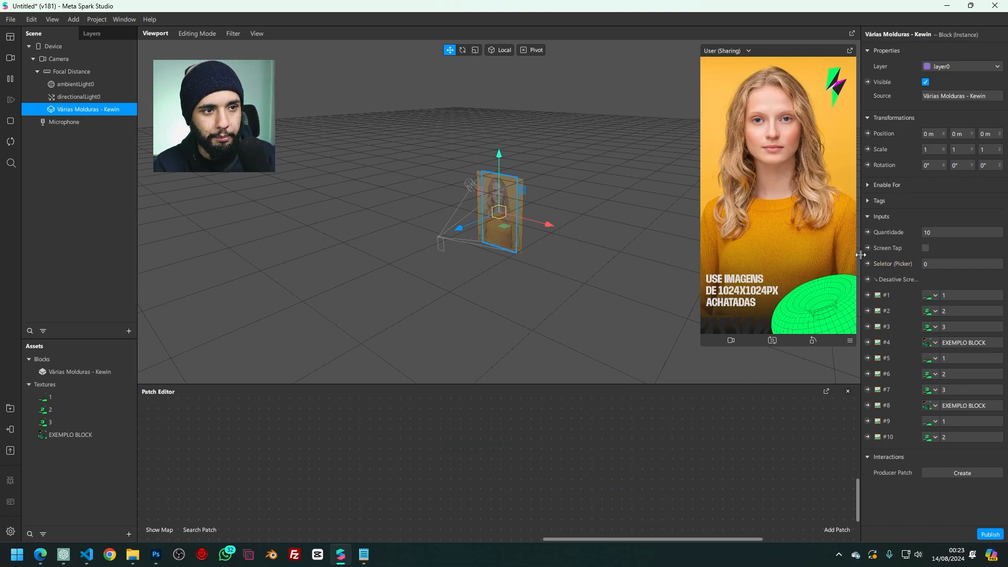
drag(861, 255, 797, 255)
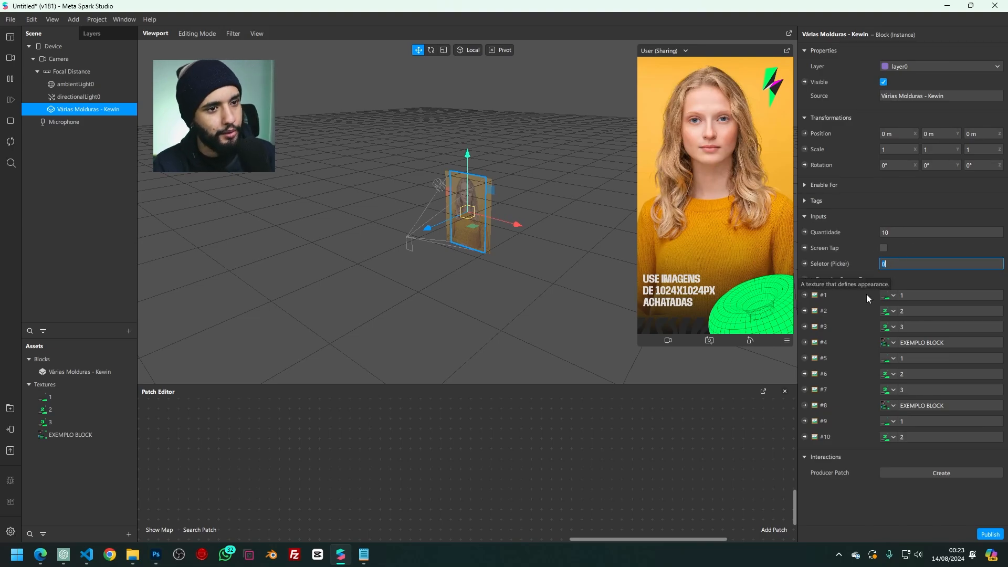
click(620, 443)
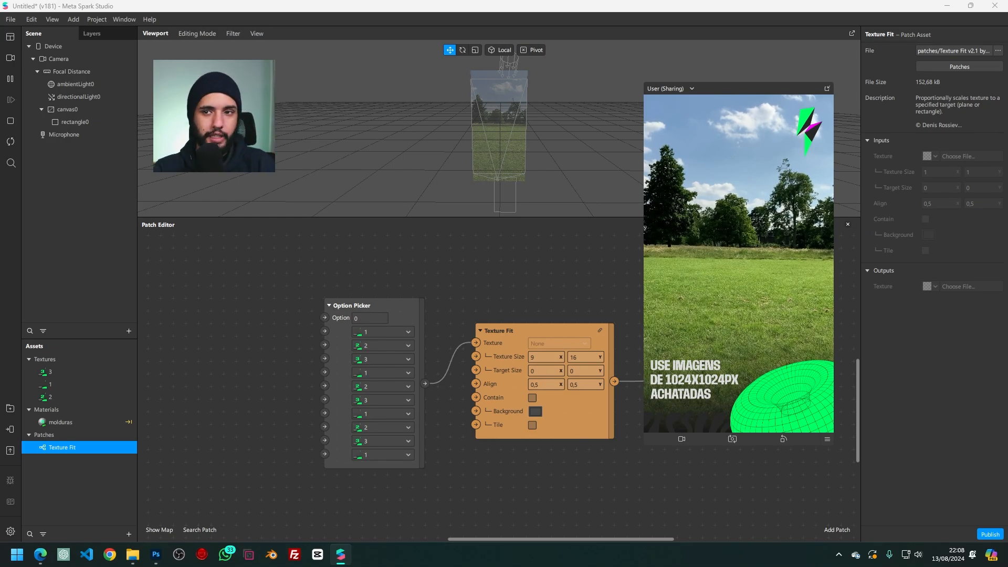
drag(287, 320, 491, 313)
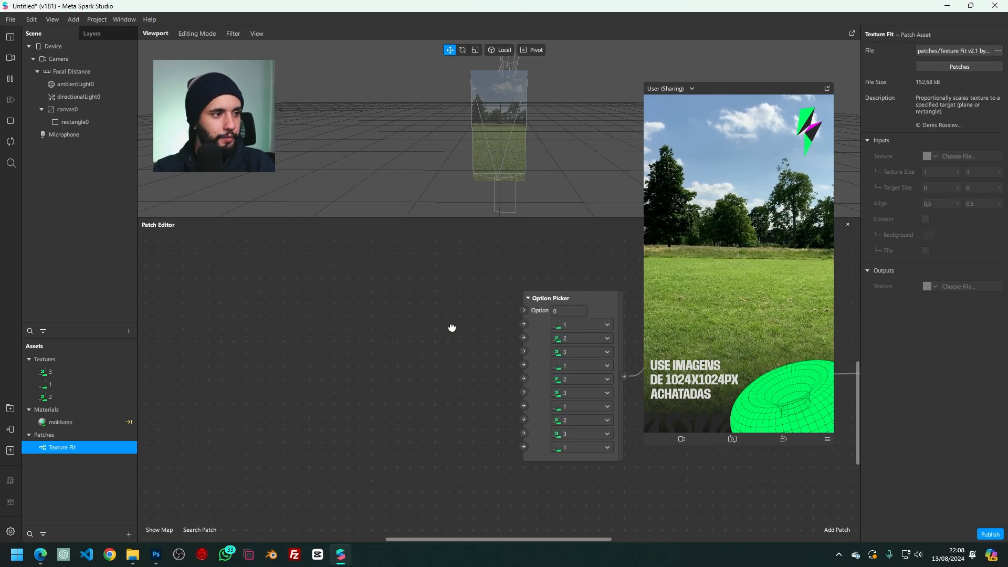
right_click(271, 329)
text(scree)
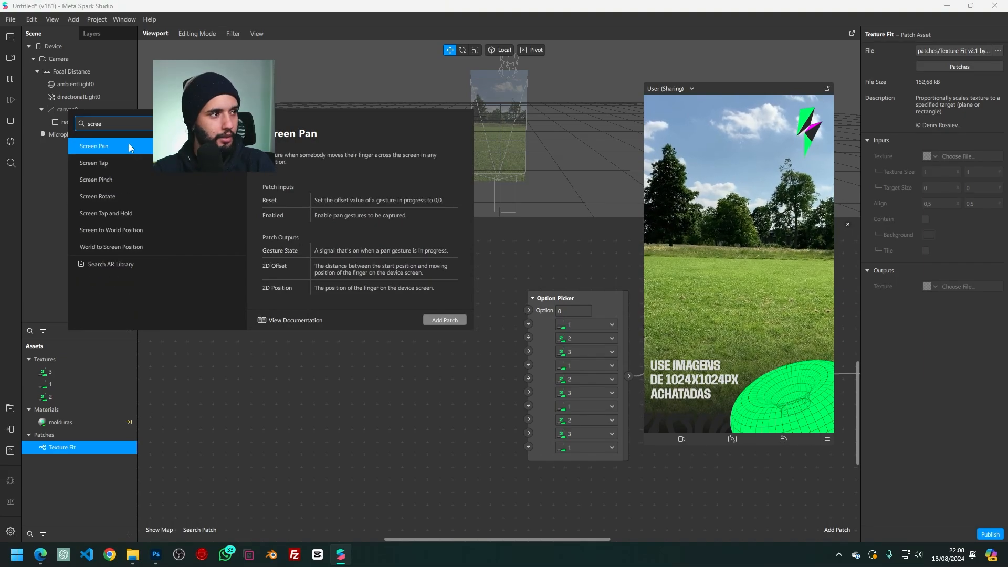
double_click(129, 147)
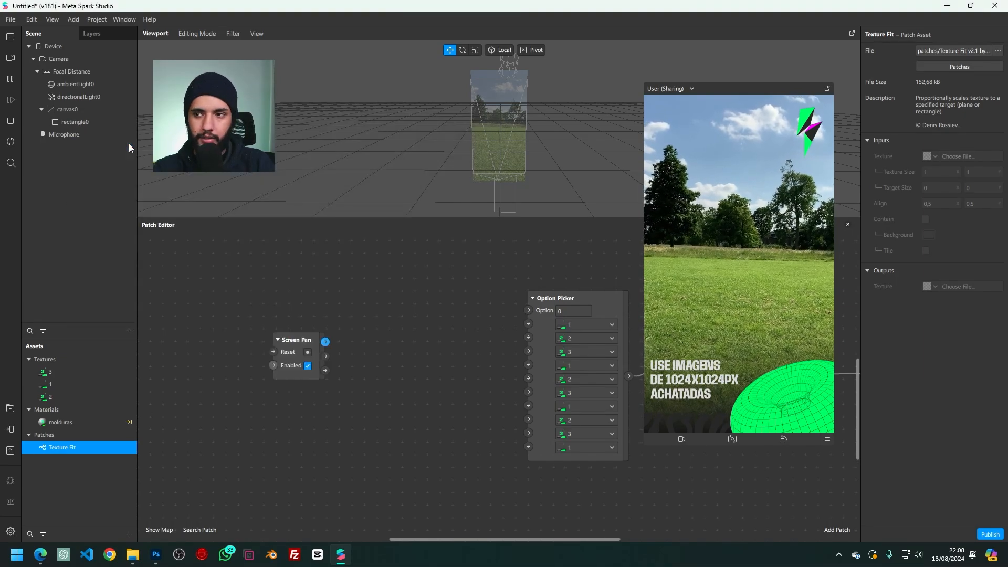
key(Delete)
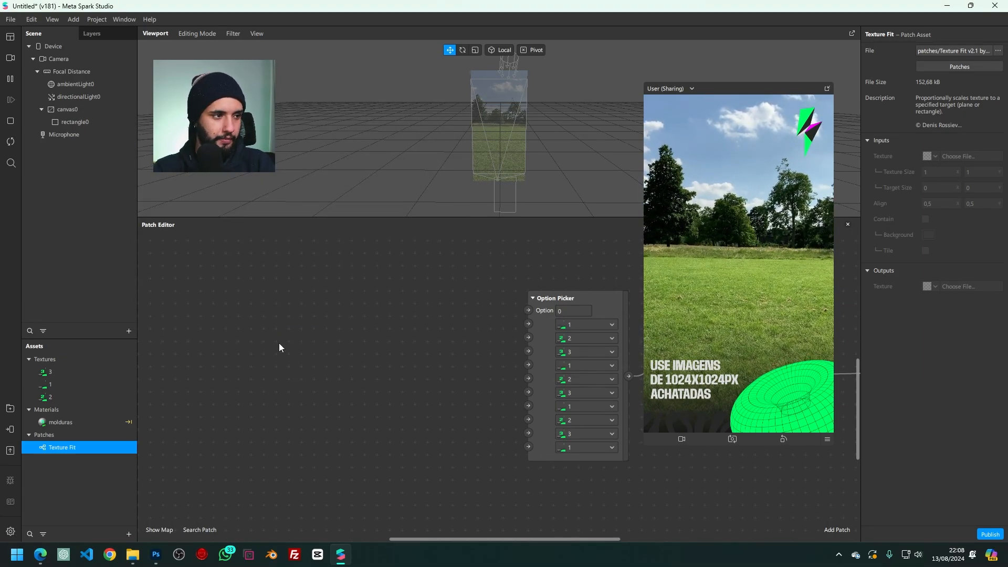
- Add a Screen Tap patch to the empty area of the patch graph beside the Option Picker
right_click(200, 317)
text(scree)
key(Down)
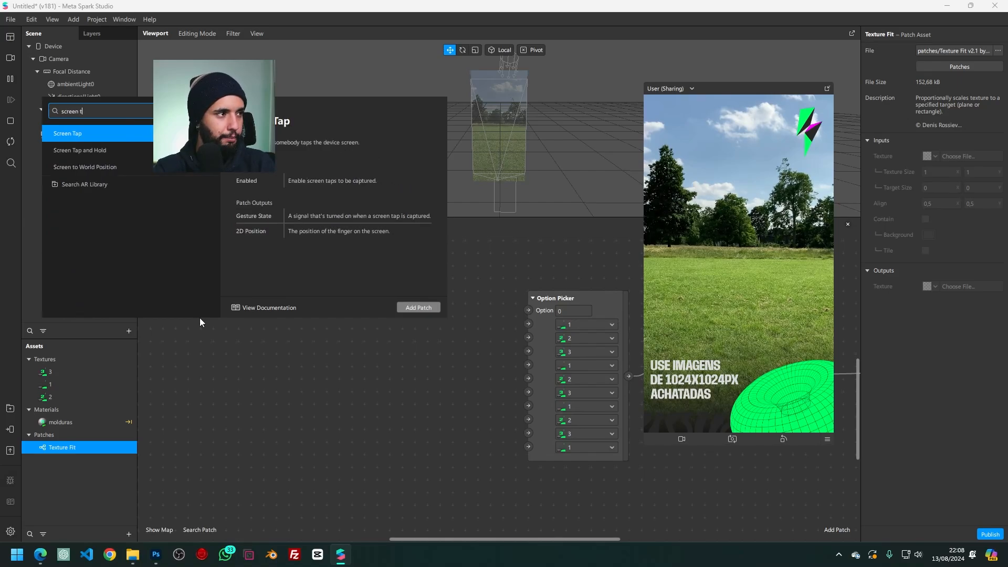
key(Return)
- Add a Counter patch from Screen Tap's gesture output so that screen taps drive its Increase input
drag(224, 341, 320, 324)
text(co)
key(Down)
key(Down)
key(Down)
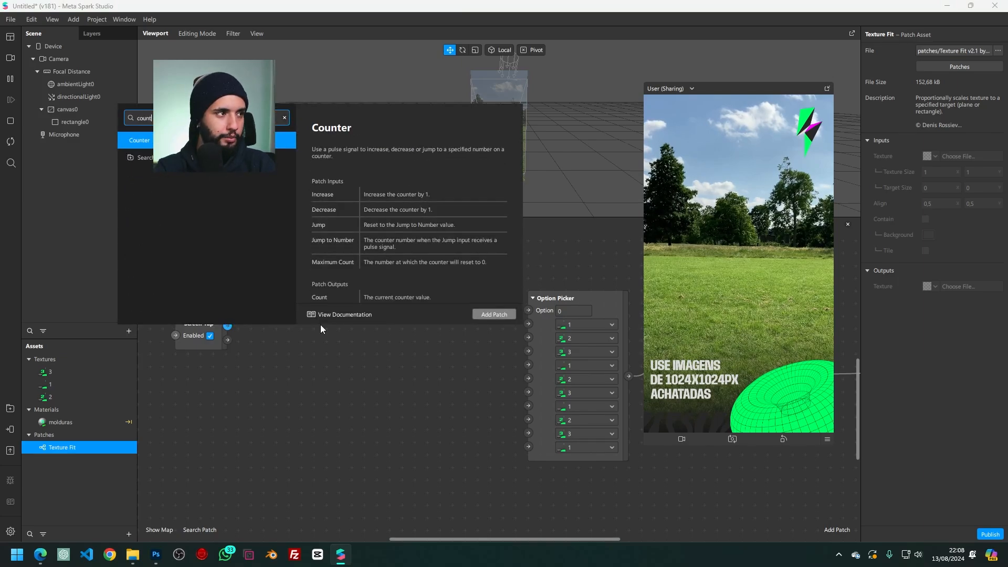
key(Return)
- Set the Counter patch's Maximum Count to 10
scroll(335, 359, up, 2)
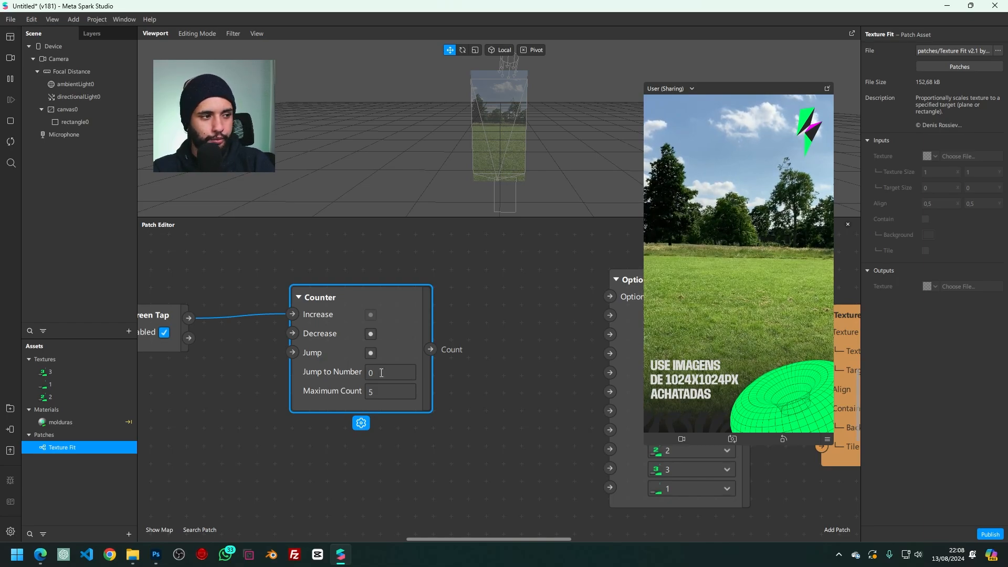
click(379, 391)
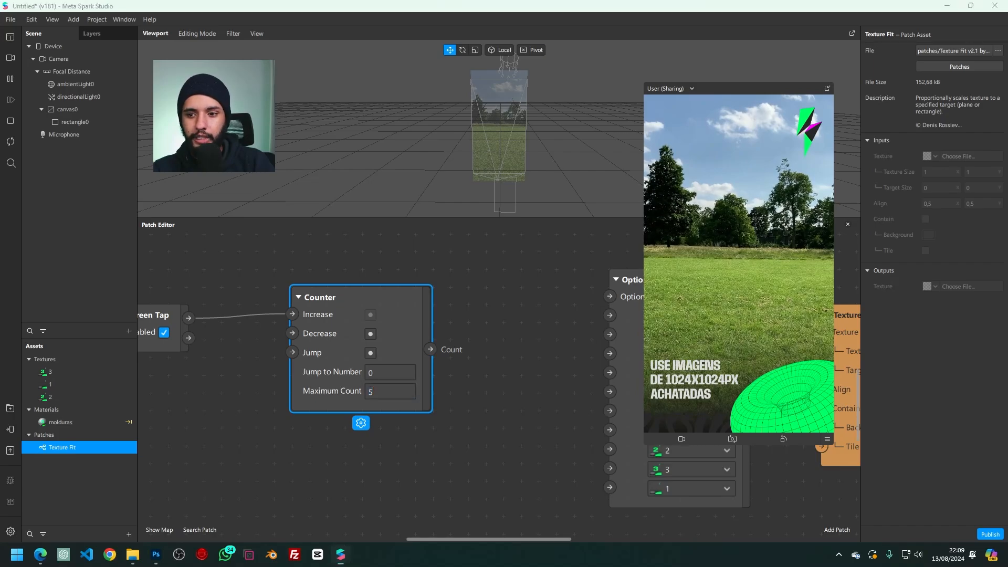
key(Return)
key(alt+Tab)
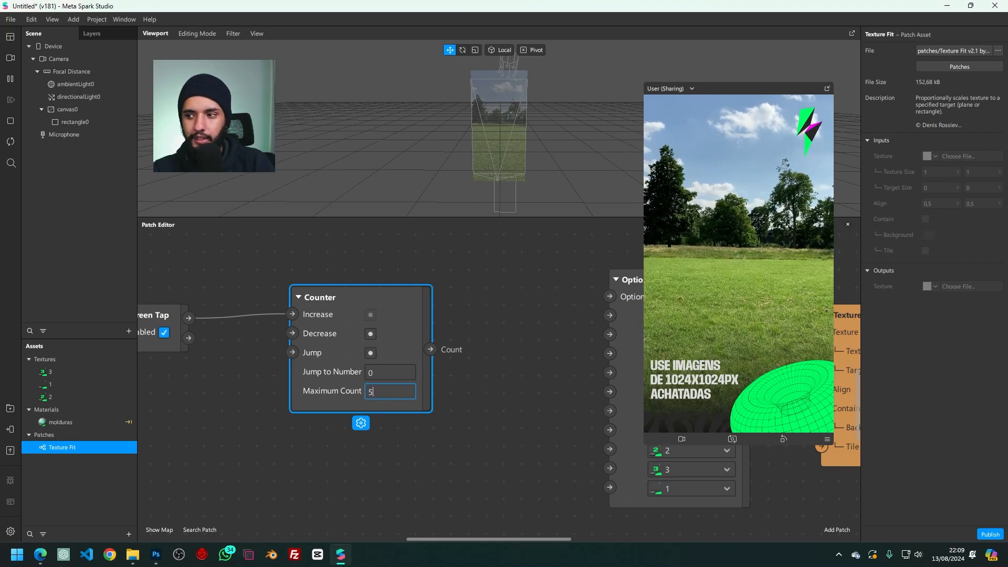
double_click(394, 390)
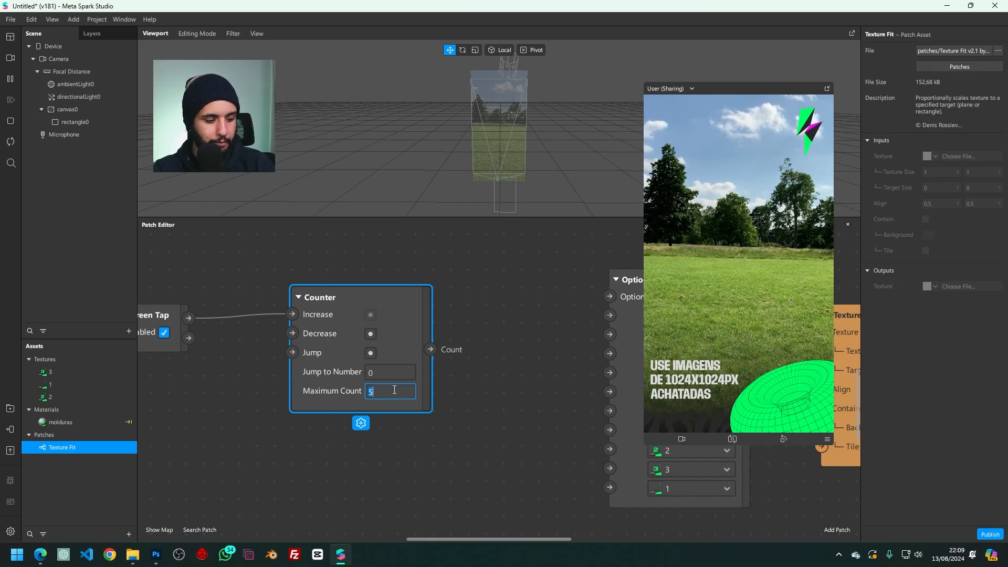
text(10)
key(Return)
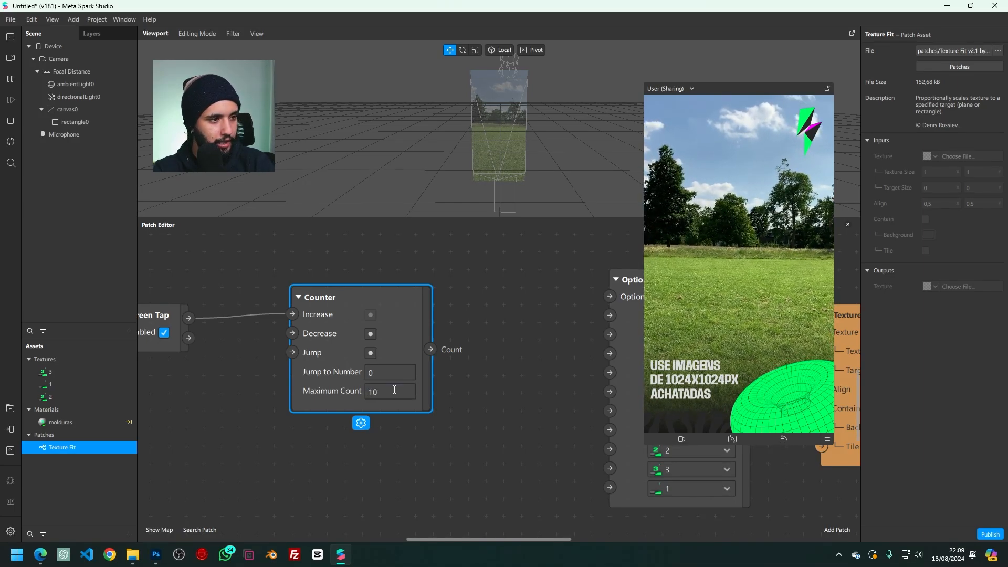
- Connect the Counter's Count output to the Option Picker's Option input and shift the Counter slightly closer to it
scroll(497, 377, down, 4)
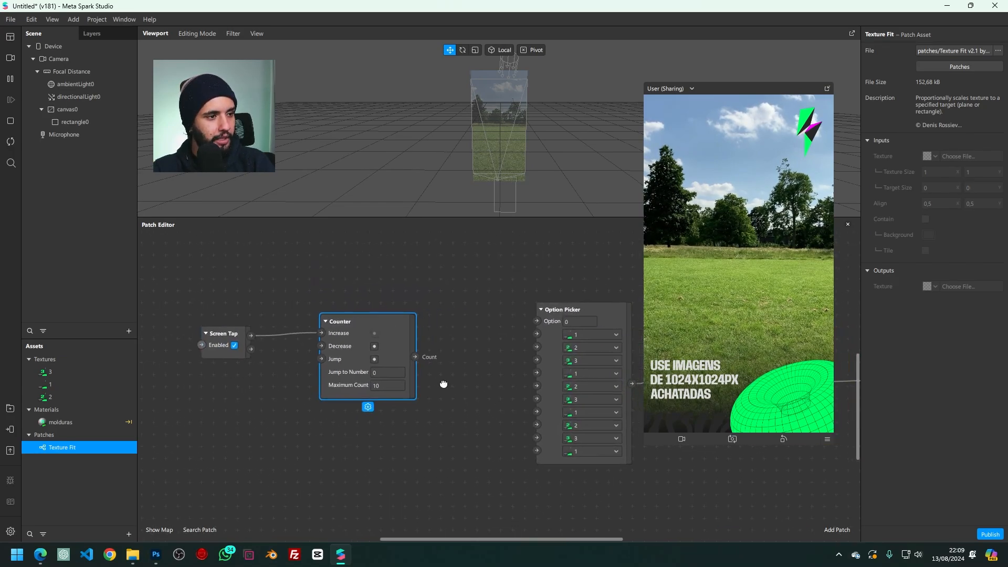
click(417, 356)
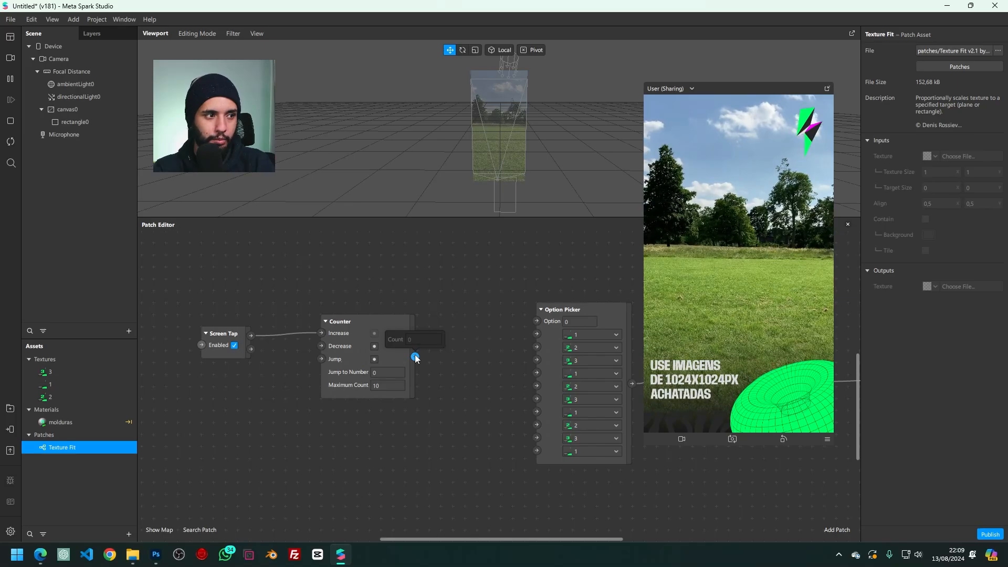
drag(414, 356, 437, 339)
- Test the frame switching by tapping repeatedly on the simulated phone screen through the full set of options
click(730, 317)
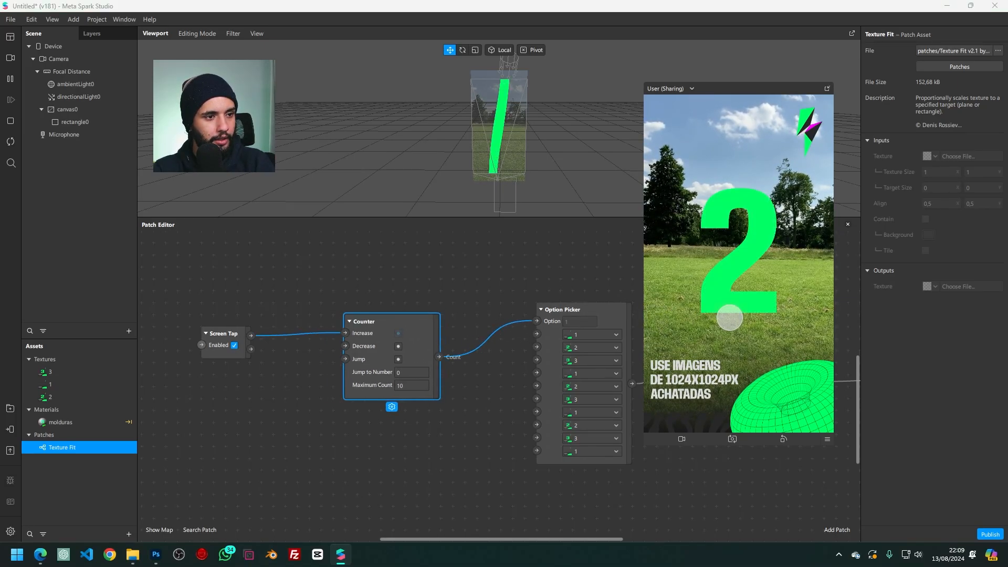
click(730, 318)
click(730, 317)
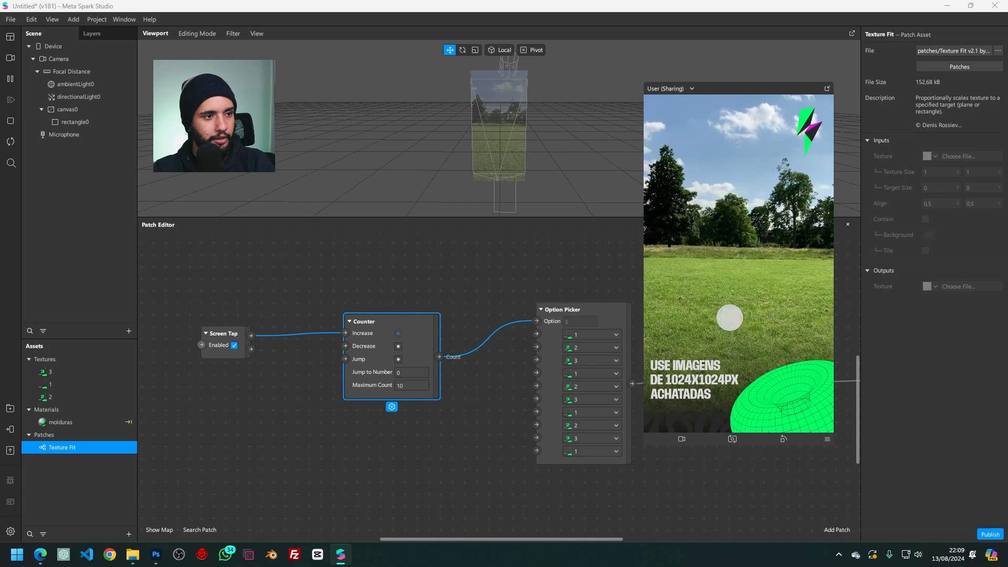
click(730, 318)
click(729, 317)
click(729, 317)
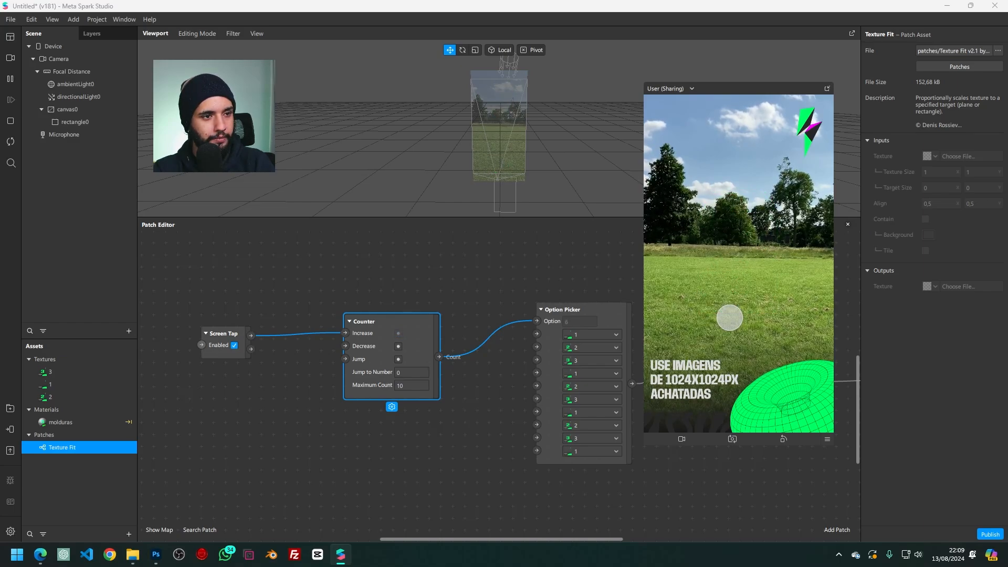
click(730, 318)
click(730, 317)
click(730, 317)
click(730, 318)
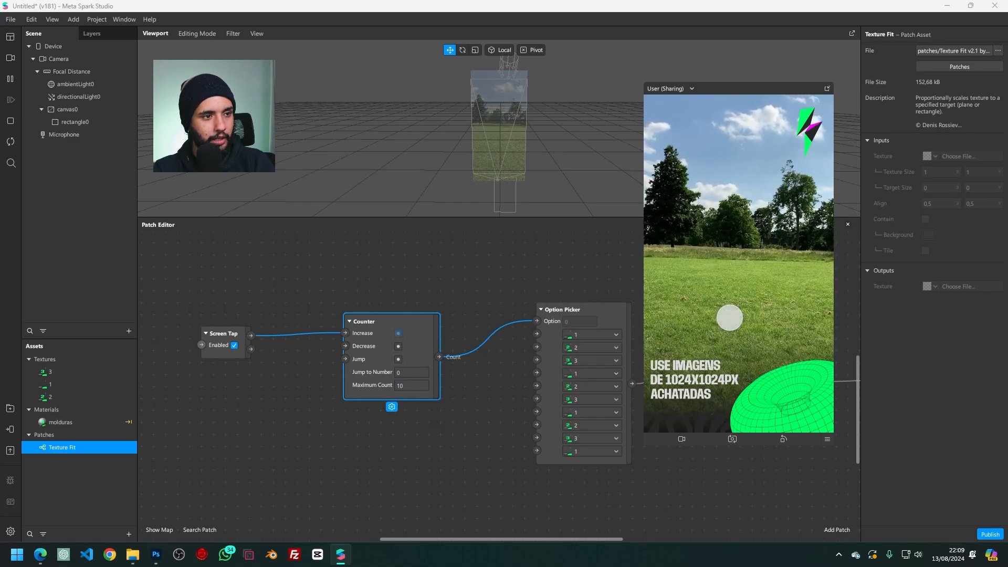
click(729, 317)
click(730, 317)
click(730, 318)
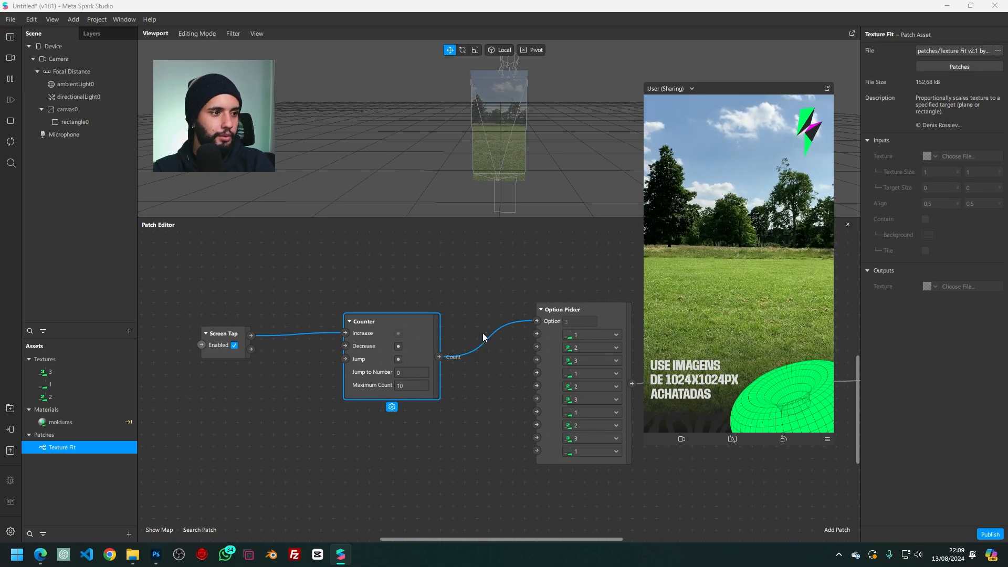
- Nudge the Counter patch nearer the Option Picker, deselect it and cycle through the remaining frames in the preview
drag(442, 330, 454, 329)
click(476, 304)
click(720, 286)
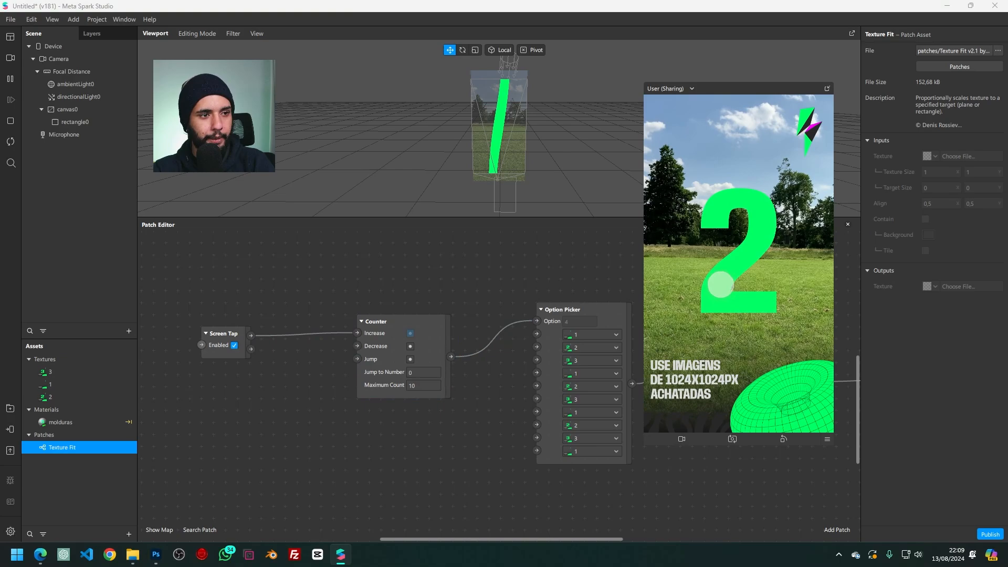
click(720, 285)
click(719, 284)
click(718, 283)
click(720, 283)
click(719, 283)
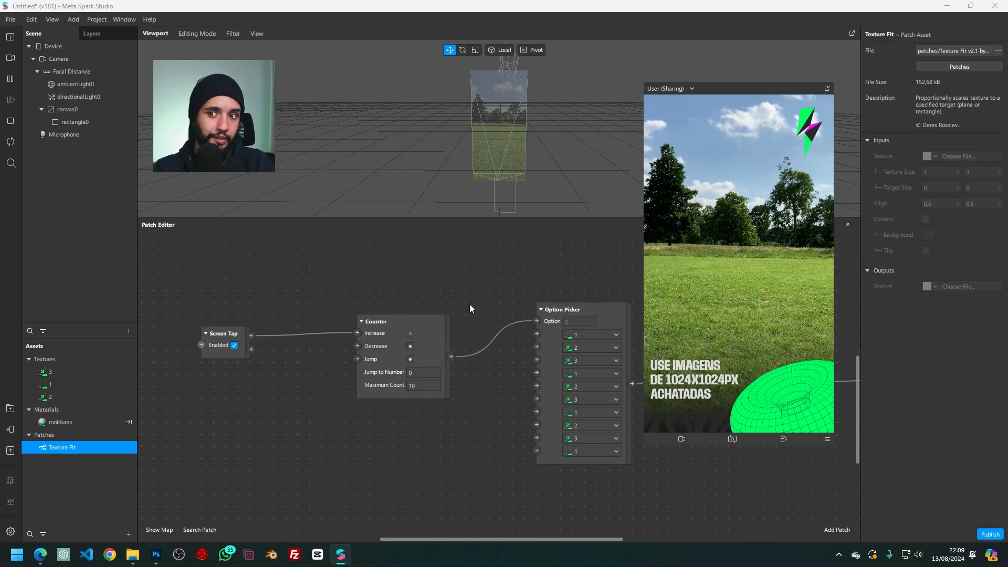
- Set the Counter's Maximum Count to 5 and test the shorter frame cycle with taps in the preview
click(421, 385)
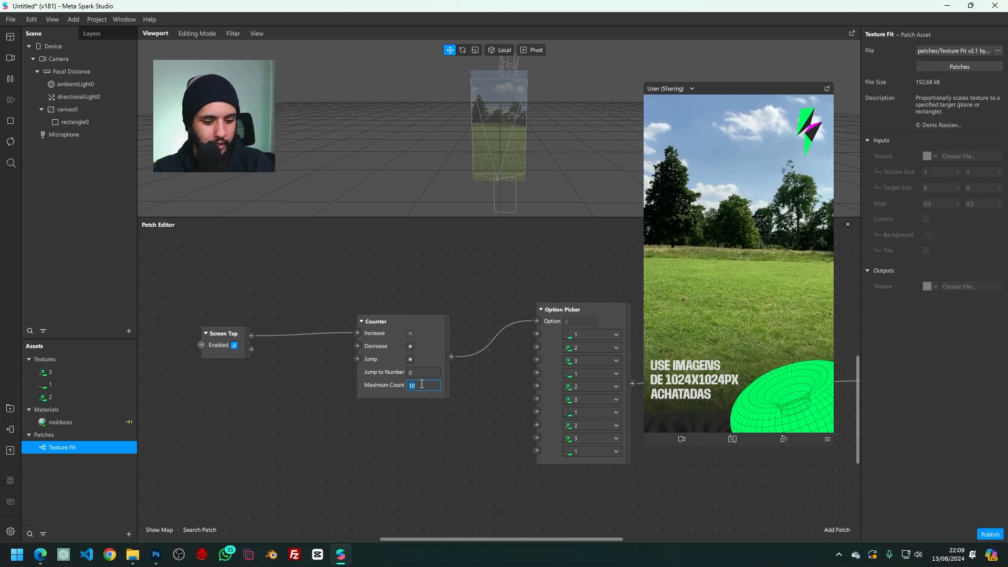
text(5)
click(778, 264)
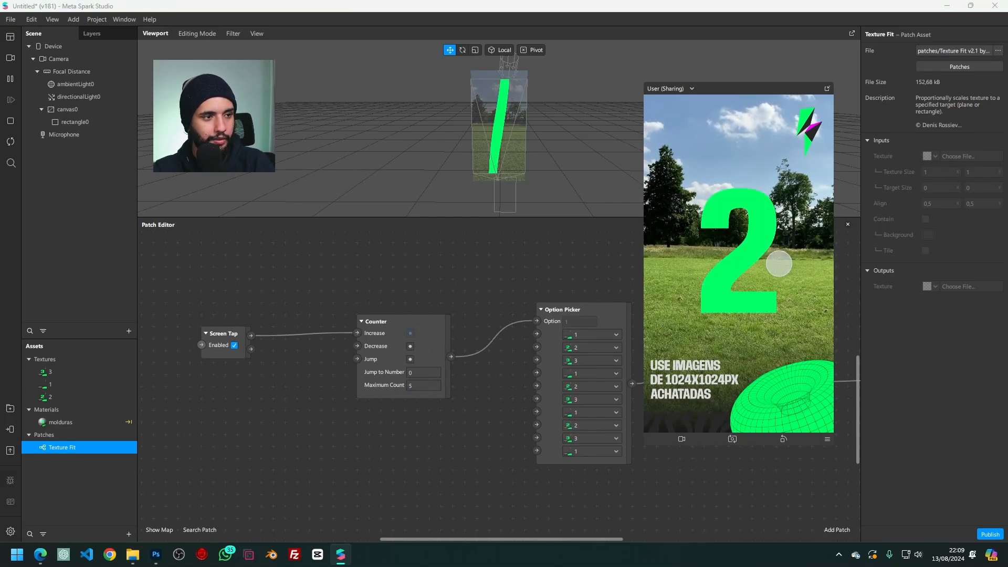
click(779, 264)
click(778, 263)
click(777, 262)
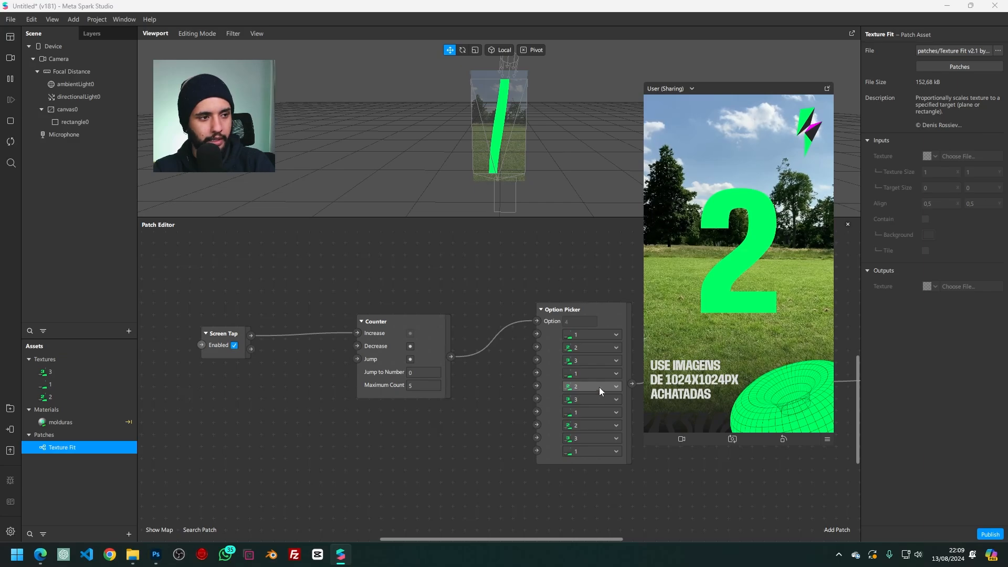
click(777, 289)
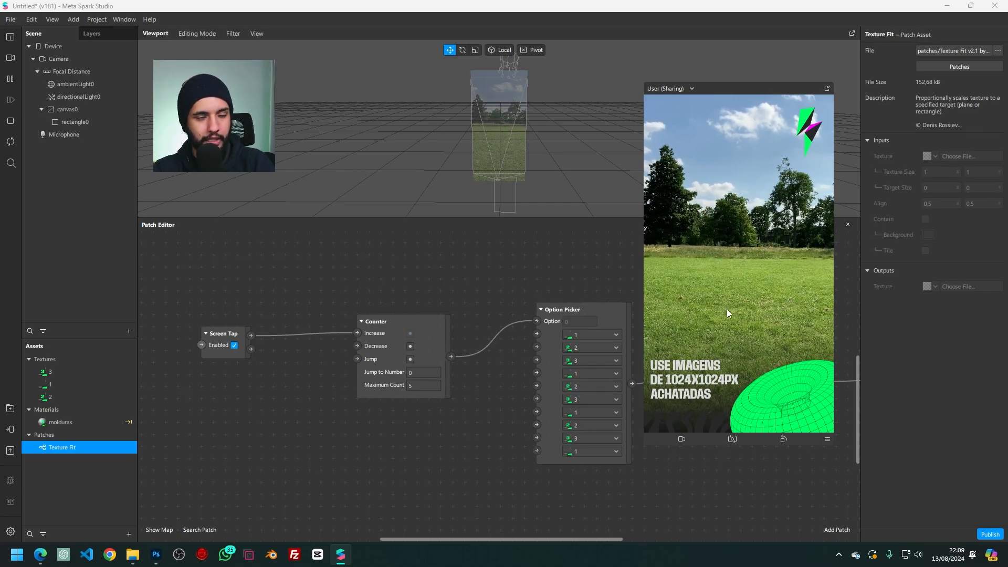